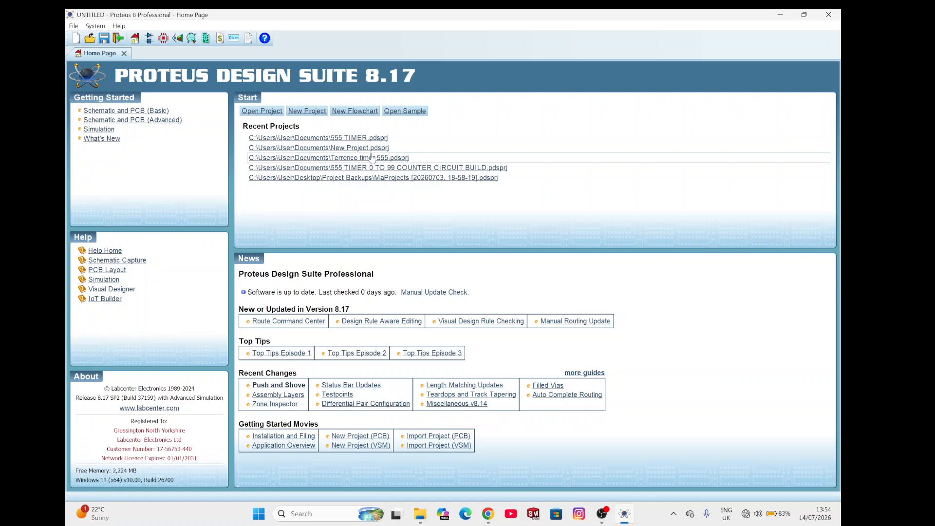
Start a new project and name it 555 TIMMER, keeping the .pdsprj extension
click(307, 112)
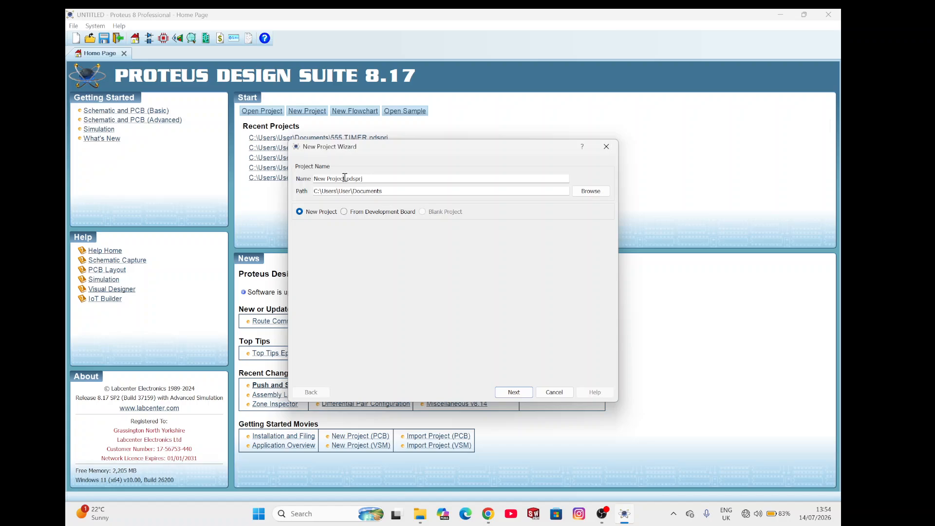
click(345, 179)
key(BackSpace)
key(BackSpace)
key(BackSpace)
key(BackSpace)
key(BackSpace)
key(BackSpace)
key(BackSpace)
key(BackSpace)
key(BackSpace)
key(BackSpace)
key(BackSpace)
text(555 TIMMER)
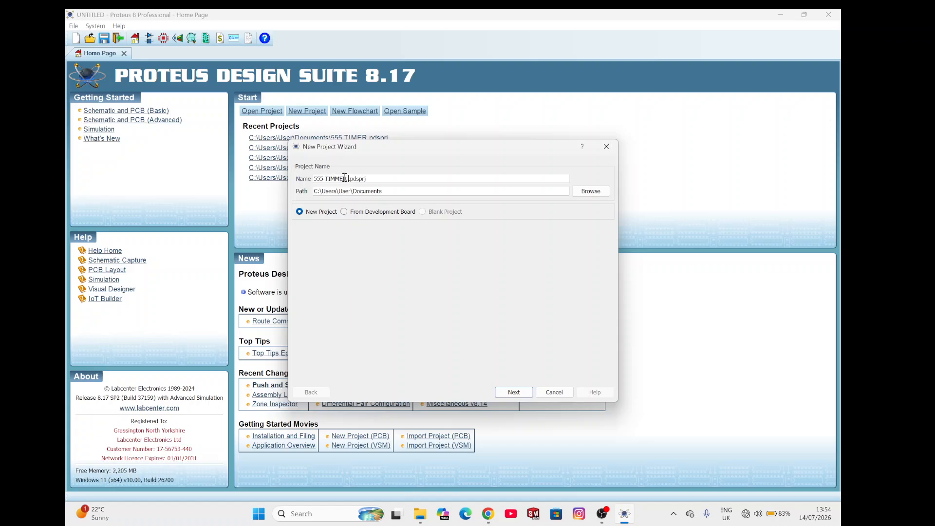
Create the project with a schematic from the DEFAULT template and no firmware project
click(513, 392)
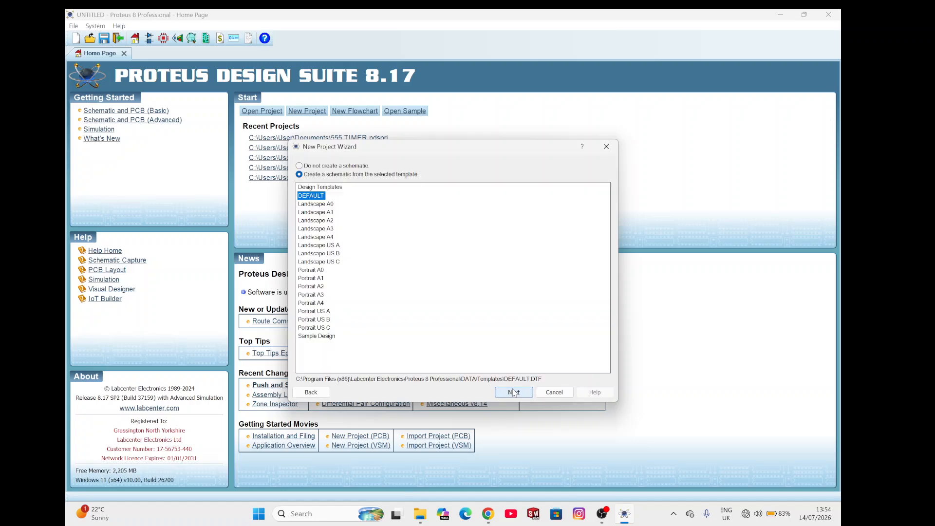
click(513, 393)
click(513, 392)
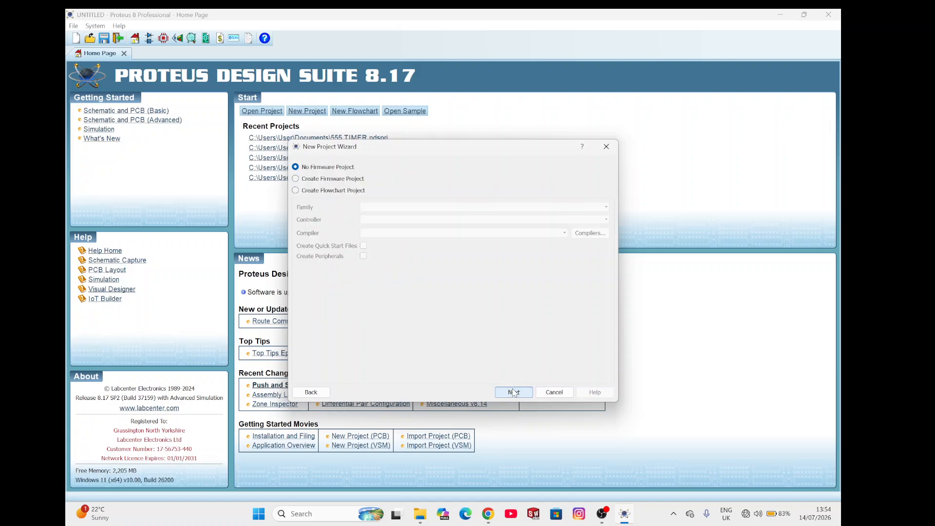
click(514, 393)
click(514, 392)
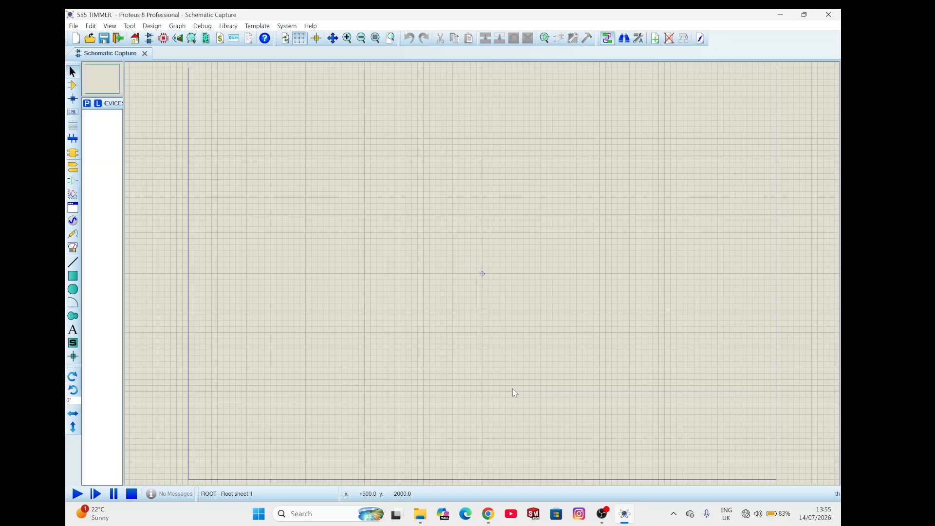
Search the component library for 555 and add the 555 Timer/Oscillator from the ANALOG library to the device list
click(86, 104)
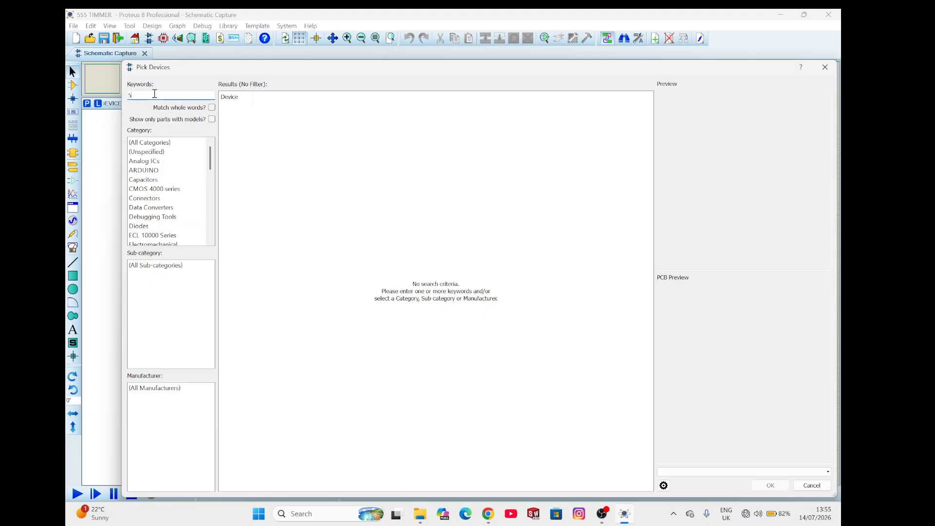
text(55)
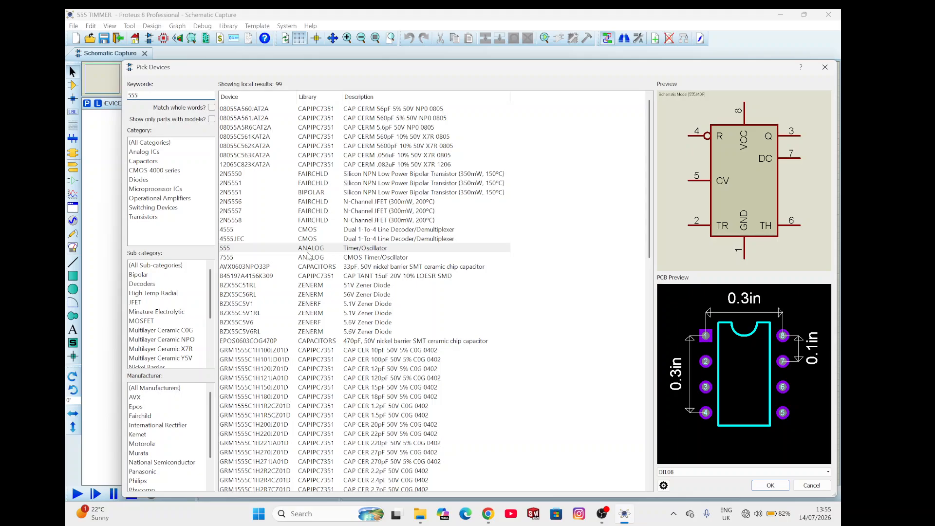
click(376, 252)
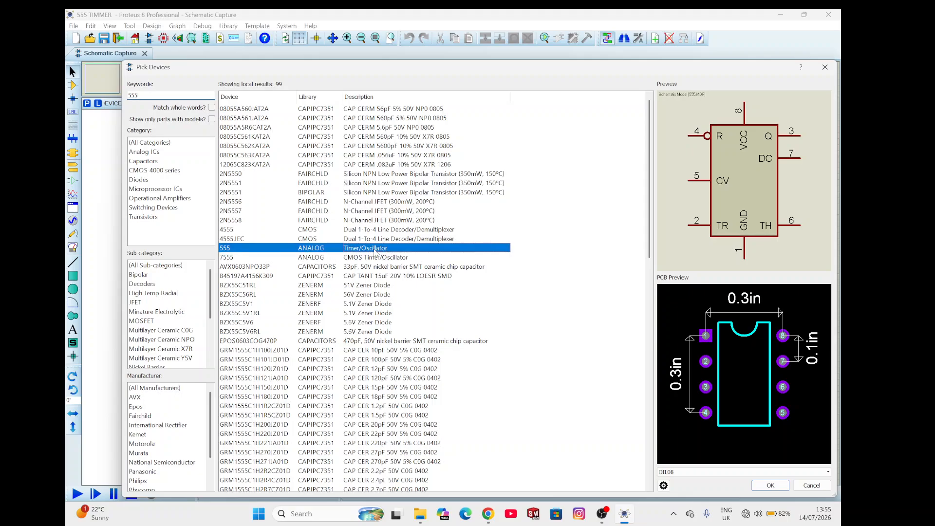
double_click(376, 251)
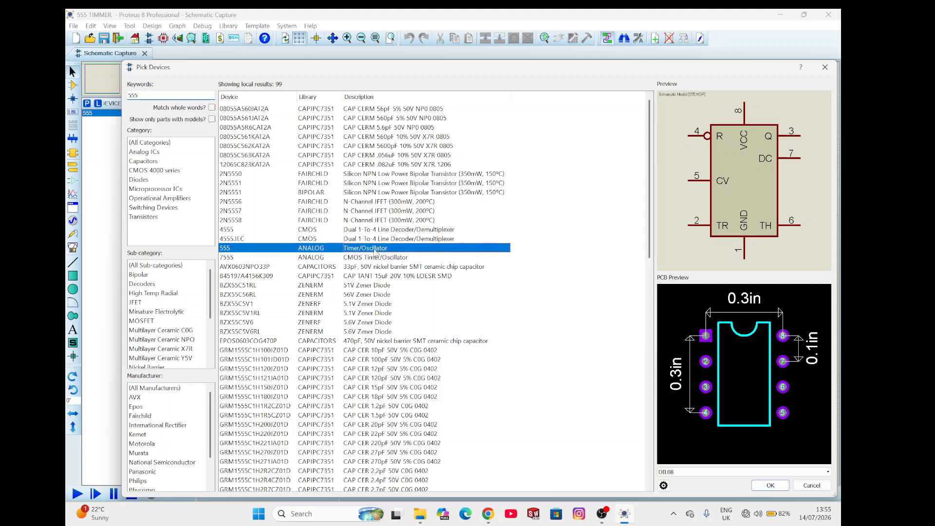
Search for 4026 and add the CMOS 7-segment display decade counter to the device list
click(145, 96)
key(BackSpace)
key(BackSpace)
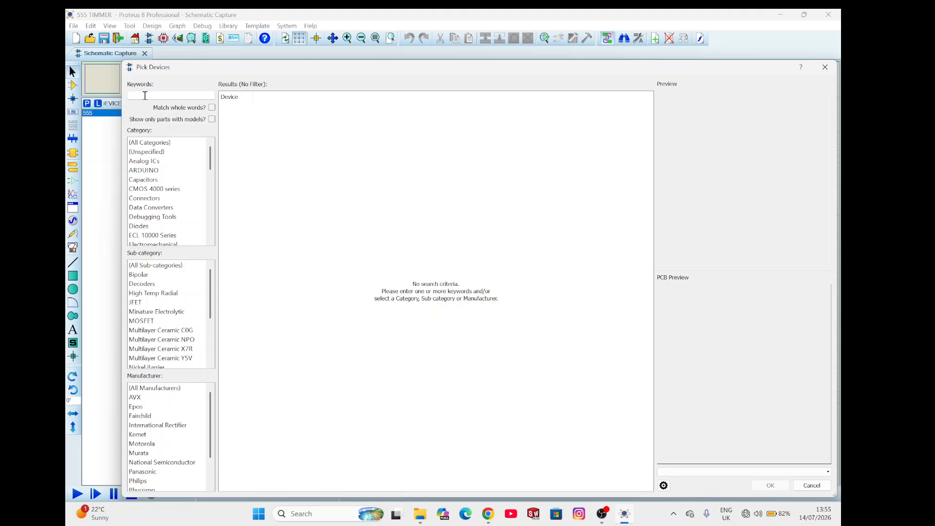
text(4026)
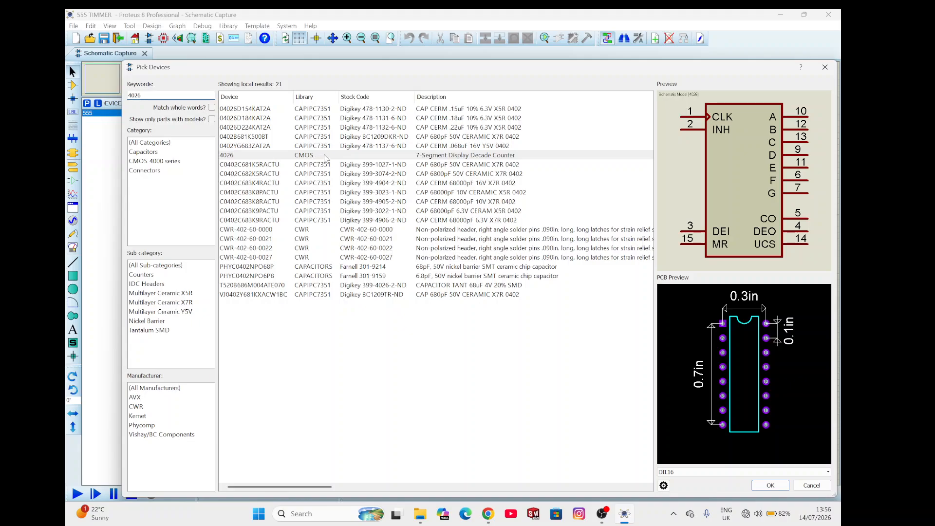
mouse_move(326, 158)
double_click(287, 159)
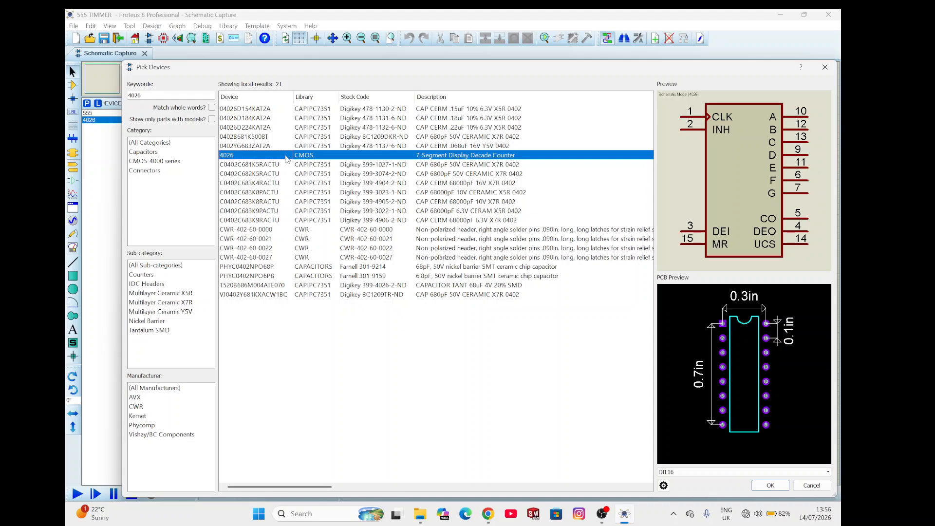
Search for CAP and add the generic non-electrolytic capacitor CAP to the device list
click(185, 97)
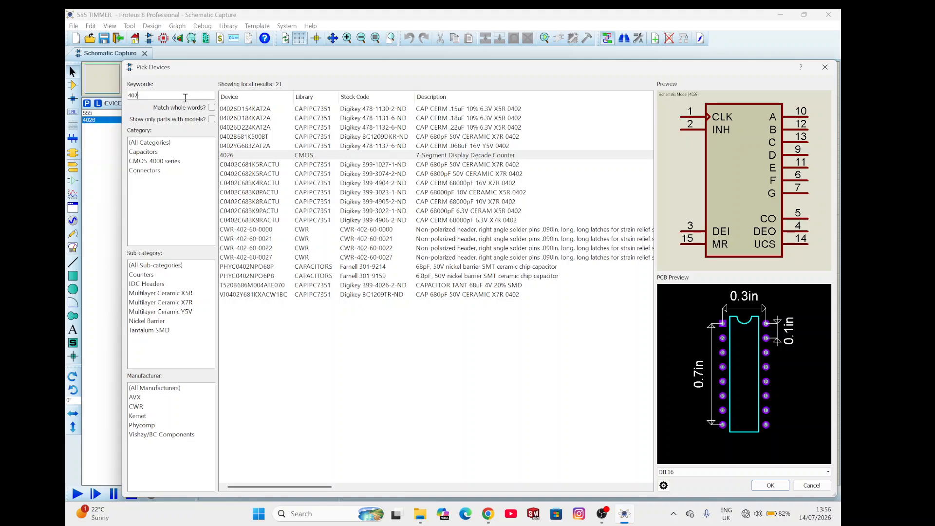
key(BackSpace)
key(BackSpace)
key(BackSpace)
text(CA)
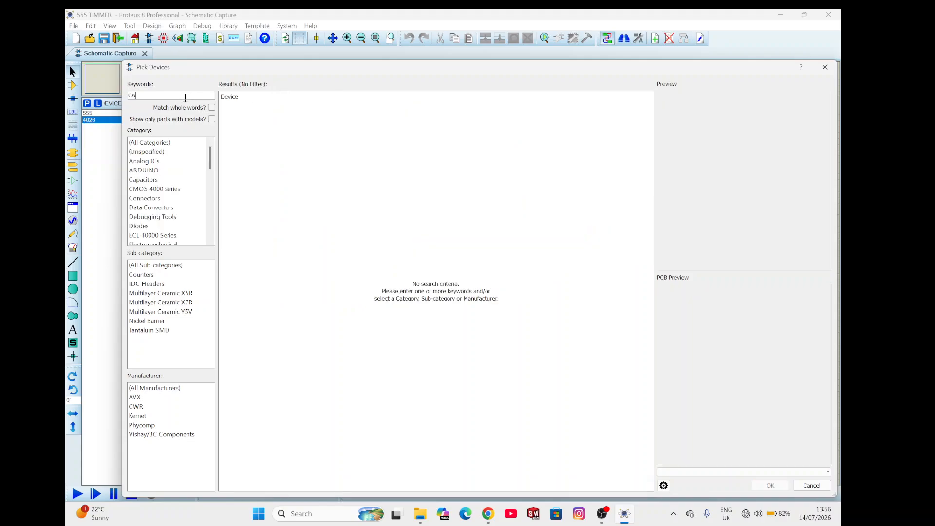
text(P)
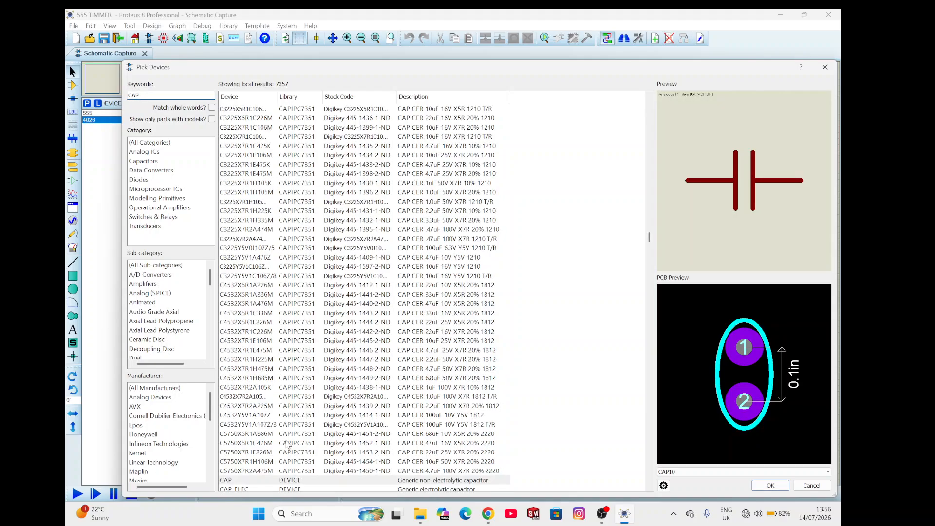
double_click(288, 482)
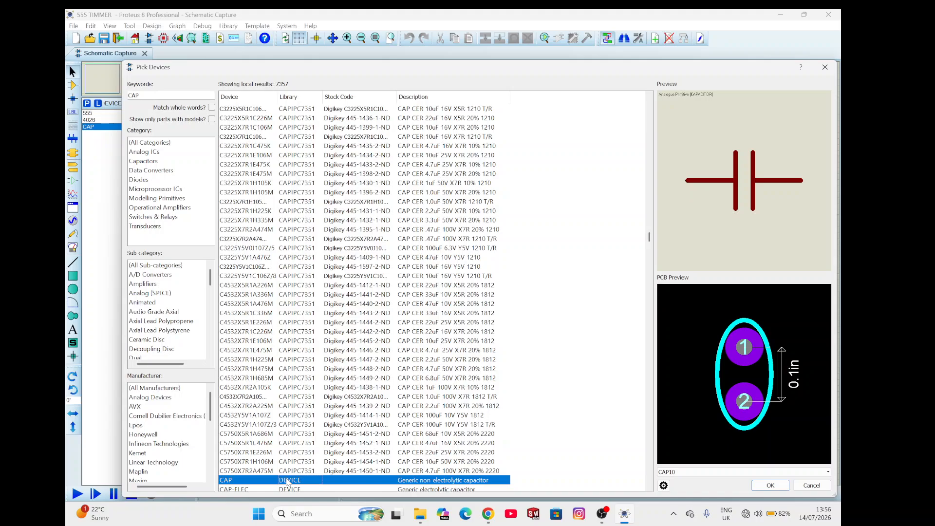
Search for RES and add the generic resistor RES to the device list
click(160, 97)
key(BackSpace)
key(BackSpace)
key(BackSpace)
text(R)
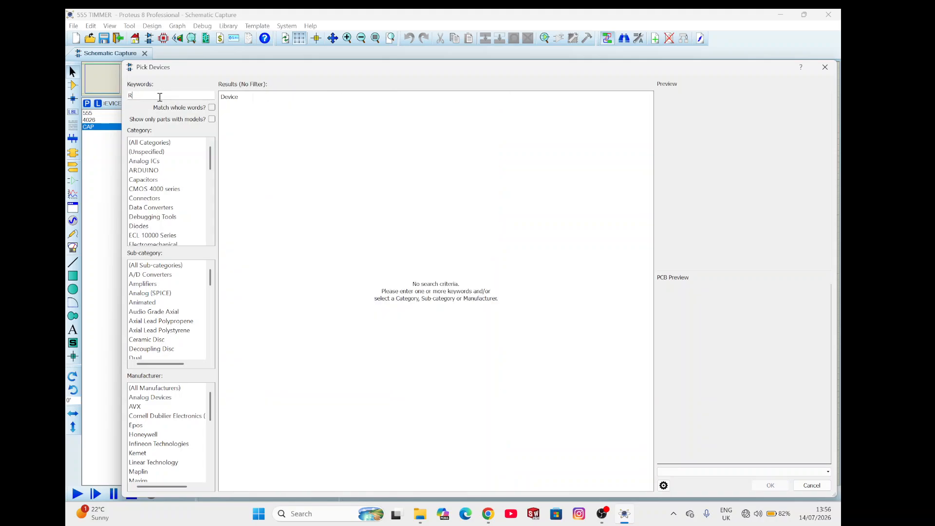
text(ES)
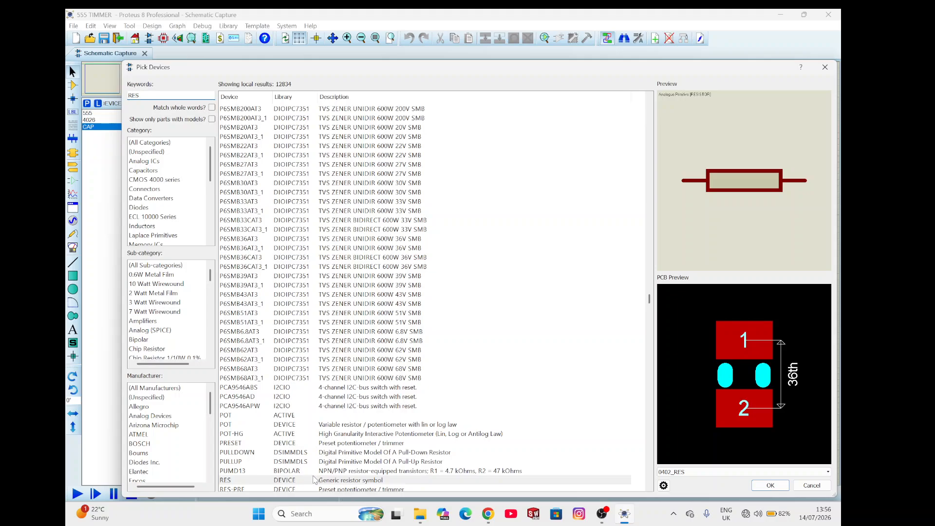
double_click(322, 481)
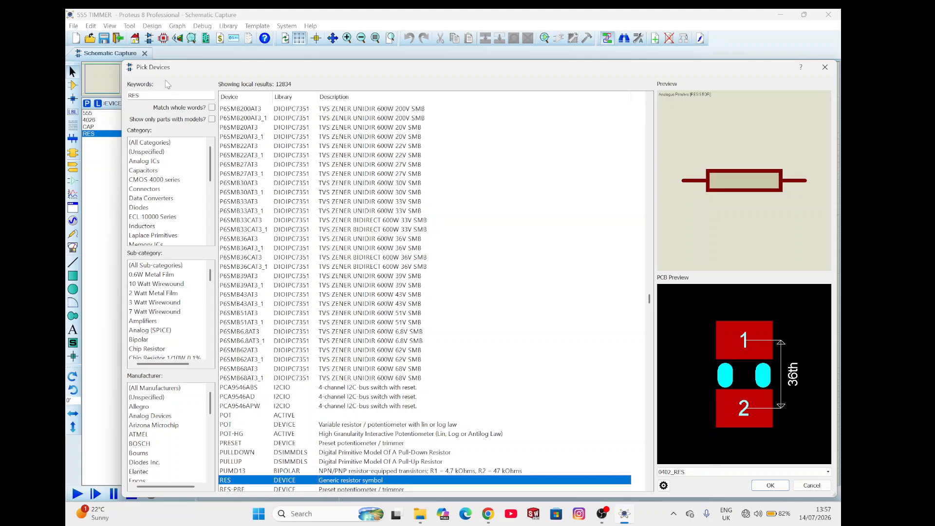
Search the component library for 7 SEG and preview several 7-segment decoders, including the 74LS447, 74HC4511 and 4511
click(166, 96)
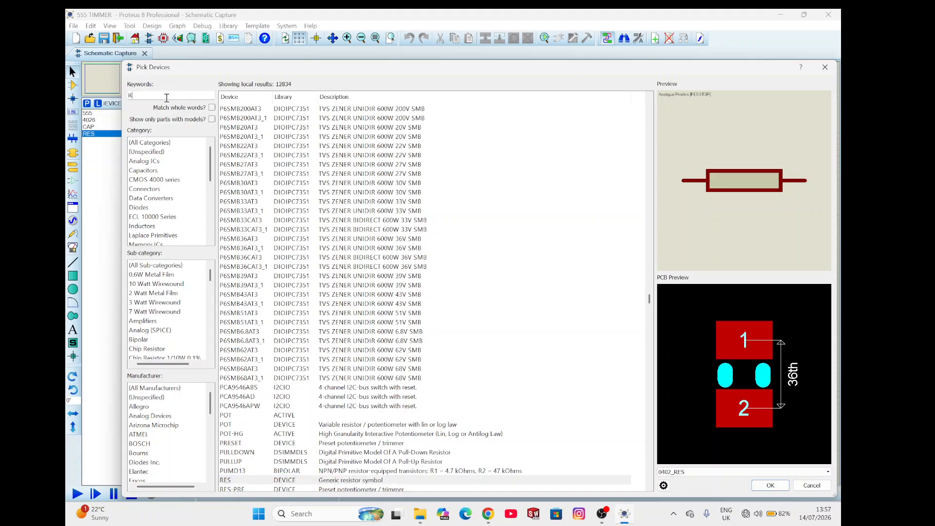
key(BackSpace)
text(7 SEG)
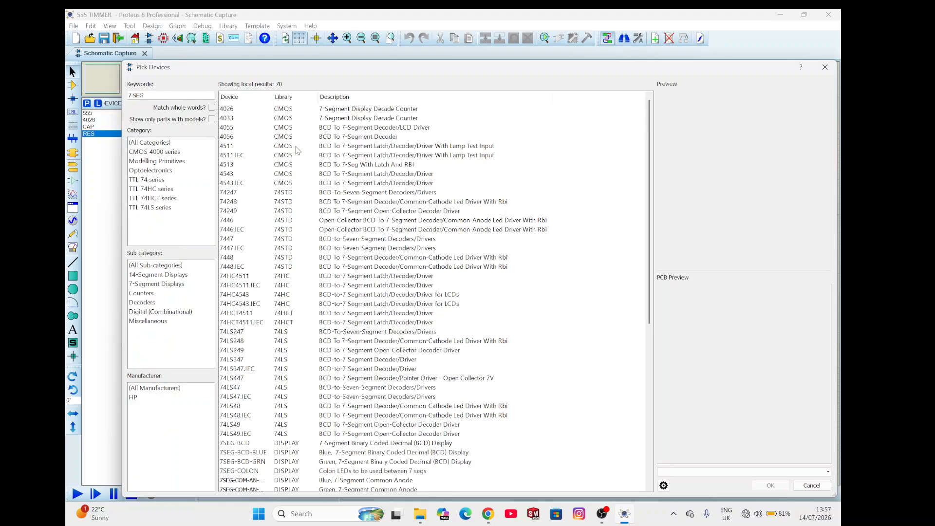
click(271, 381)
click(321, 278)
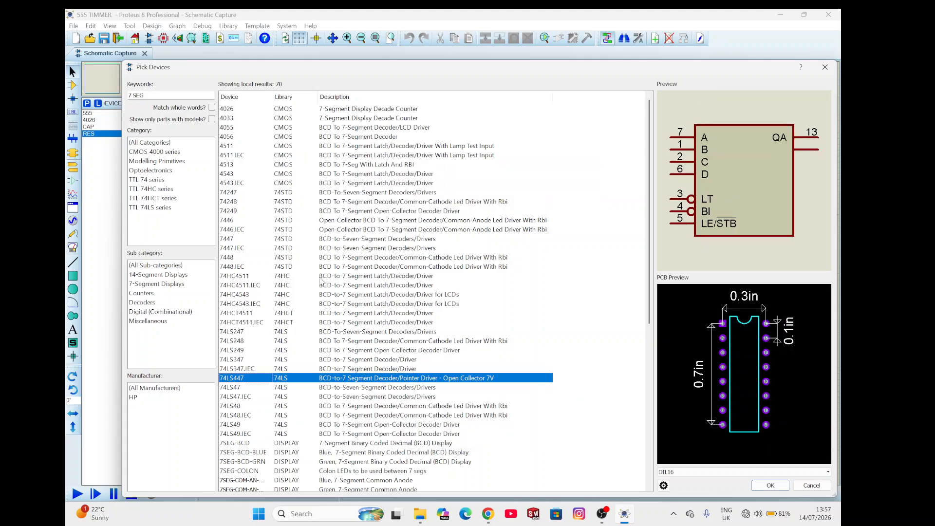
click(326, 248)
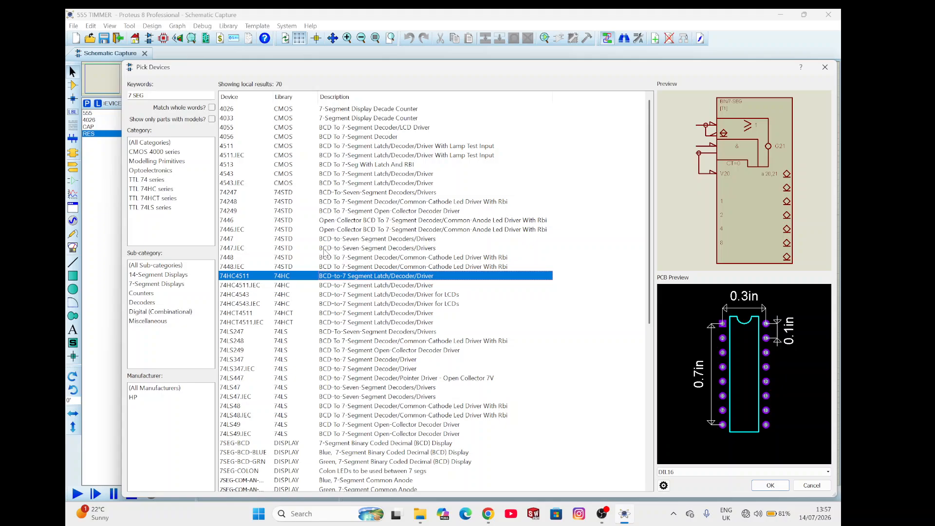
click(320, 147)
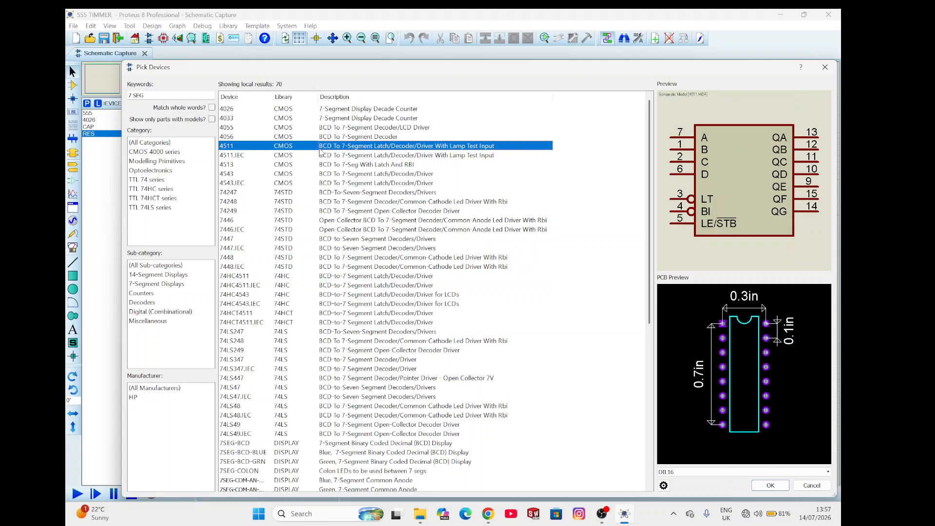
click(170, 93)
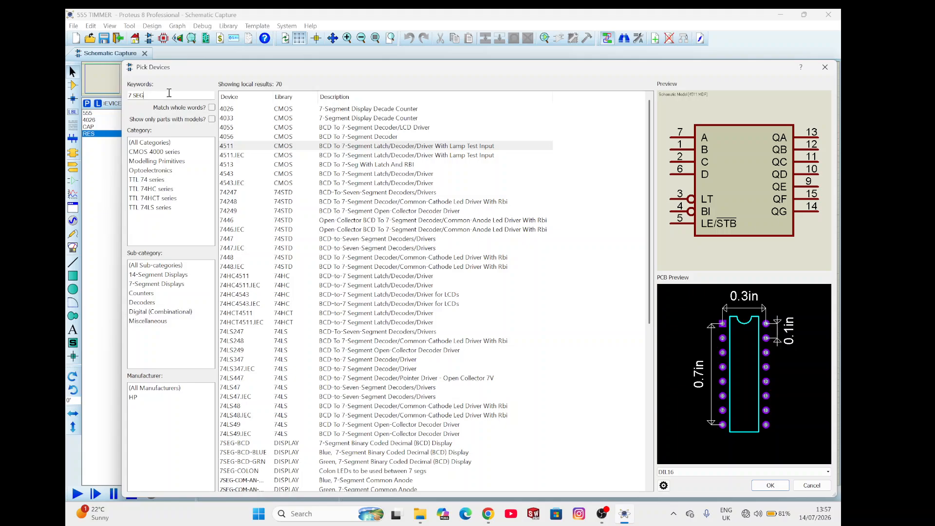
text(EMEN)
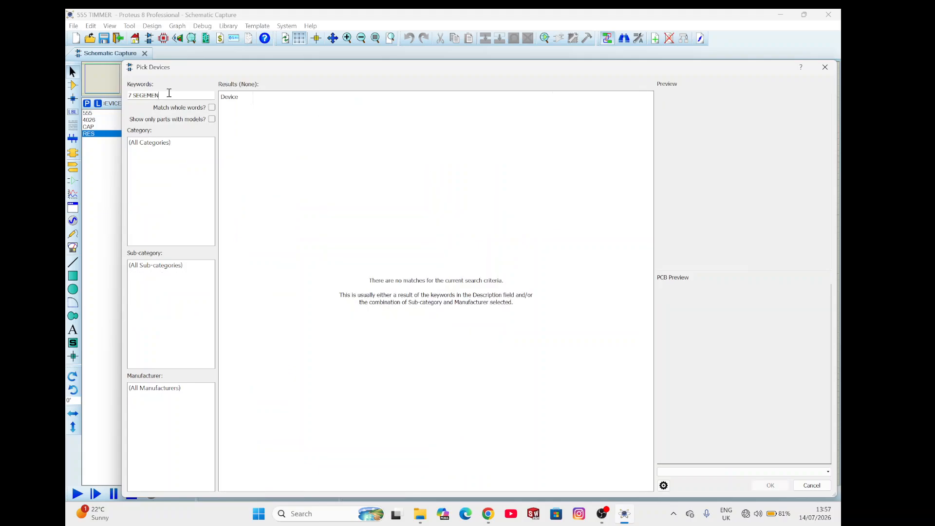
key(BackSpace)
key(BackSpace)
key(BackSpace)
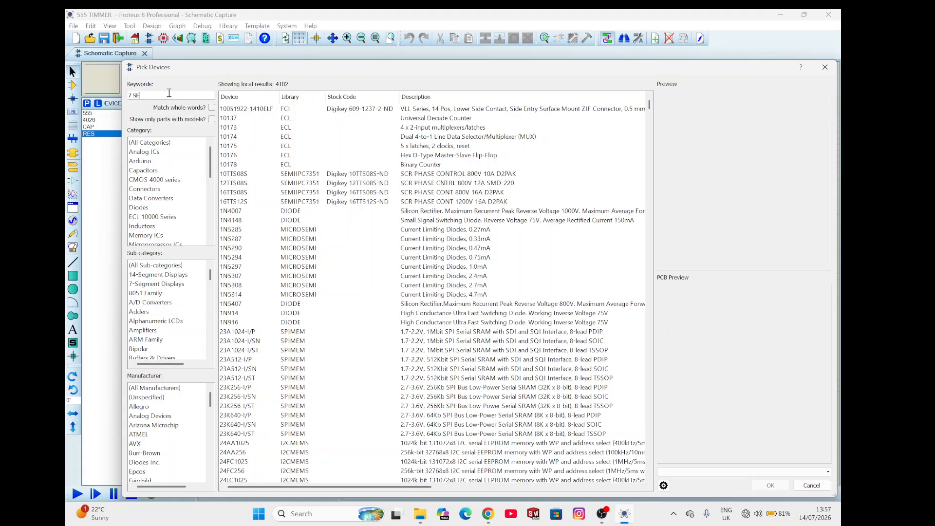
text(G)
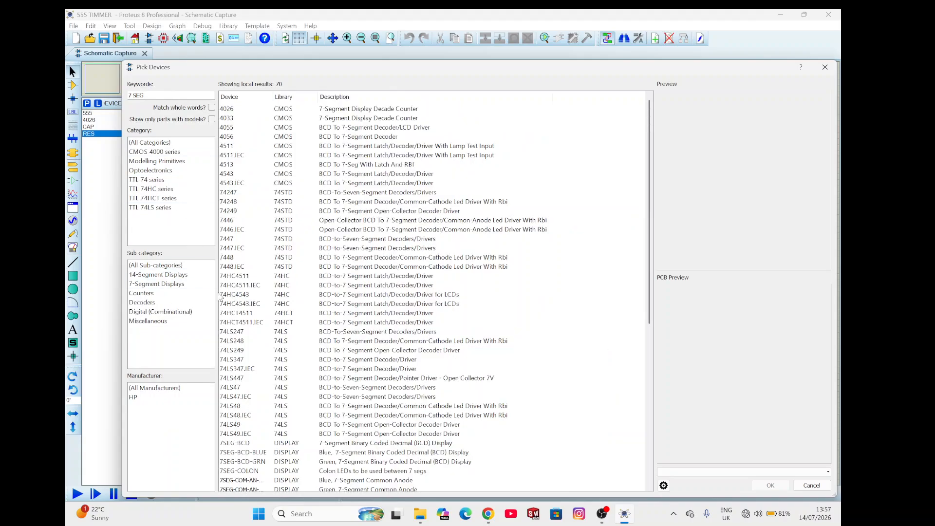
Add the red 7-segment common cathode display to the device list and close the component picker
click(324, 445)
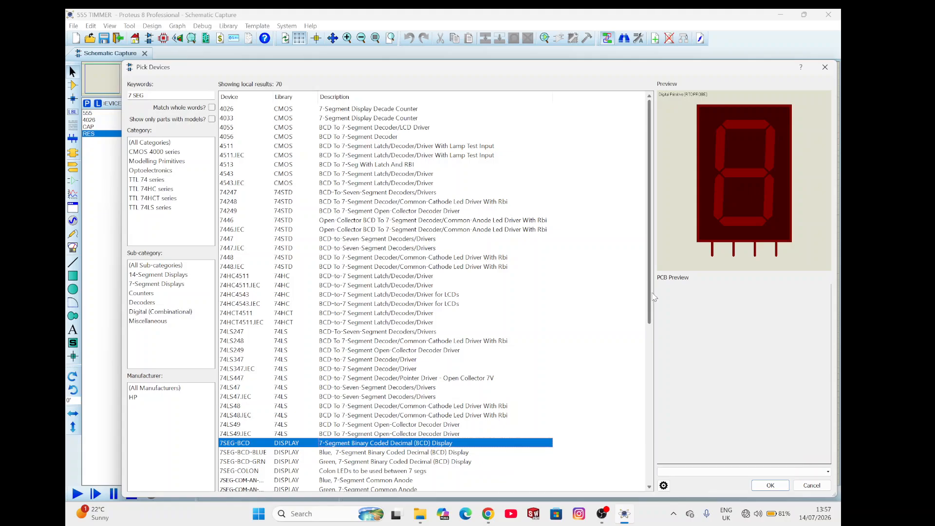
scroll(655, 297, down, 2)
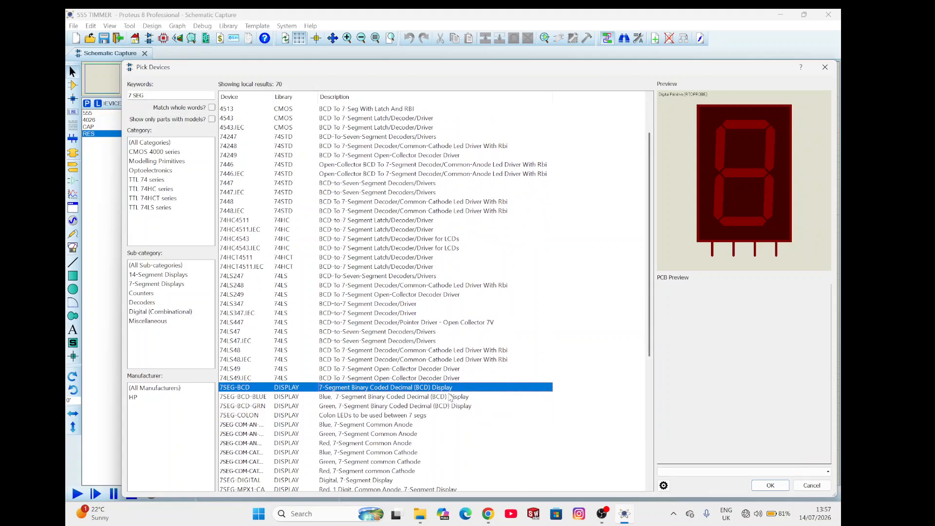
click(358, 472)
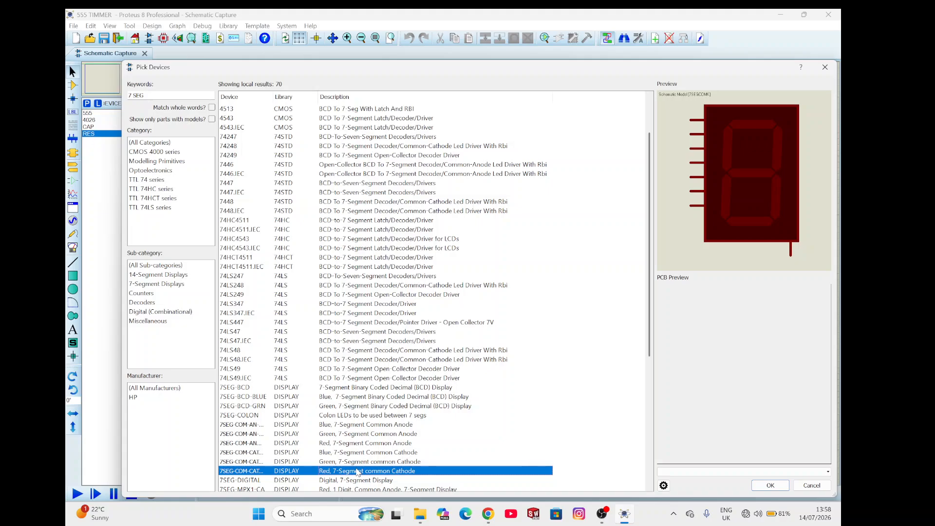
double_click(358, 471)
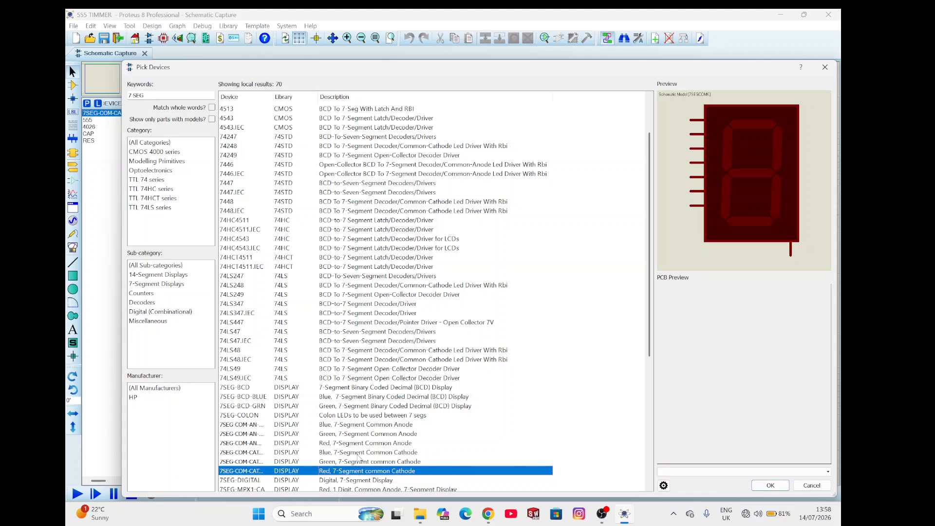
click(822, 68)
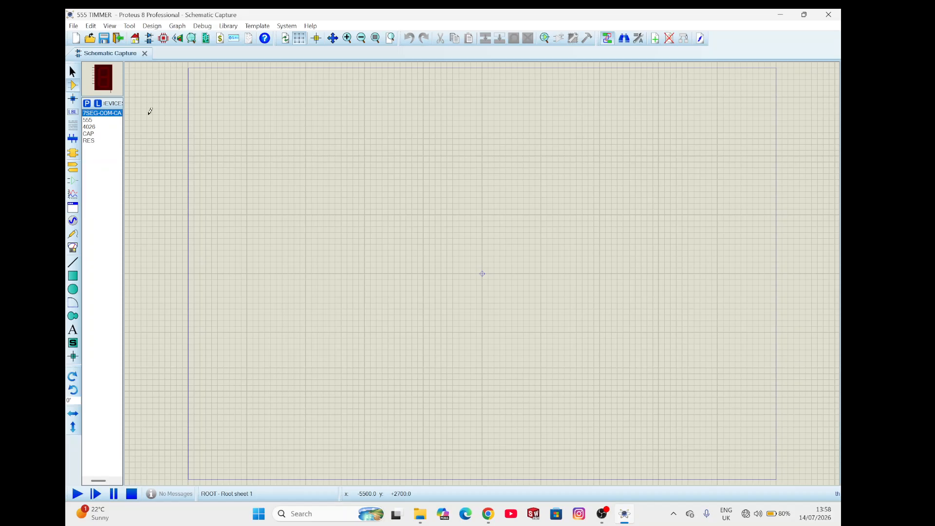
Place the 555 timer in the left half of the schematic sheet
click(97, 120)
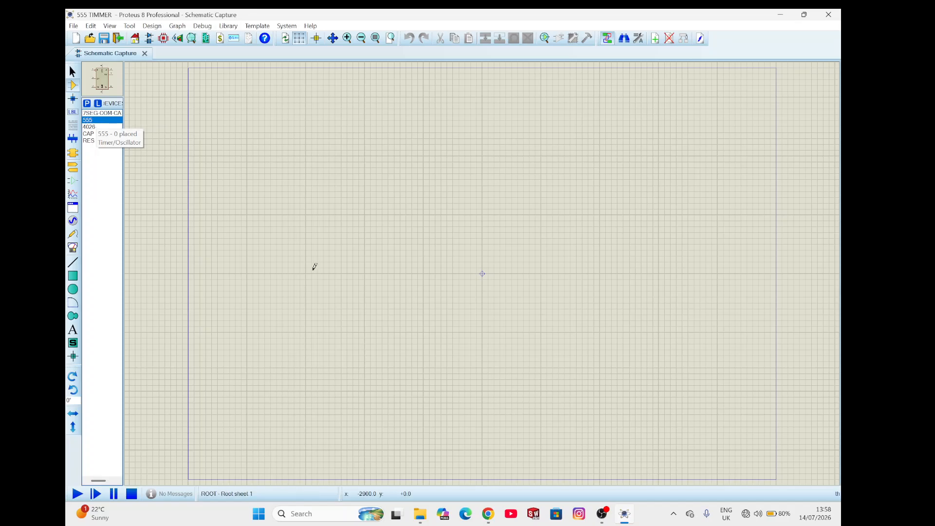
click(310, 252)
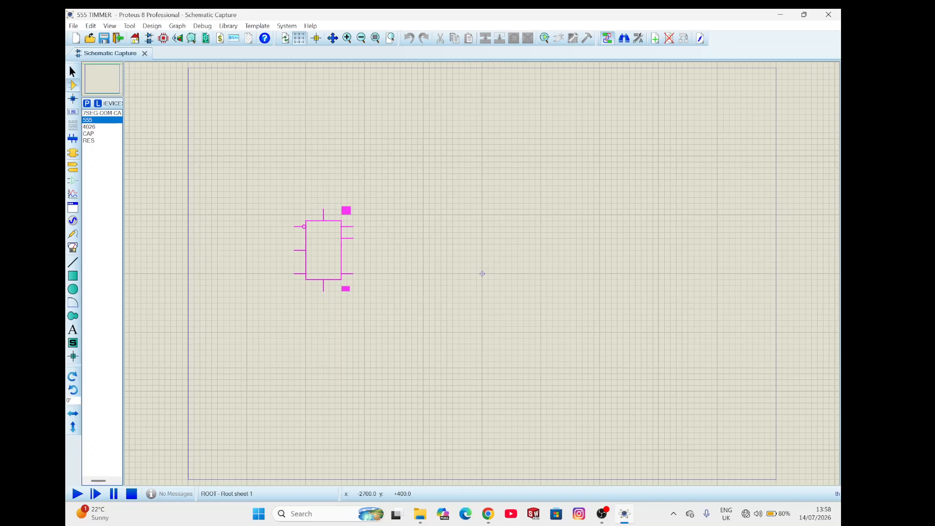
scroll(482, 274, up, 1)
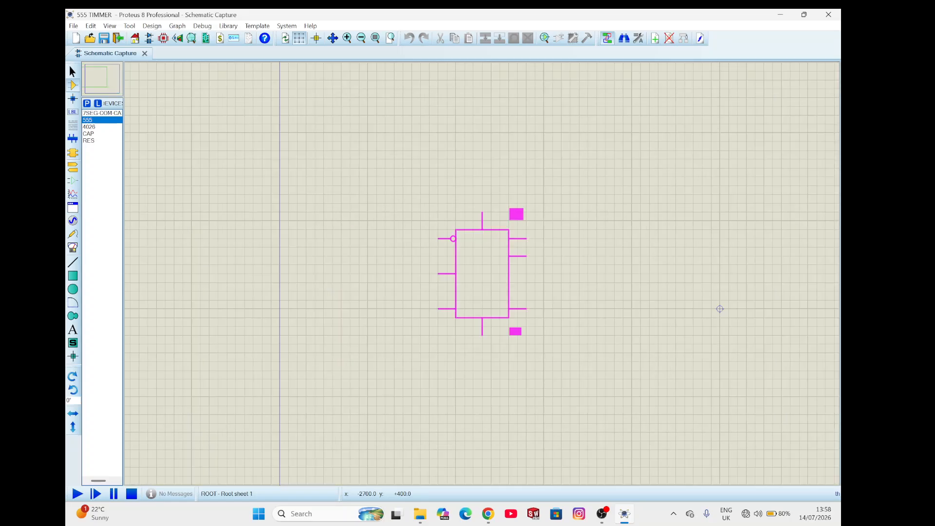
scroll(483, 273, down, 1)
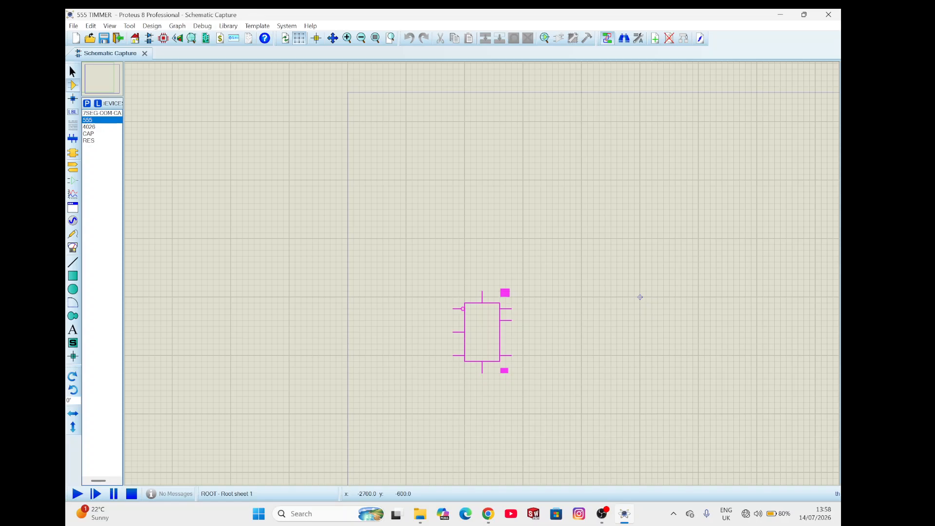
click(482, 332)
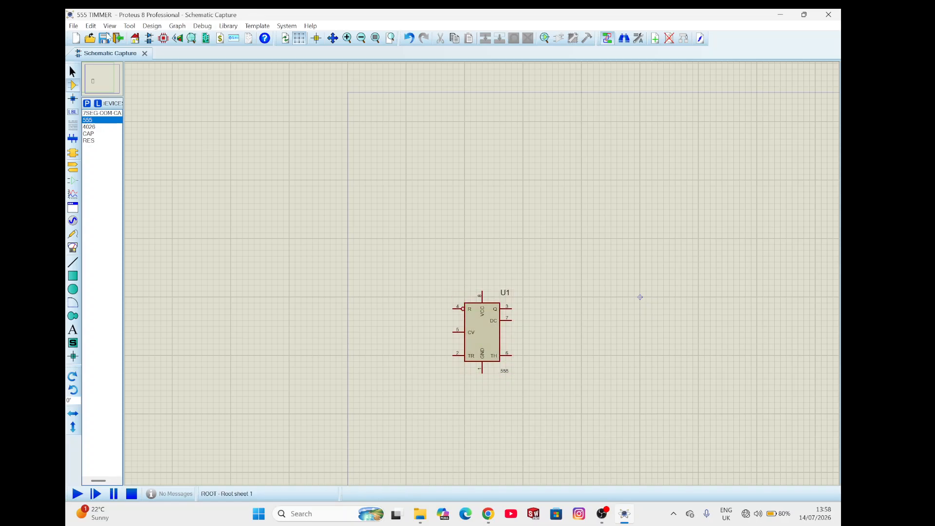
Move the 555 timer slightly left on the sheet, open its component properties and close them without editing
click(101, 80)
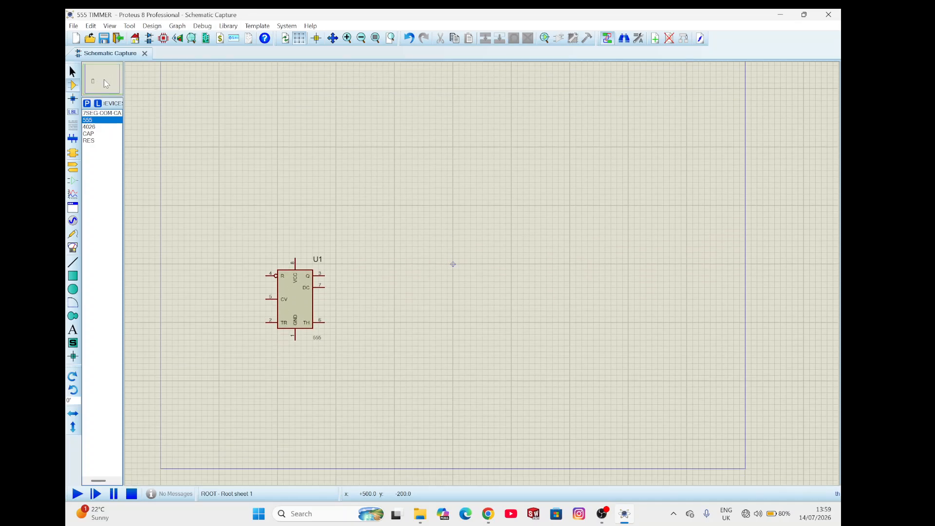
click(297, 302)
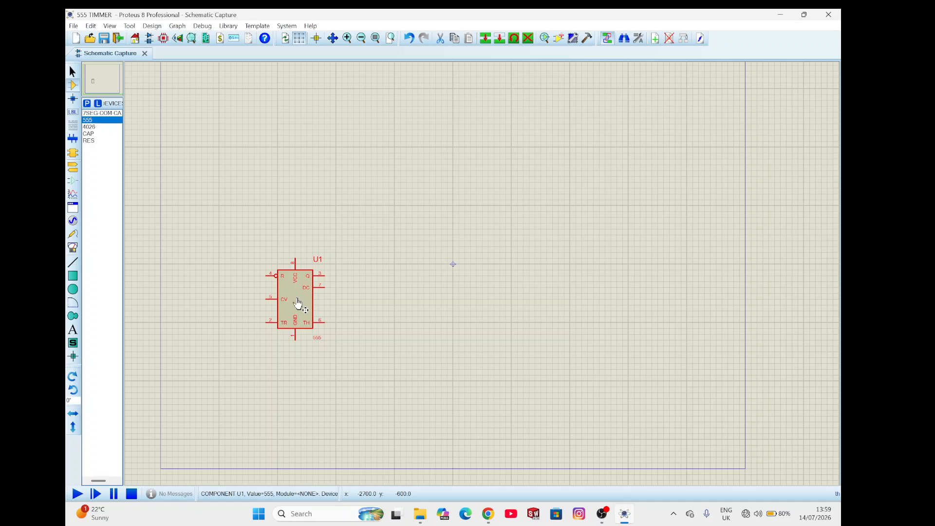
drag(293, 311, 268, 301)
double_click(267, 303)
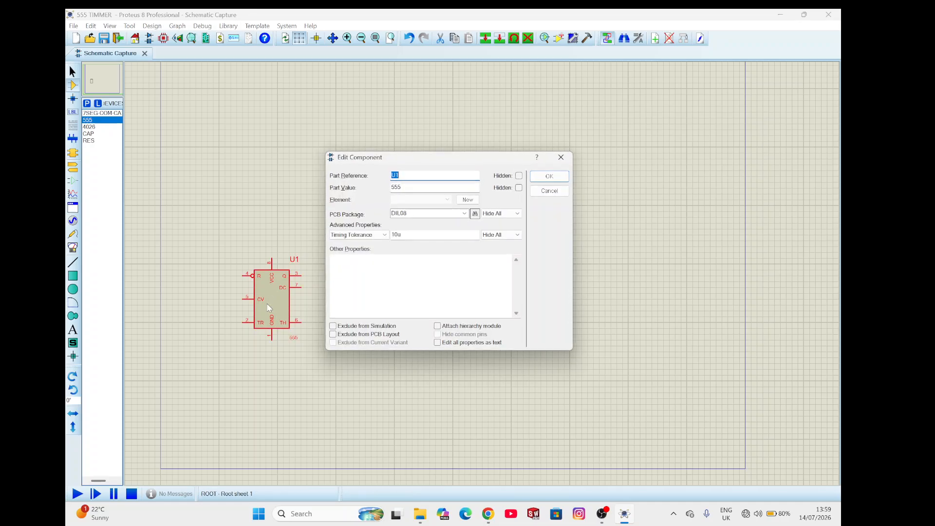
click(561, 157)
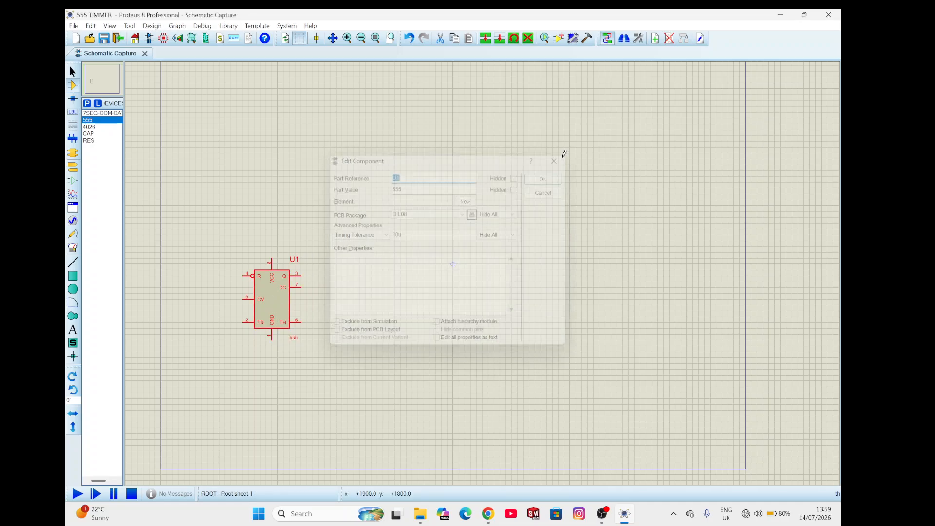
click(375, 326)
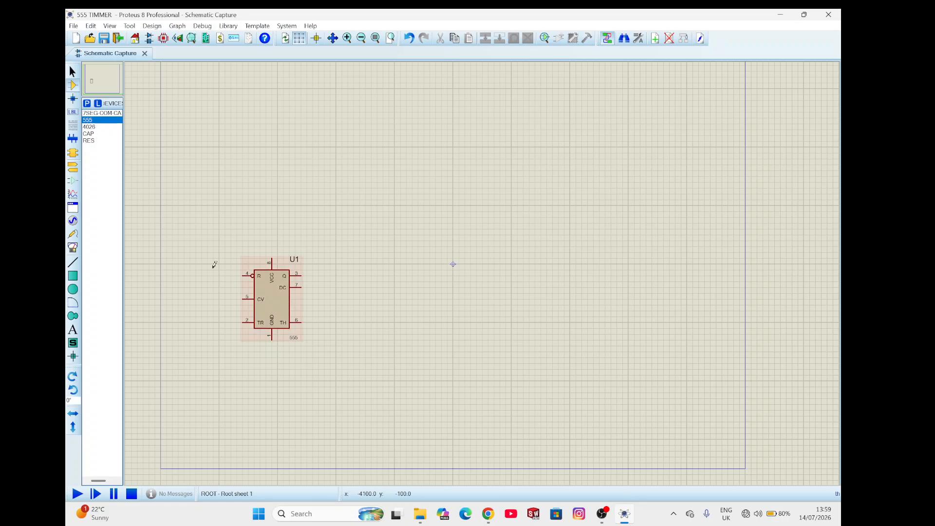
Place two 4026 counters to the right of the 555 timer, one in the upper area and one in the lower area
click(102, 122)
click(103, 128)
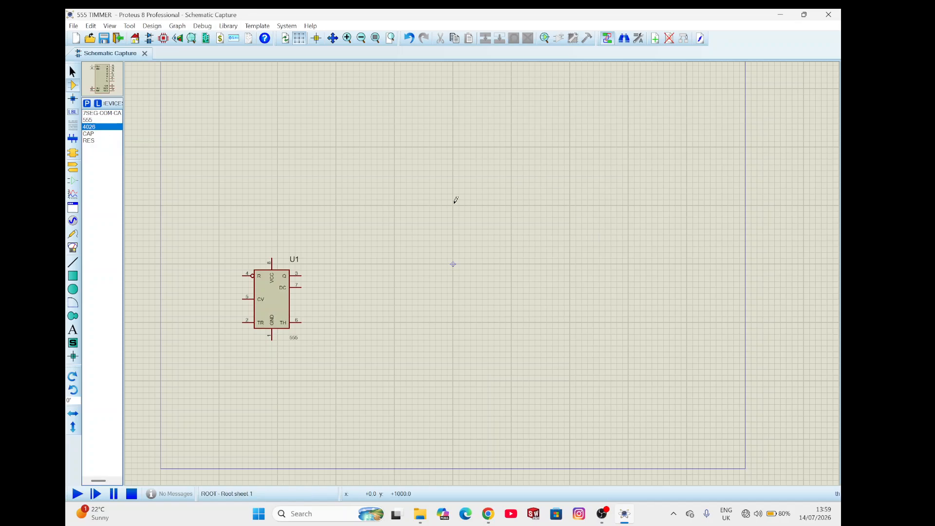
click(512, 203)
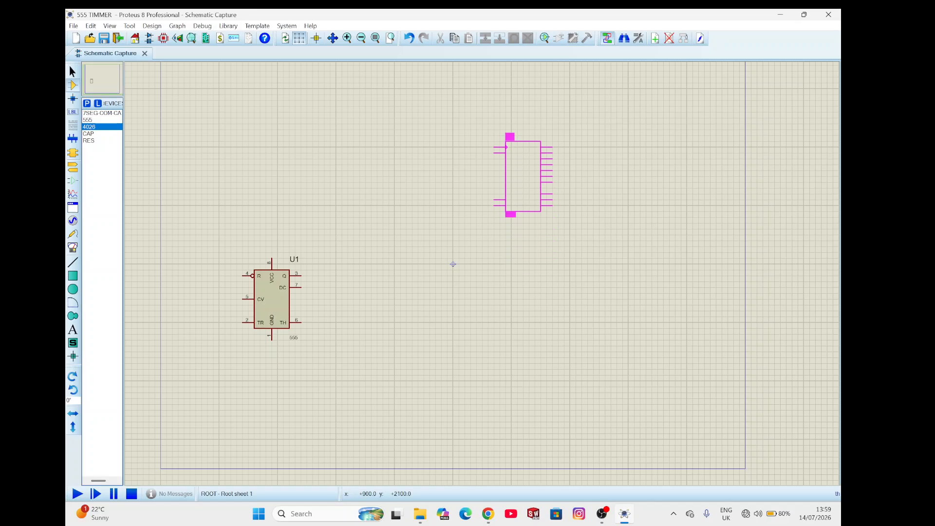
click(515, 139)
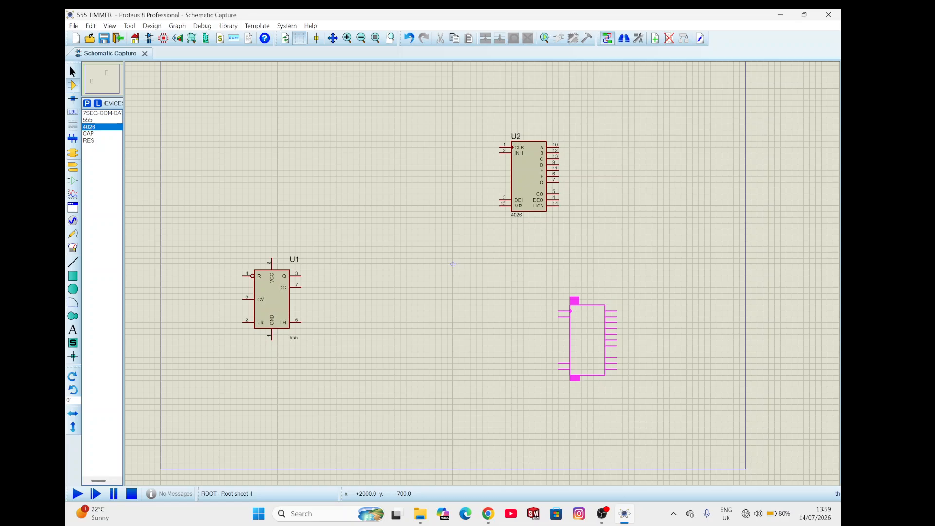
click(574, 322)
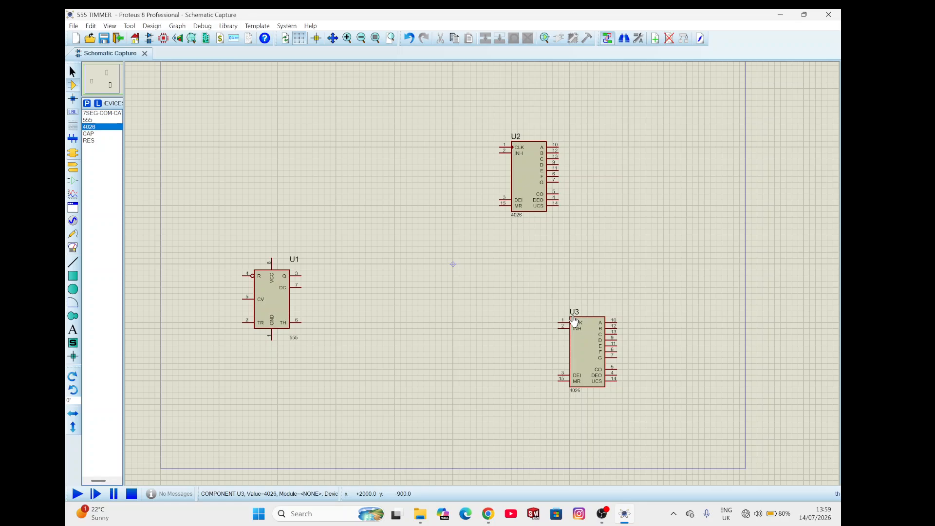
Wire the CLK pin of the upper 4026 counter to the Q output, pin 3, of the 555 timer
click(303, 274)
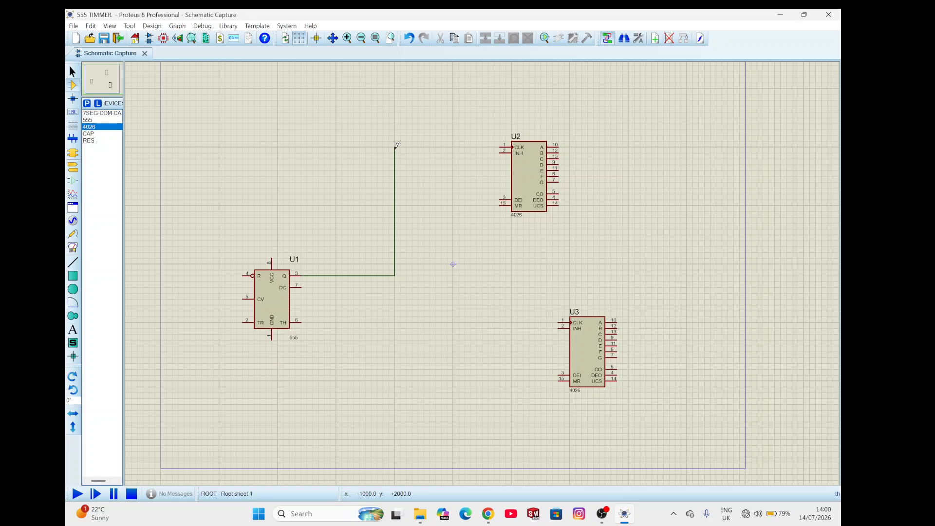
key(Escape)
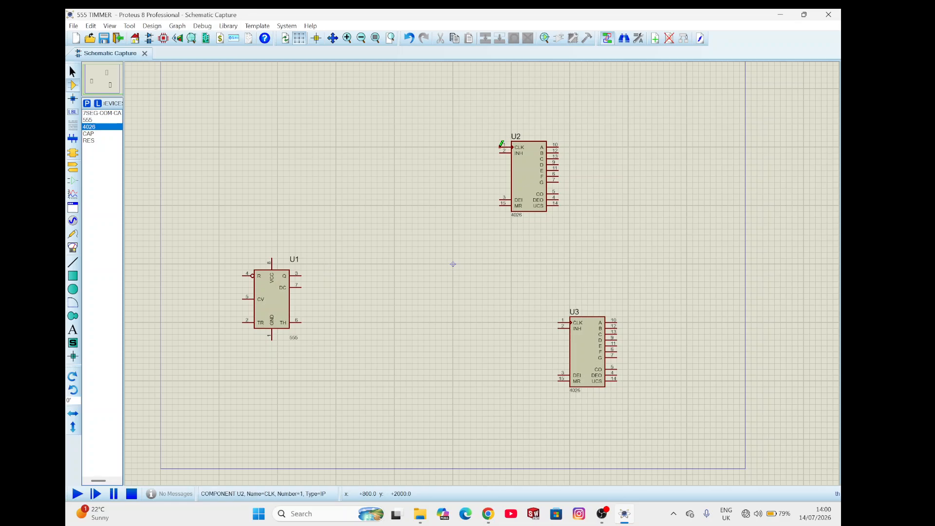
click(500, 145)
click(395, 146)
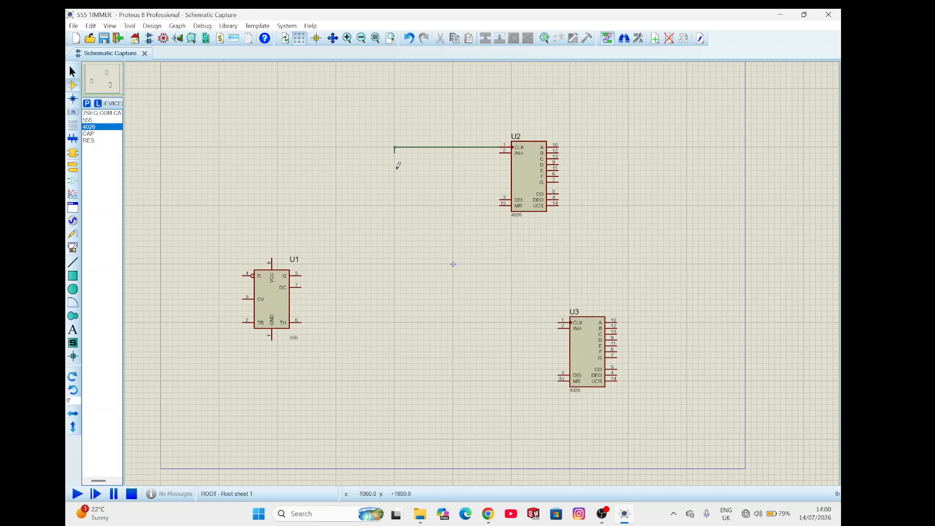
click(395, 275)
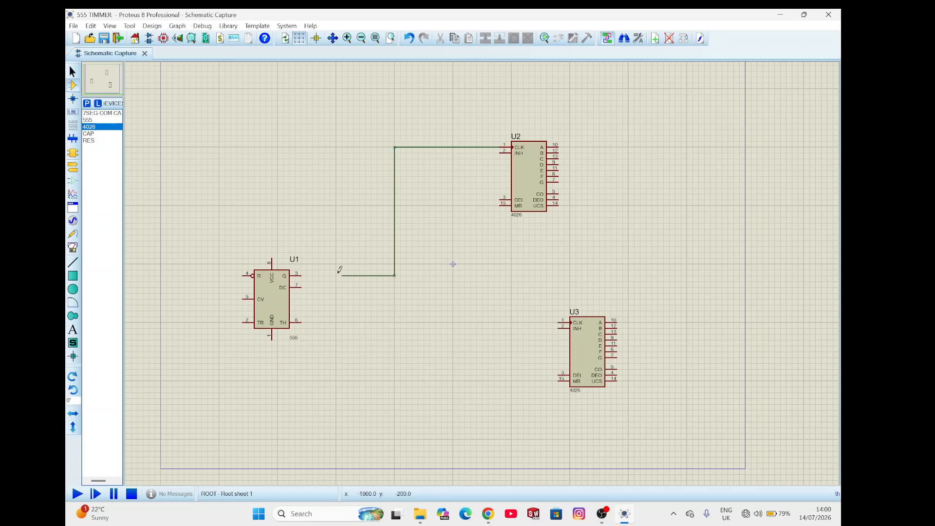
click(301, 275)
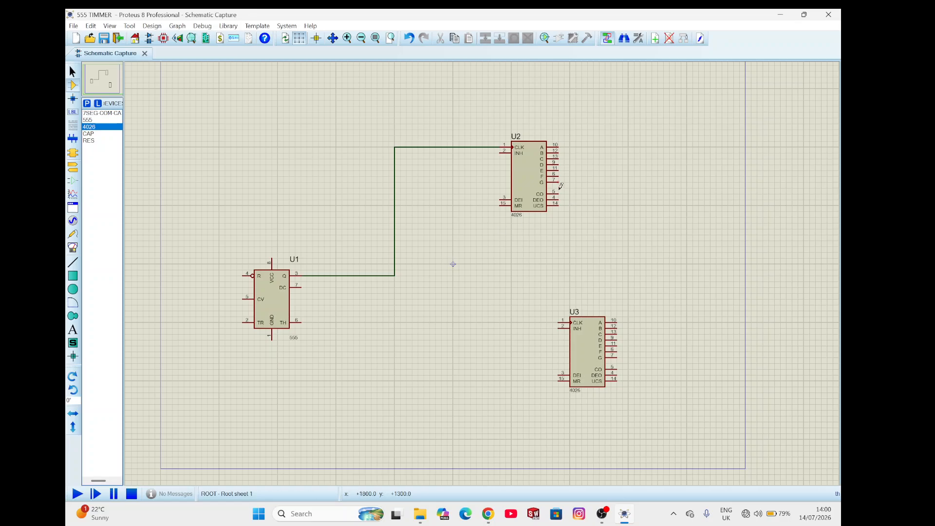
Move the lower 4026 counter U3 farther right on the sheet and accept its component properties without edits
click(595, 355)
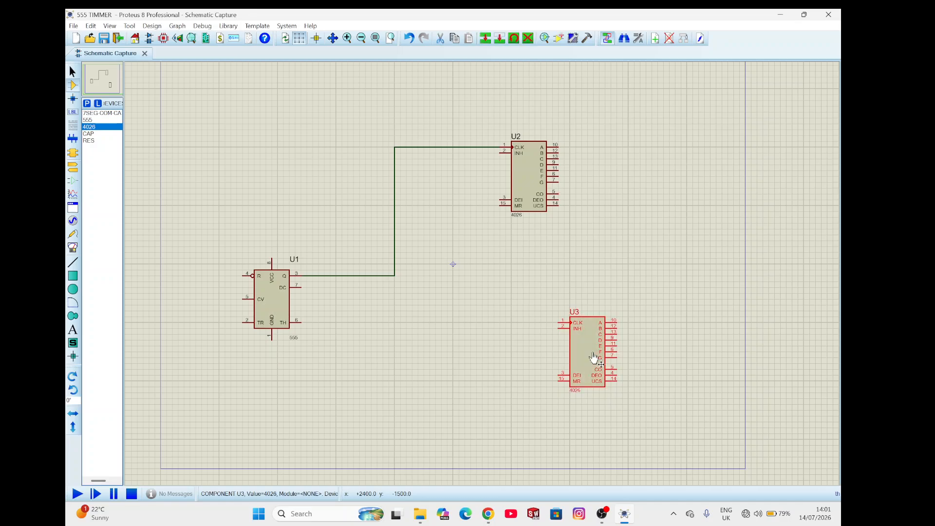
drag(588, 353, 647, 354)
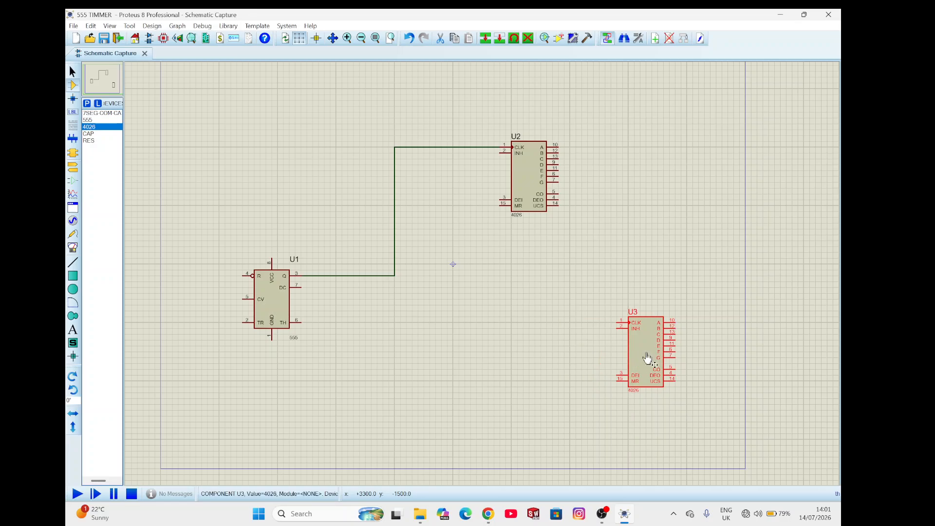
double_click(648, 357)
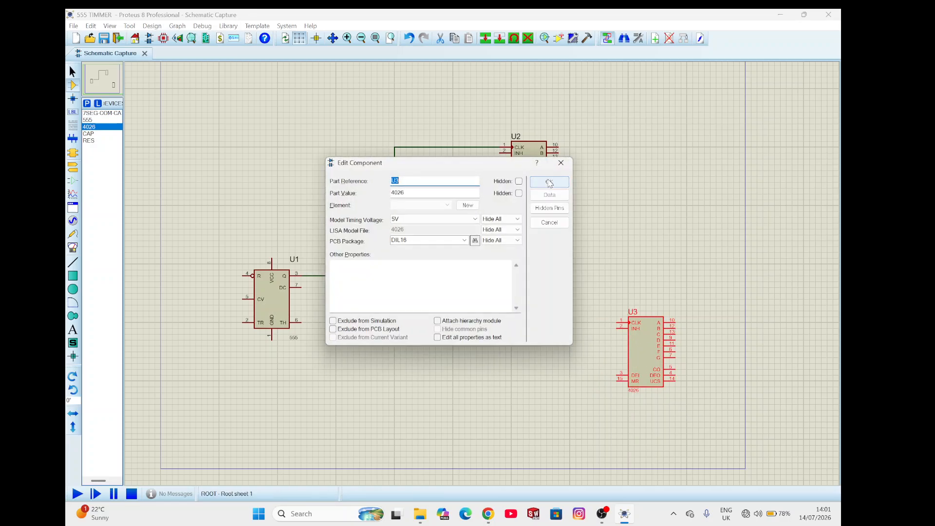
click(548, 183)
click(586, 320)
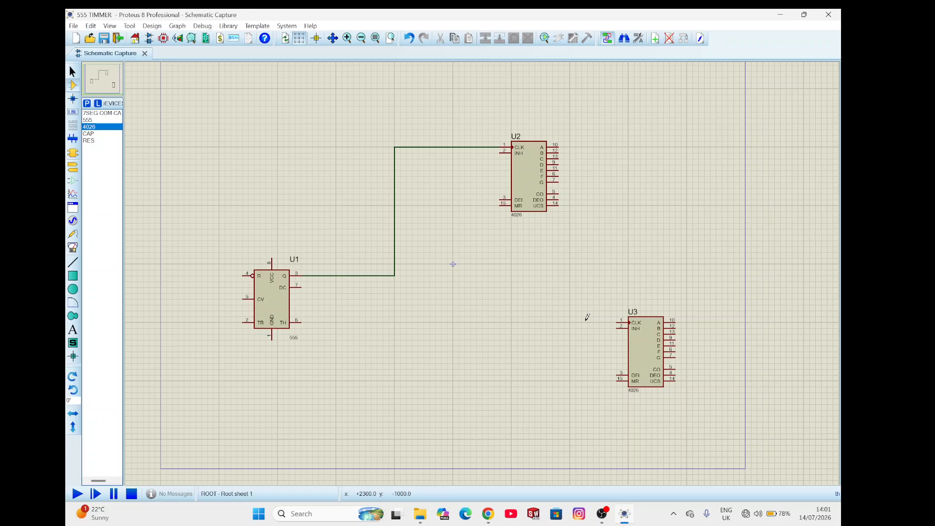
Wire the CLK pin of counter U3 to the CO pin of counter U2
click(620, 320)
click(594, 322)
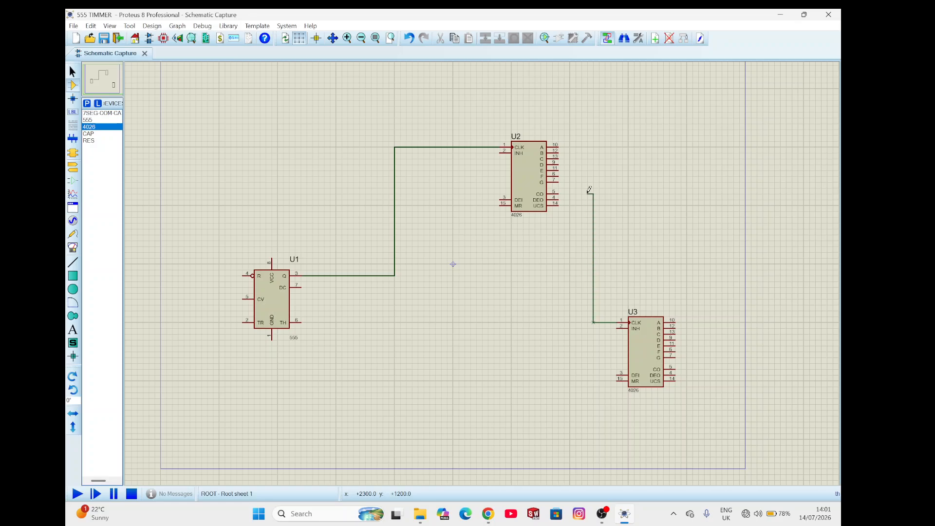
click(560, 192)
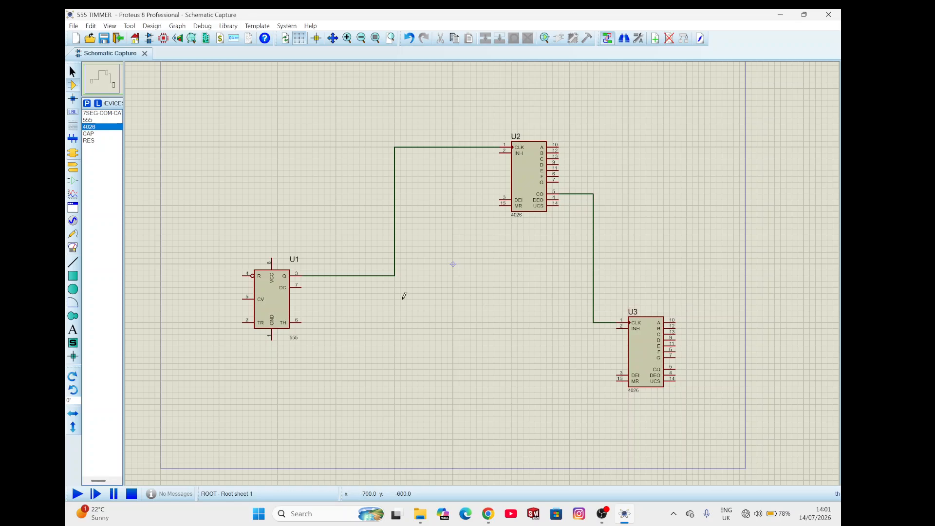
Browse the available terminals, subcircuit ports and graph types, including the POWER terminal
click(72, 169)
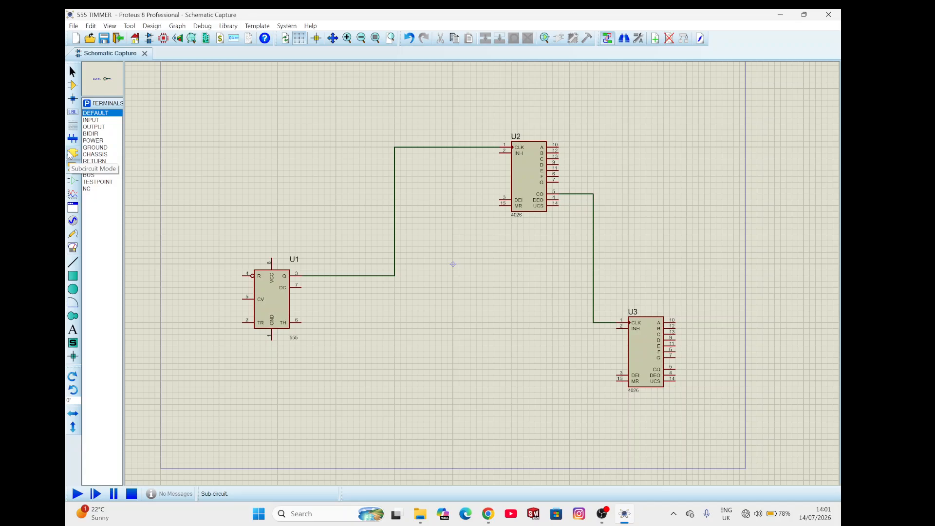
click(71, 155)
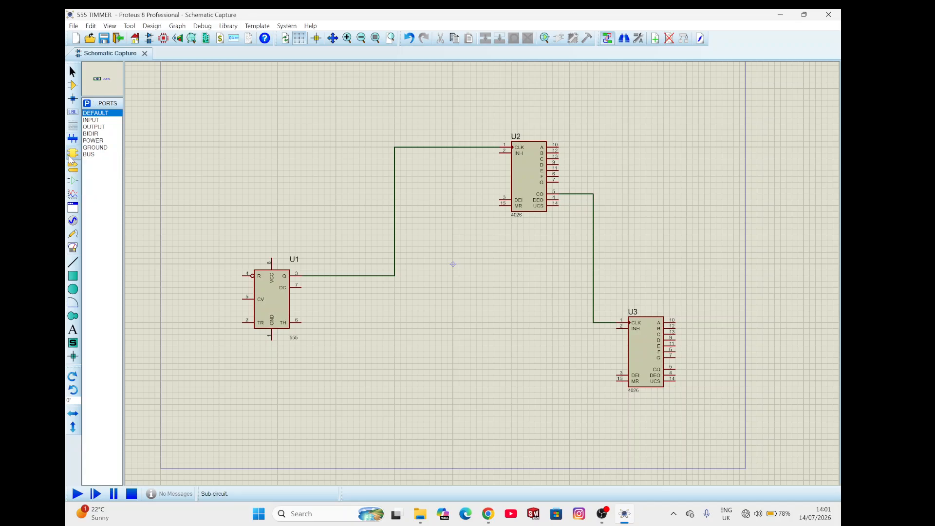
click(72, 169)
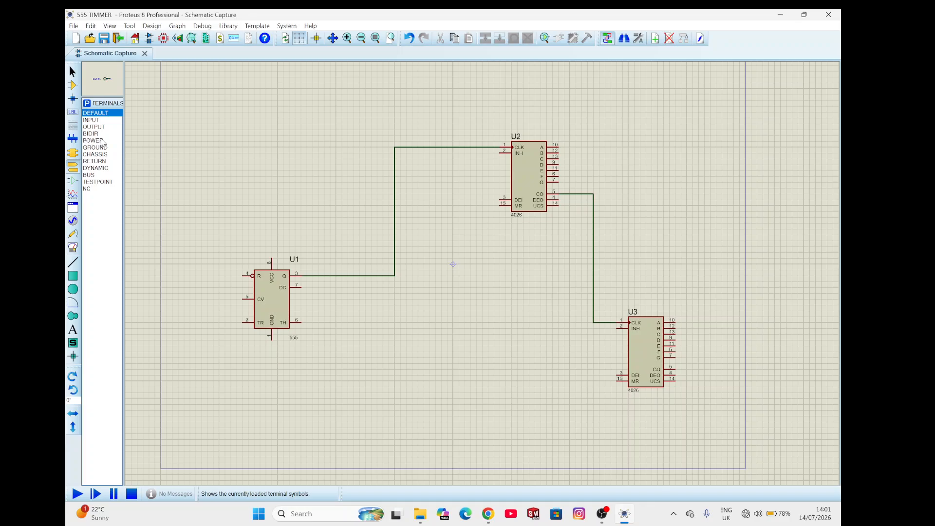
click(72, 153)
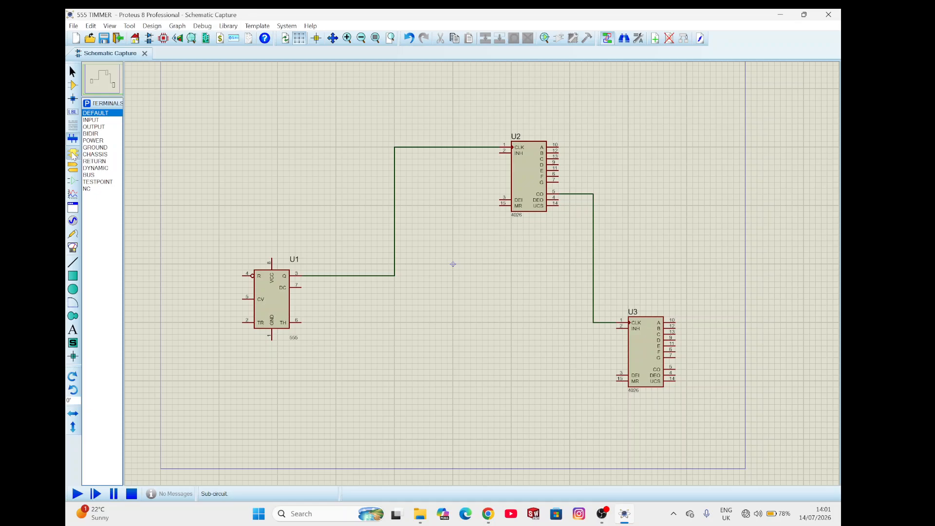
click(73, 166)
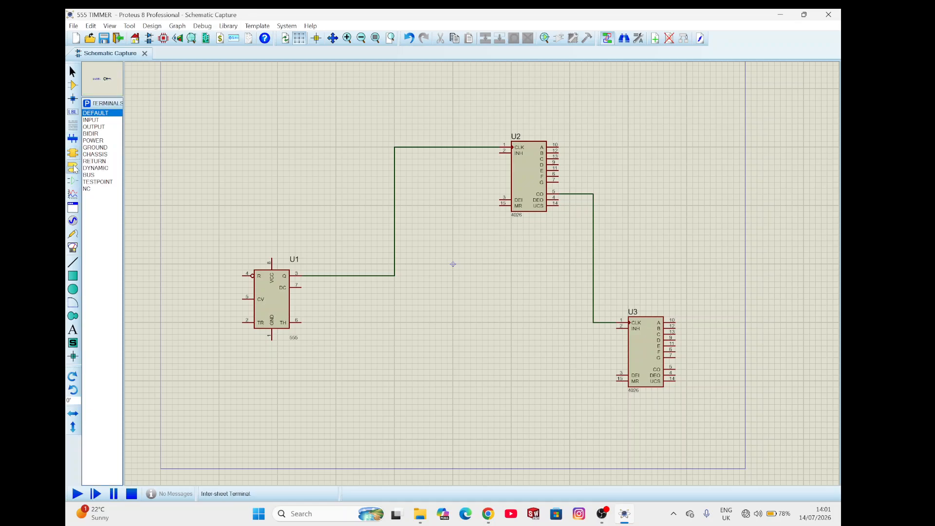
click(93, 141)
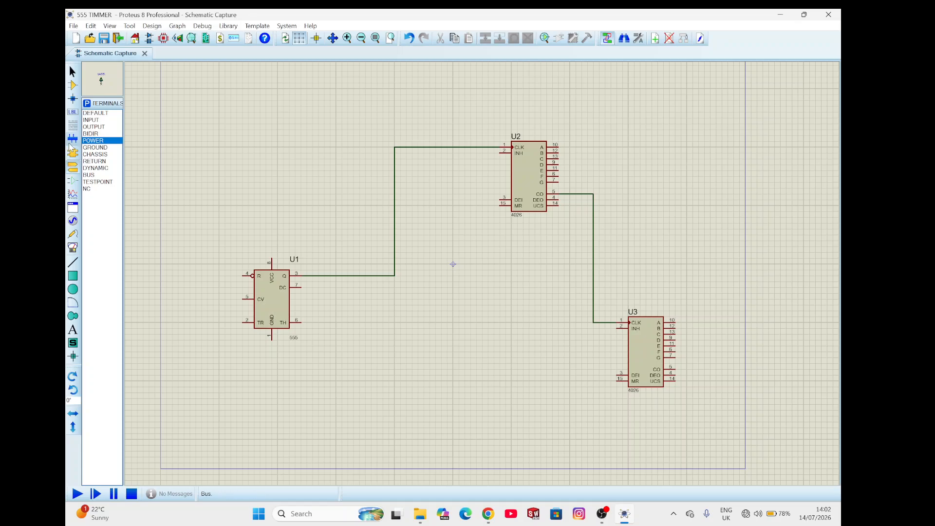
click(72, 194)
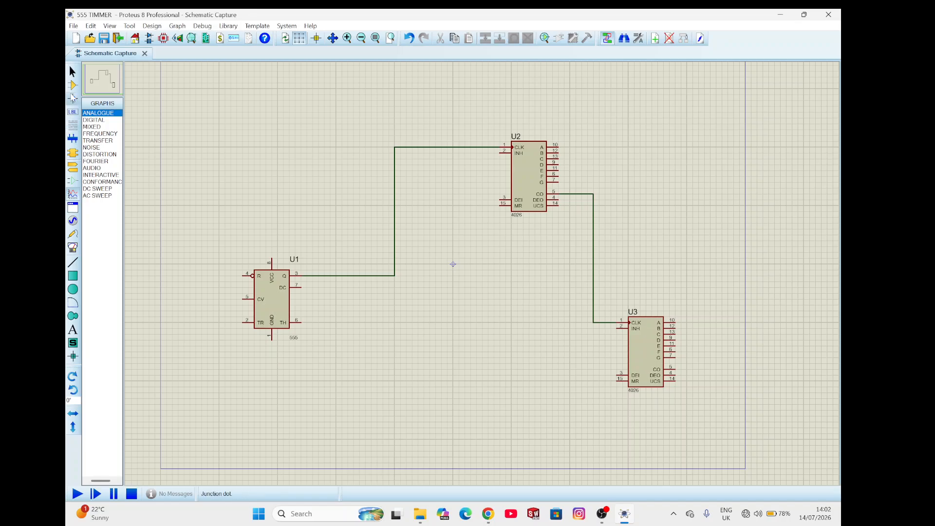
Search the device library for BATTER and add the BATTERY DC voltage source from the ACTIVE library to the device list
click(74, 86)
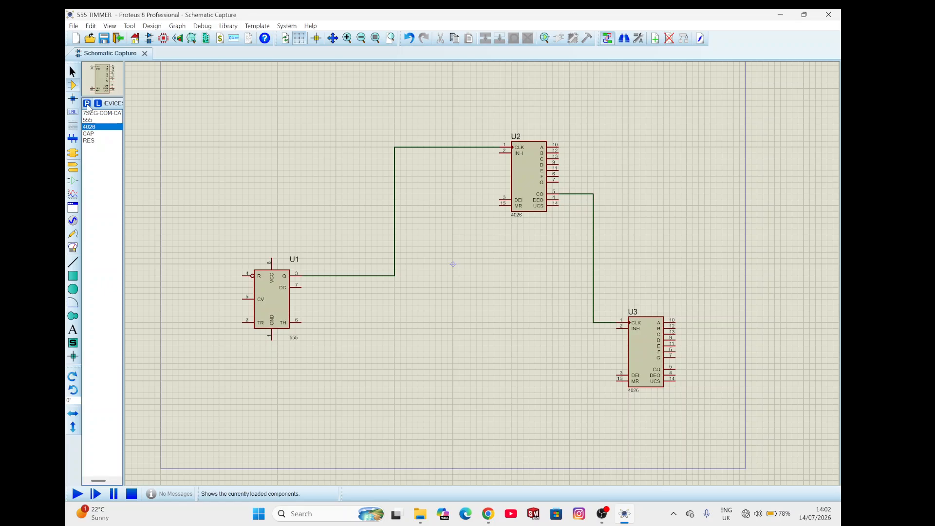
click(87, 105)
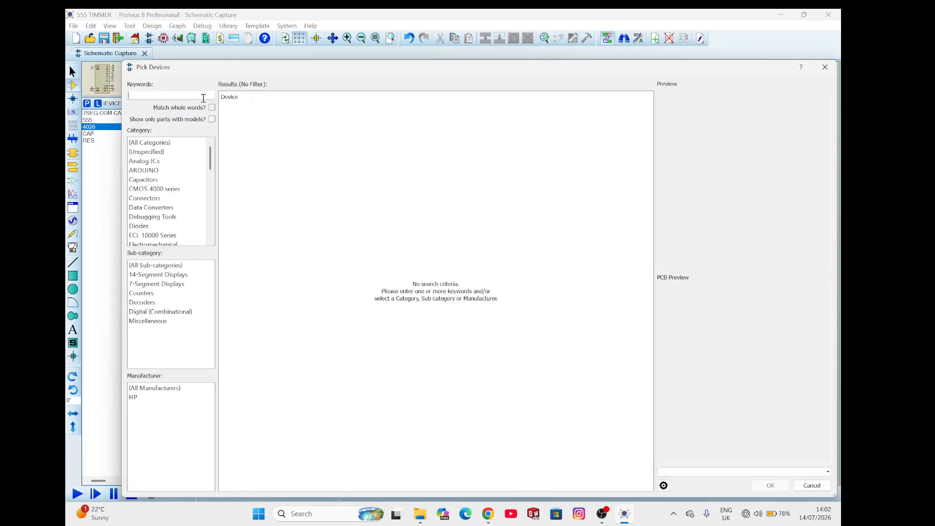
text(BATTER)
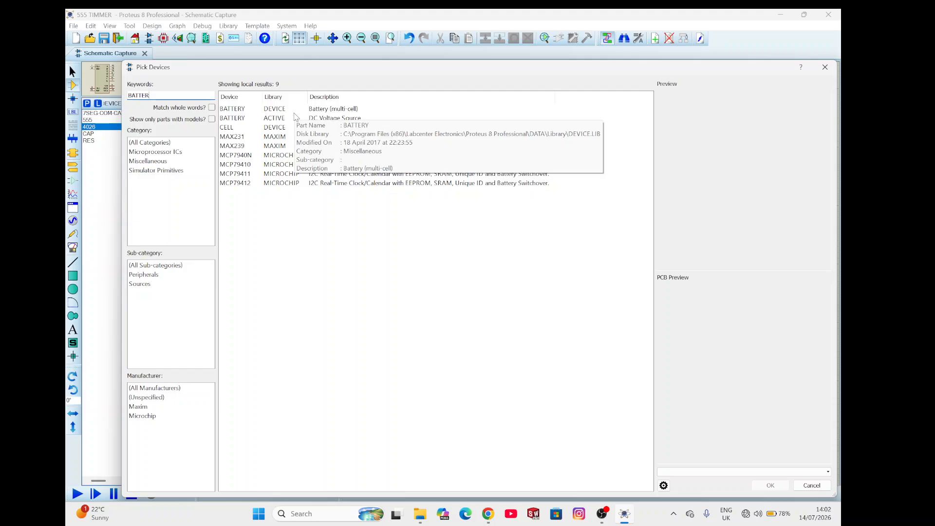
click(295, 113)
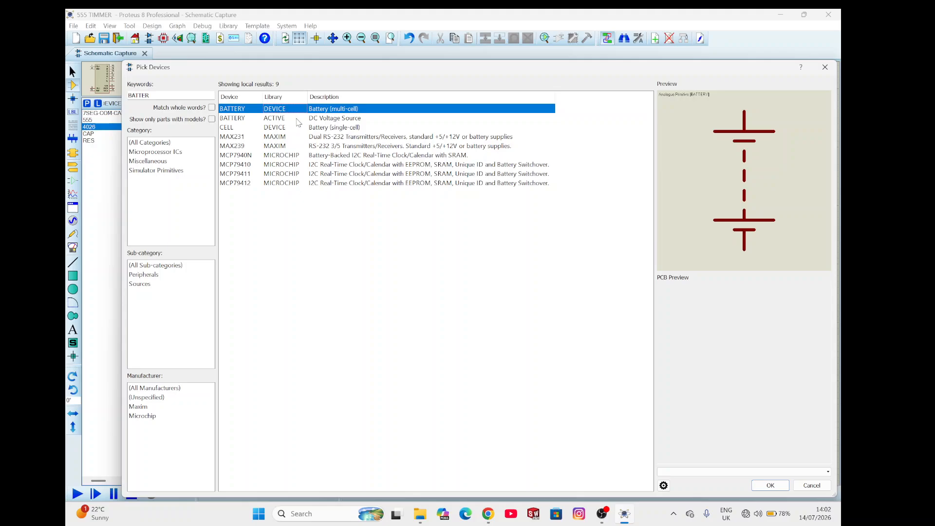
click(297, 118)
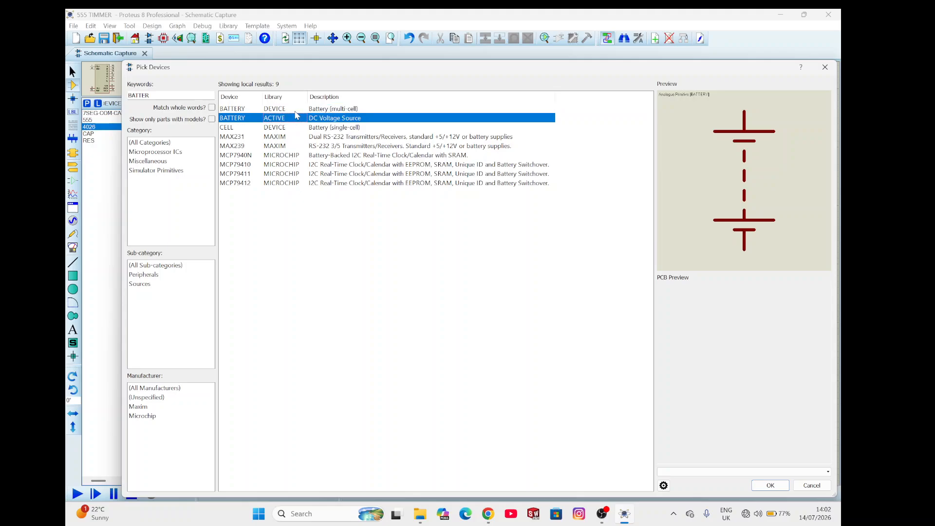
click(296, 111)
click(297, 119)
double_click(298, 121)
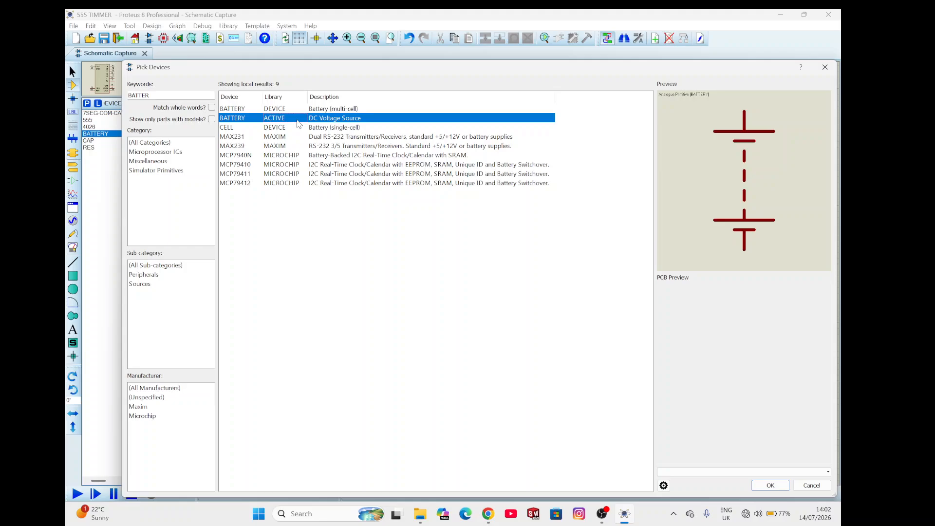
click(824, 68)
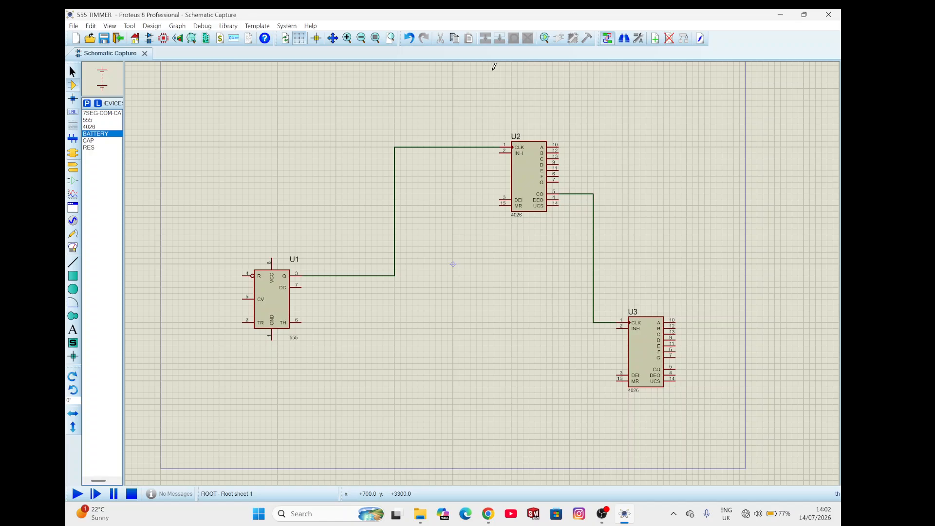
Place the battery to the left of the 555 timer and wire its negative terminal to the timer's GND pin
click(180, 246)
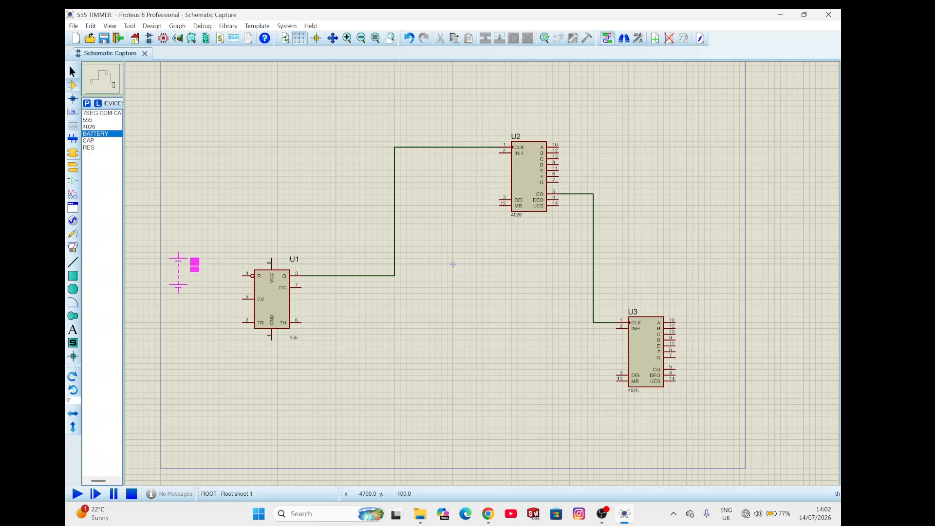
click(185, 284)
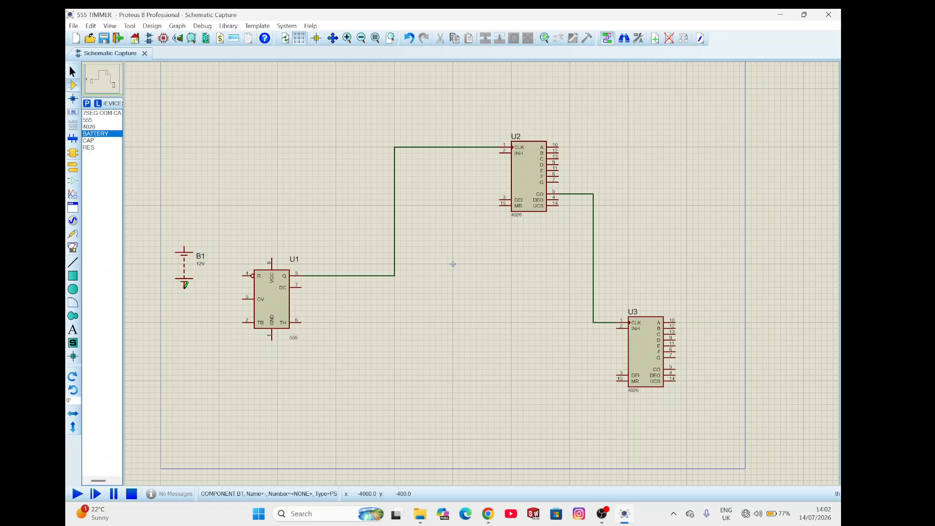
click(184, 285)
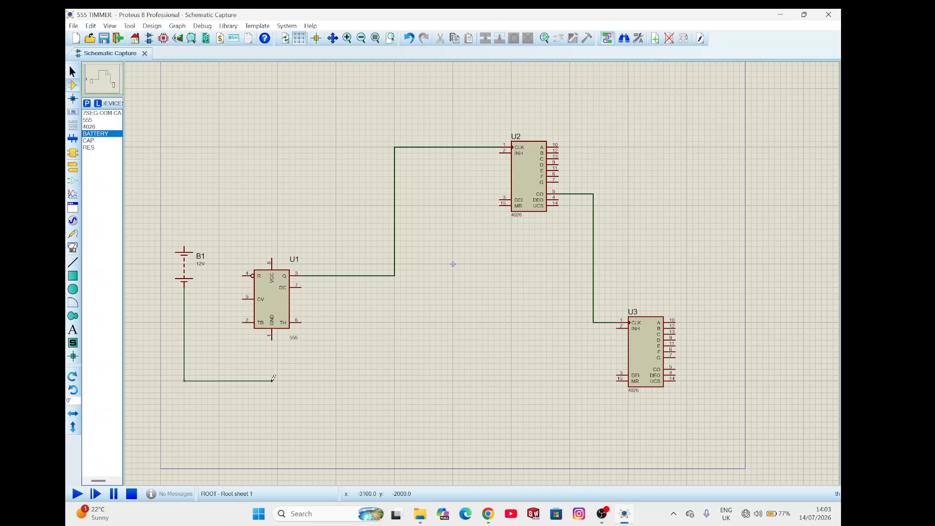
click(272, 340)
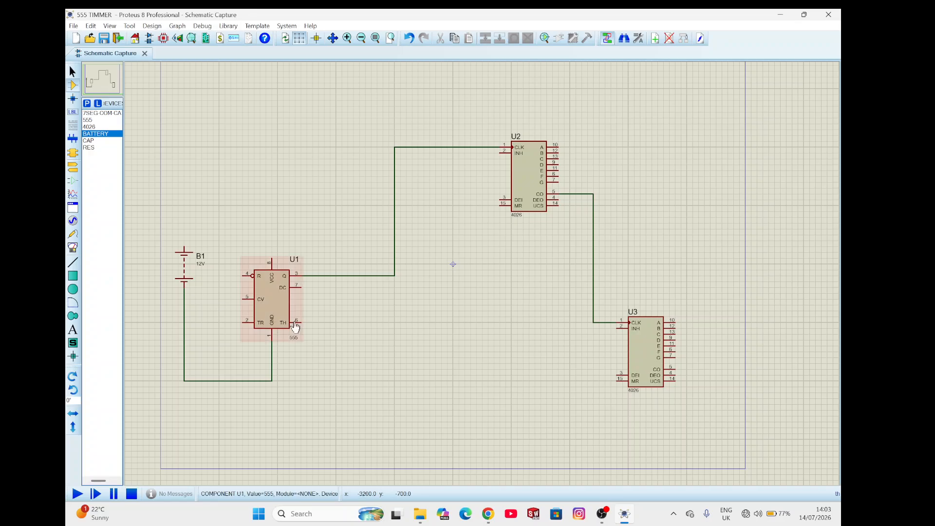
Place a CAP capacitor between the battery and the 555 timer, rotated anti-clockwise and shifted slightly left, leaving its properties unedited
click(98, 141)
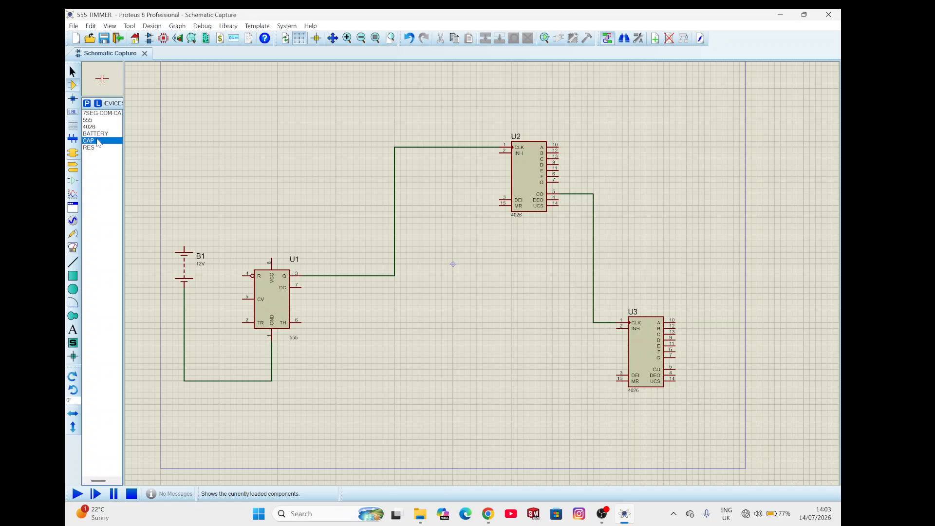
click(221, 319)
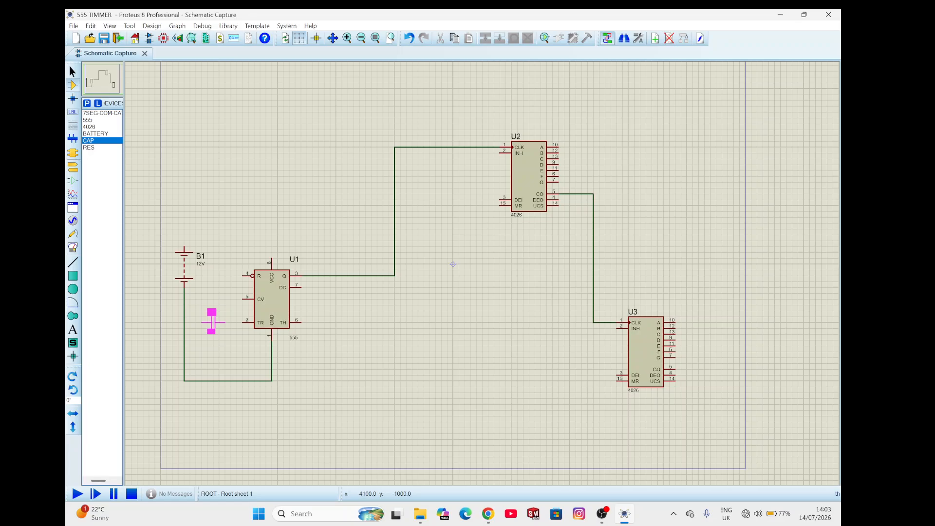
click(218, 322)
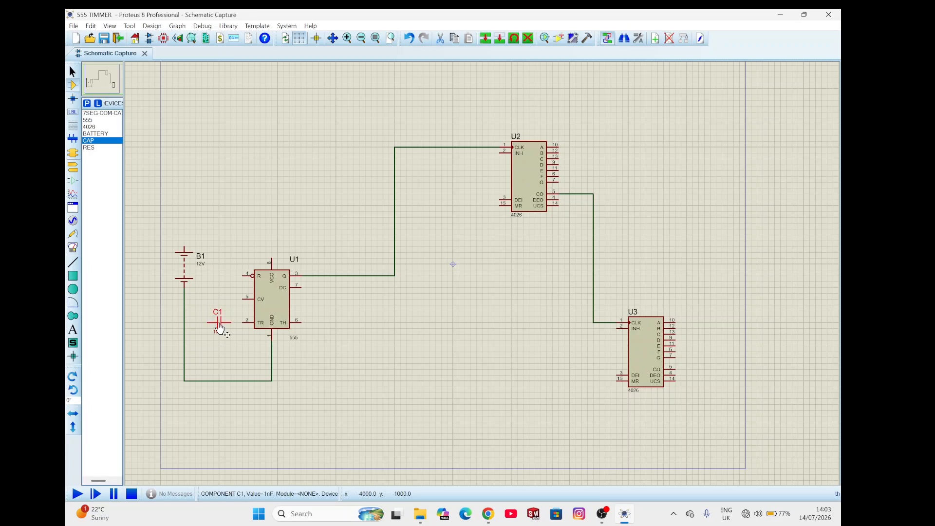
right_click(220, 329)
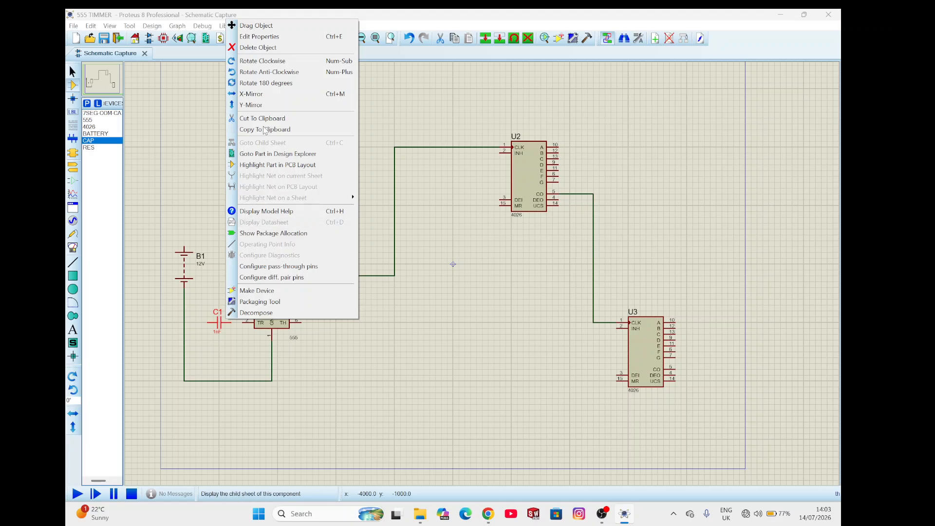
click(259, 72)
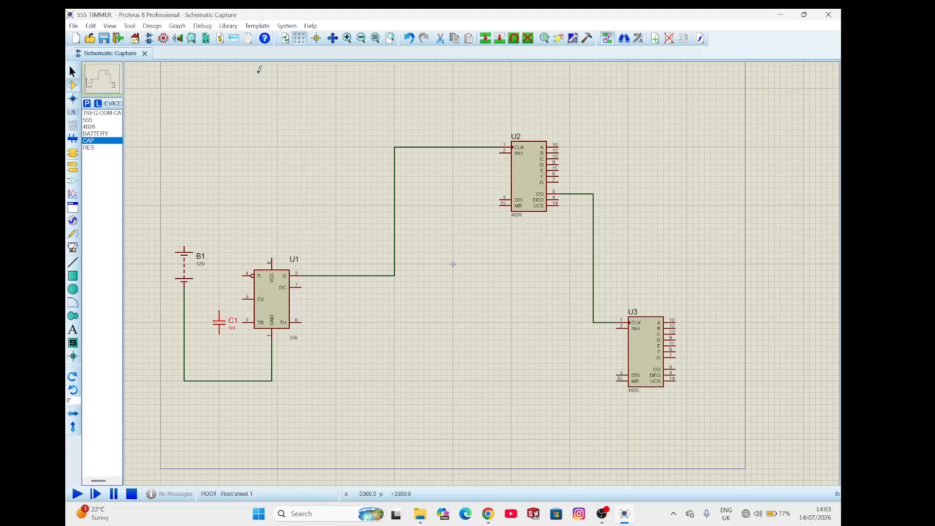
drag(223, 329, 211, 329)
key(ctrl+e)
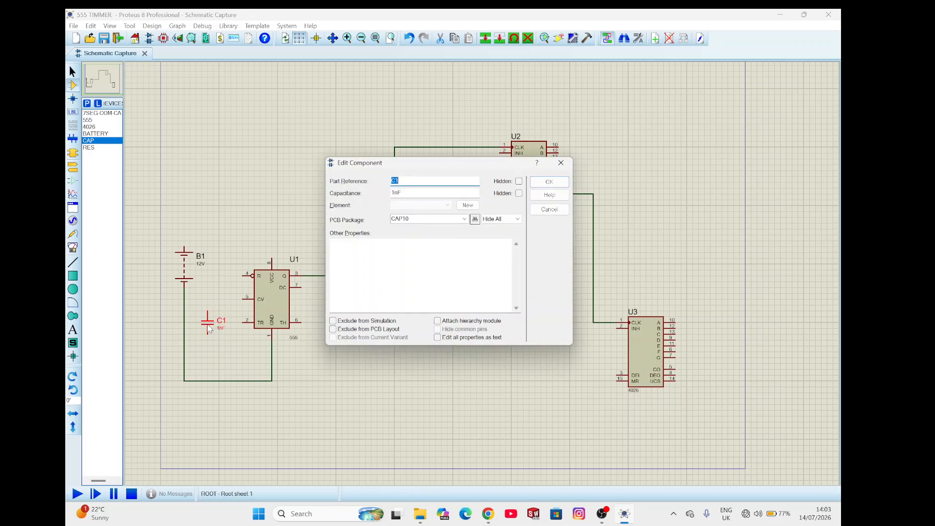
click(561, 163)
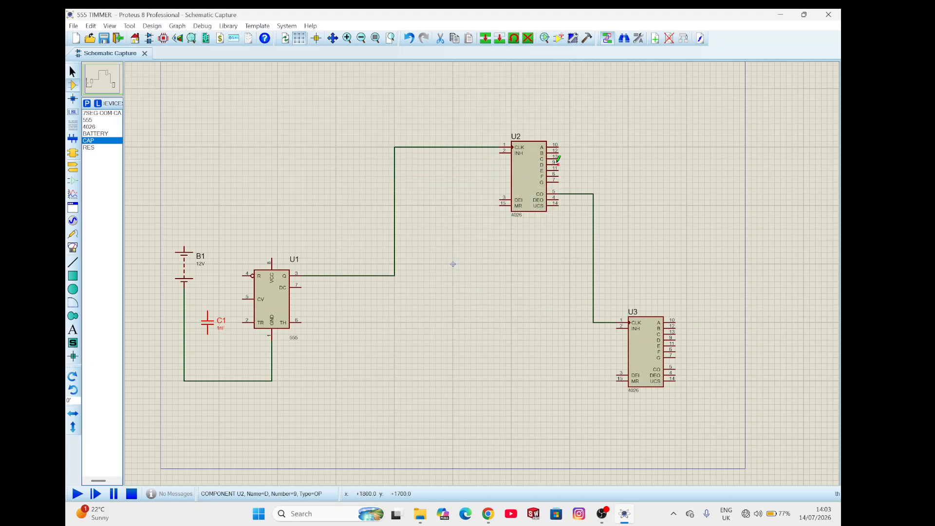
Wire the 555 timer's CV pin to the upper end of capacitor C1 and set its capacitance to 10nF
click(247, 294)
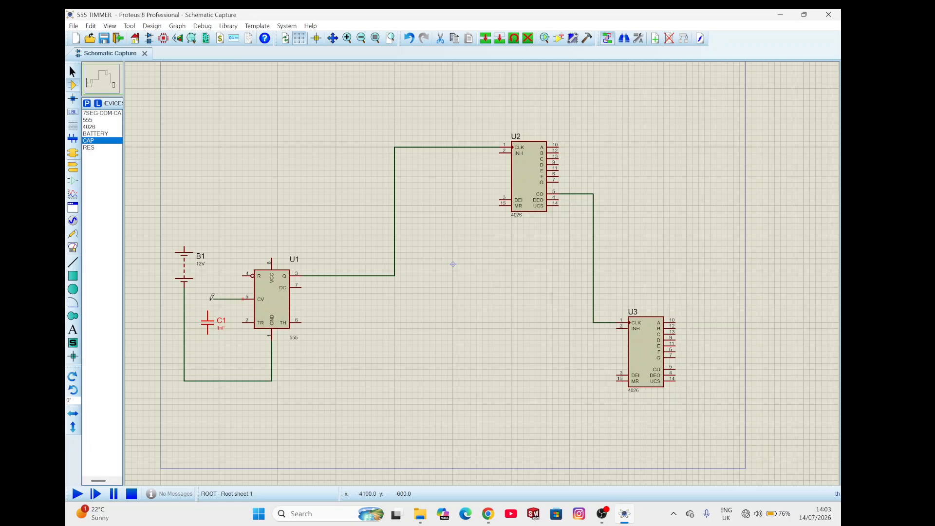
click(209, 309)
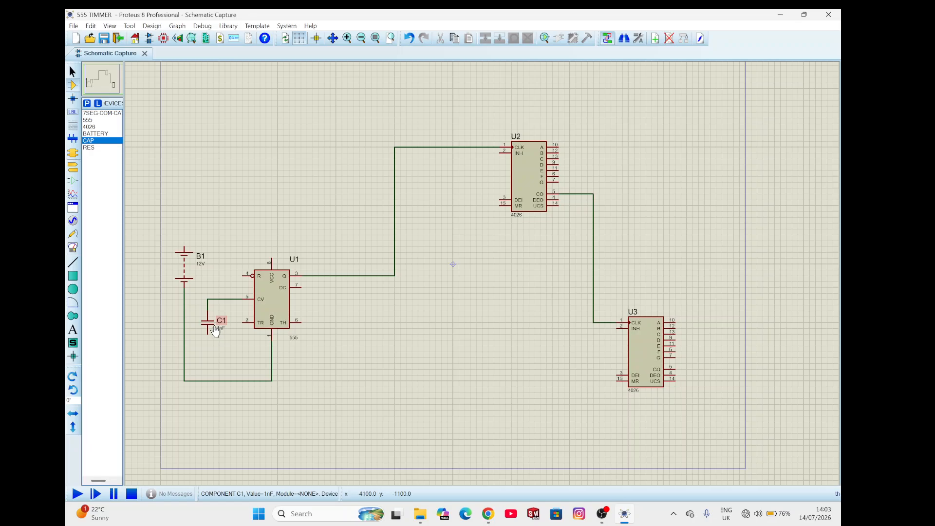
double_click(216, 331)
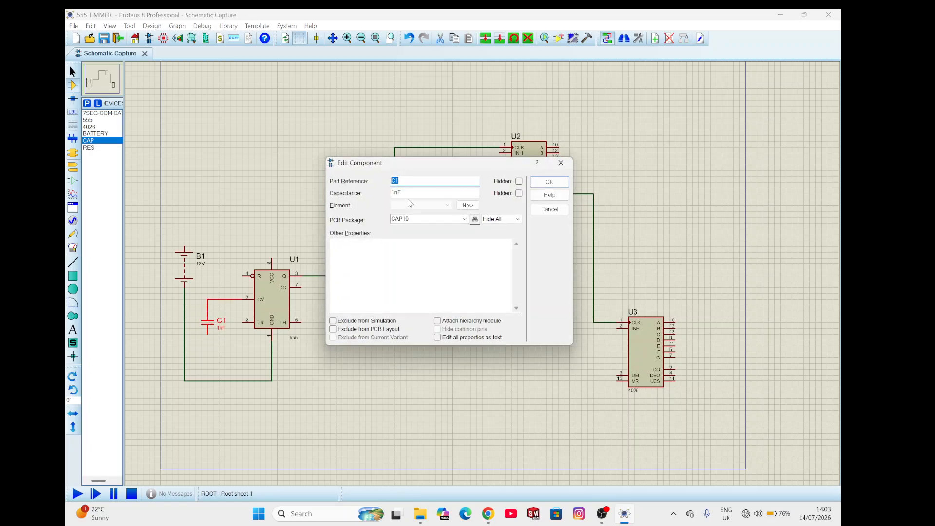
click(394, 194)
text(0)
click(548, 183)
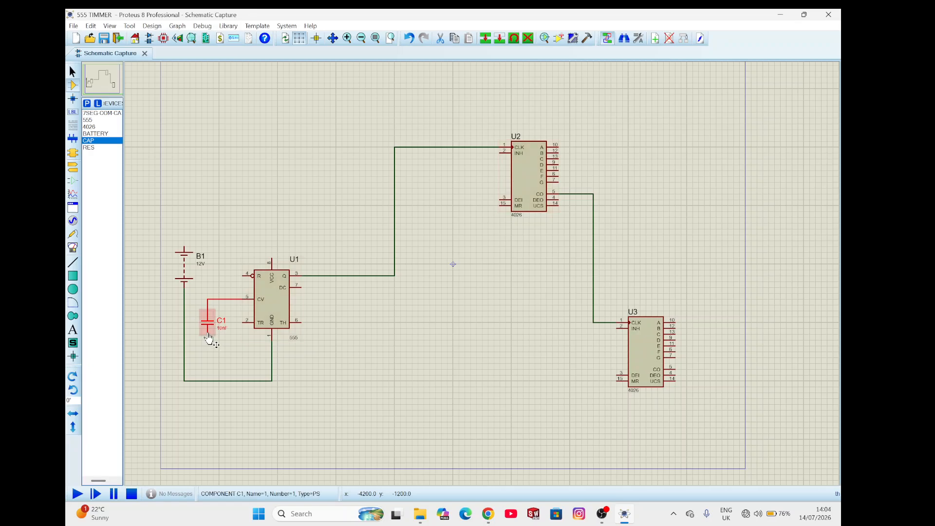
Wire the lower end of capacitor C1 to the ground wire between the battery and the 555 timer
click(211, 365)
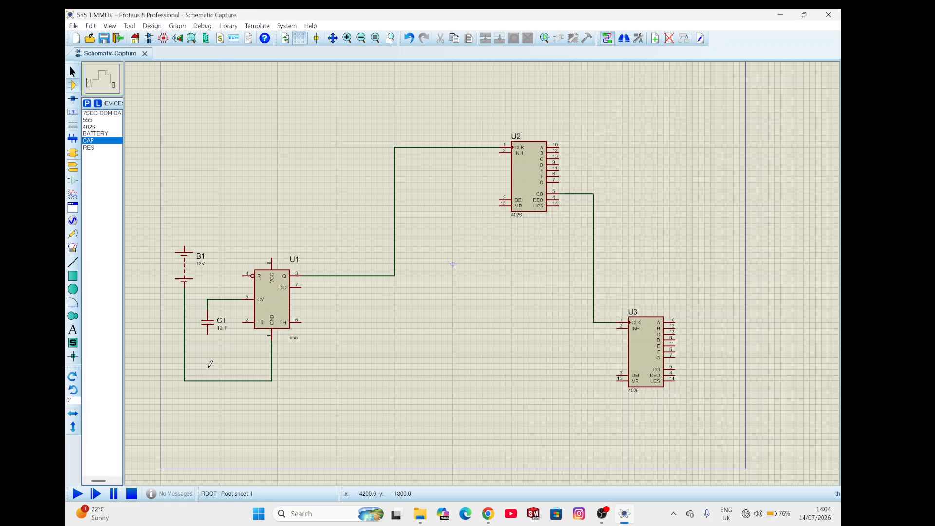
click(209, 332)
click(208, 380)
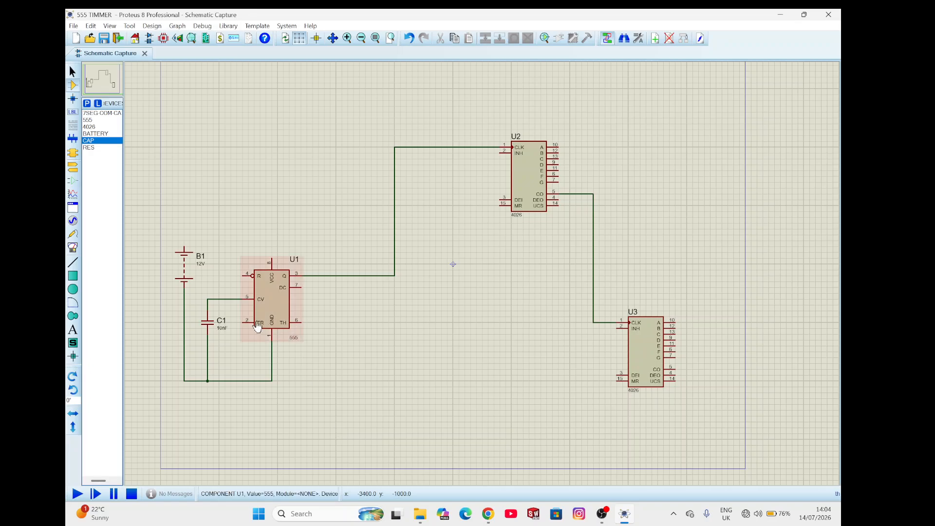
Place a second CAP capacitor below the 555 timer's TR pin, rotated anti-clockwise and nudged up and left, accepting its properties without edits
click(232, 358)
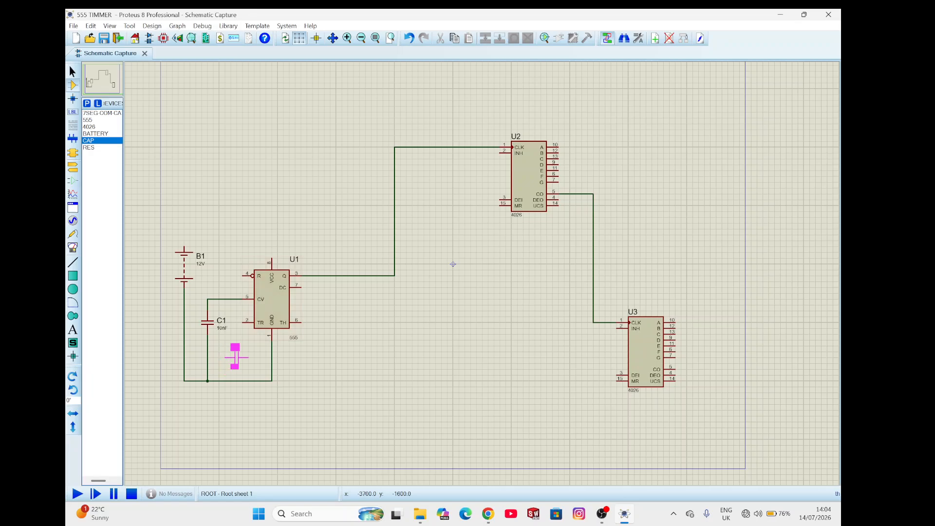
click(235, 358)
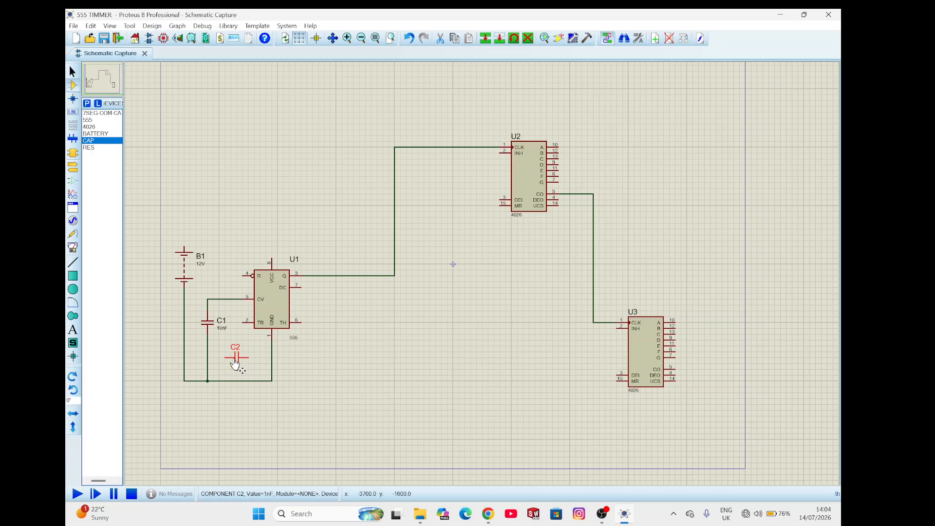
double_click(234, 360)
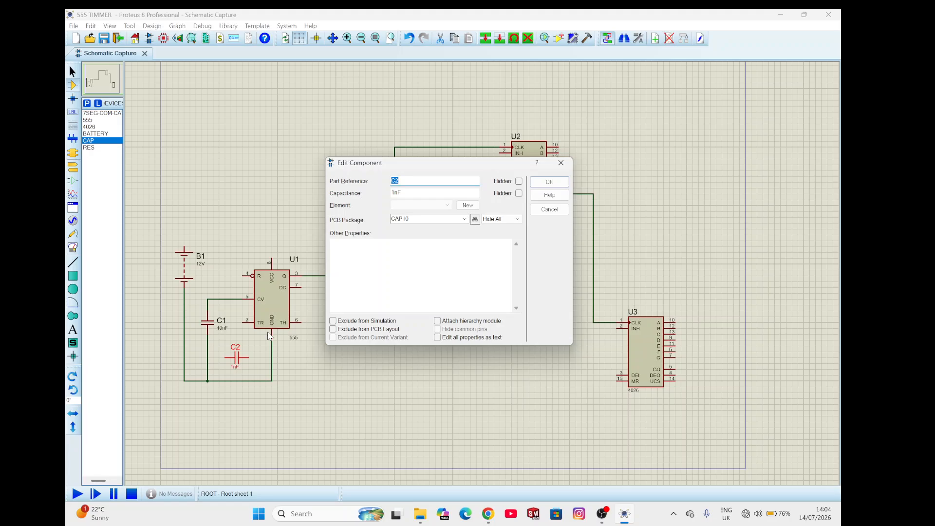
click(550, 181)
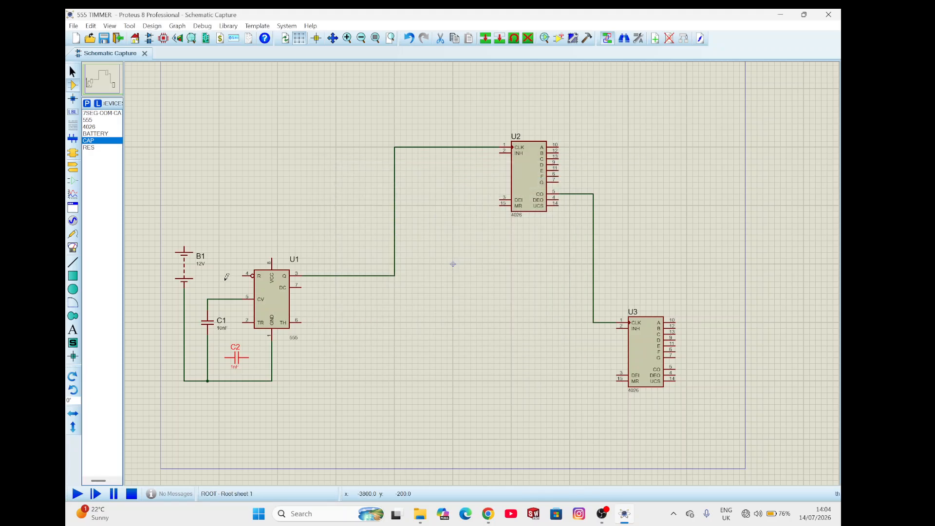
right_click(237, 354)
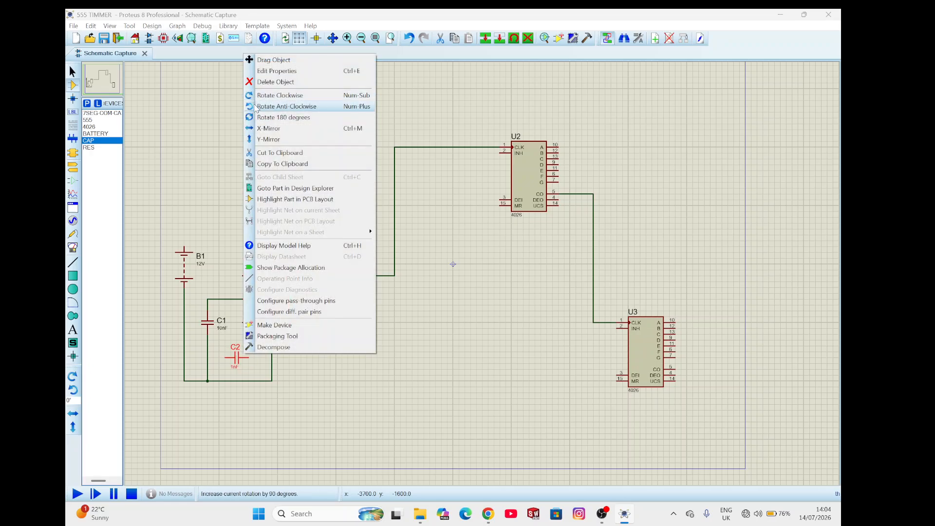
click(286, 107)
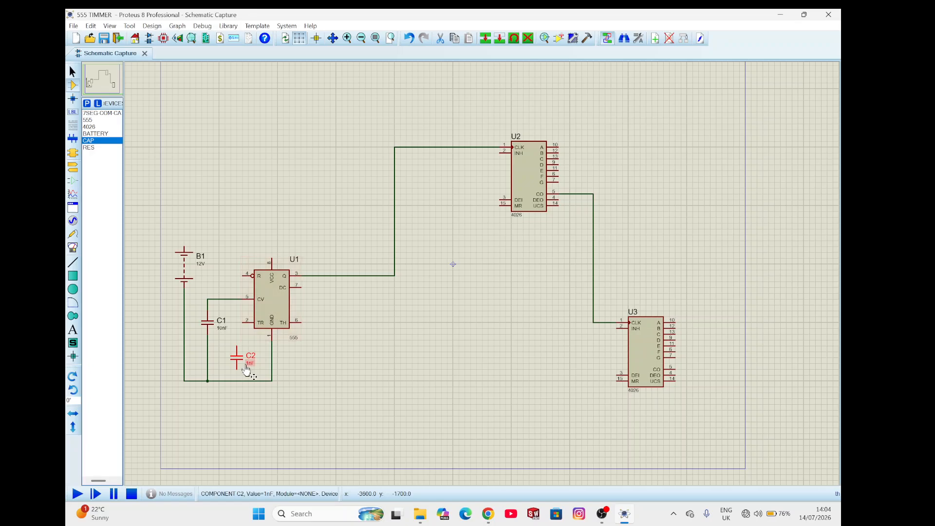
drag(238, 362, 232, 361)
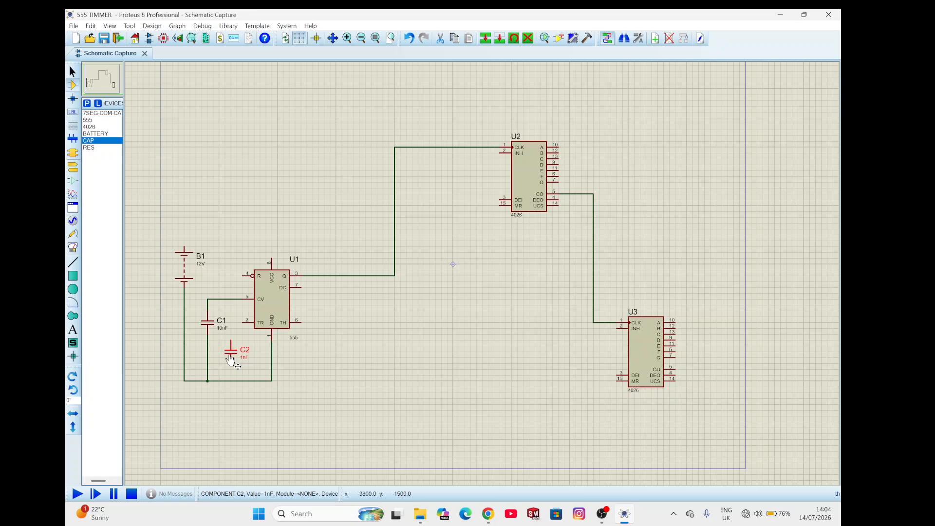
Wire capacitor C2 between the 555 timer's TR pin and the ground wire below
click(242, 322)
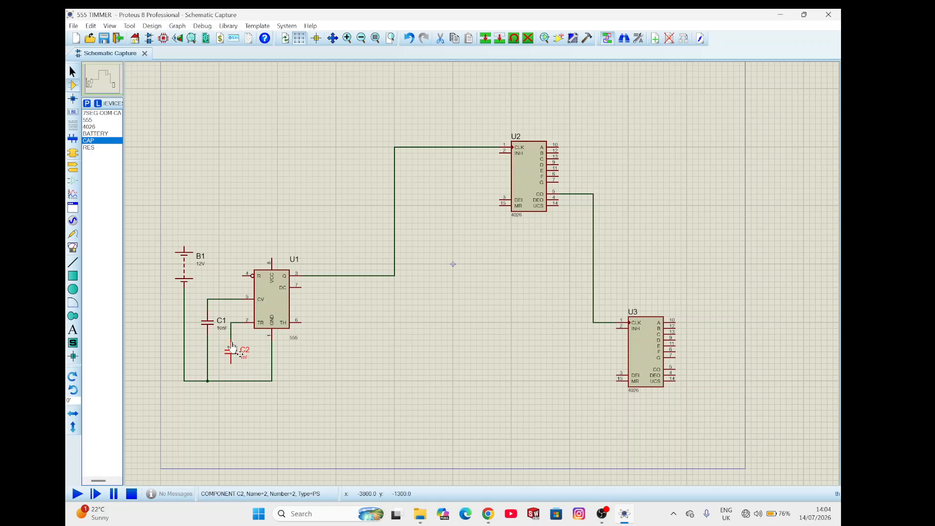
click(231, 339)
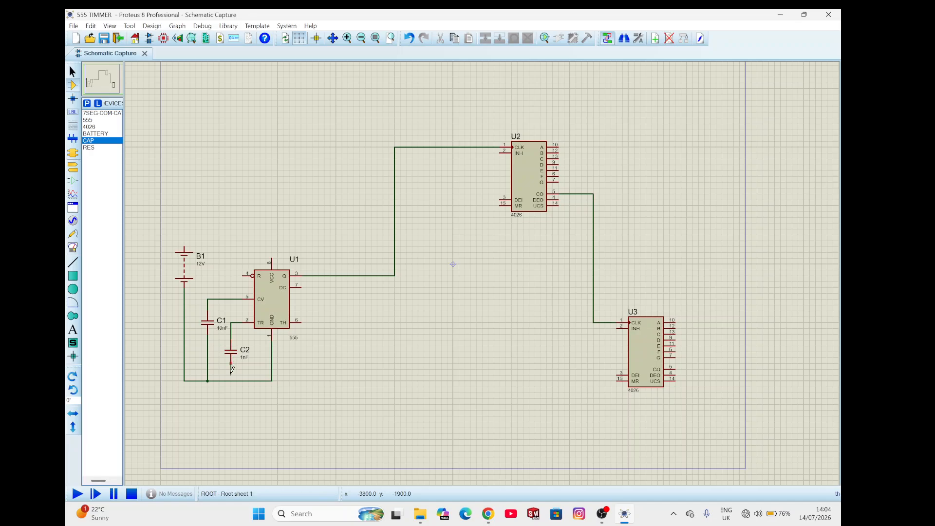
click(232, 364)
click(230, 380)
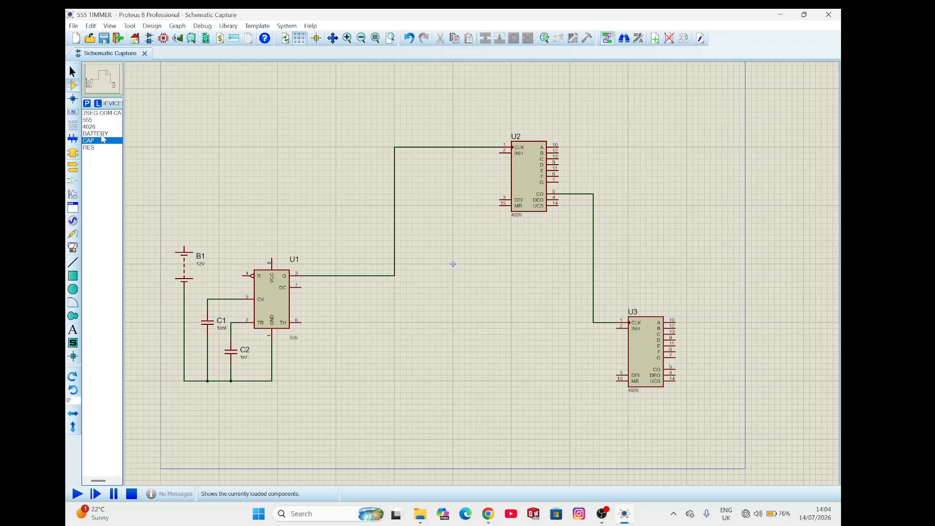
click(74, 153)
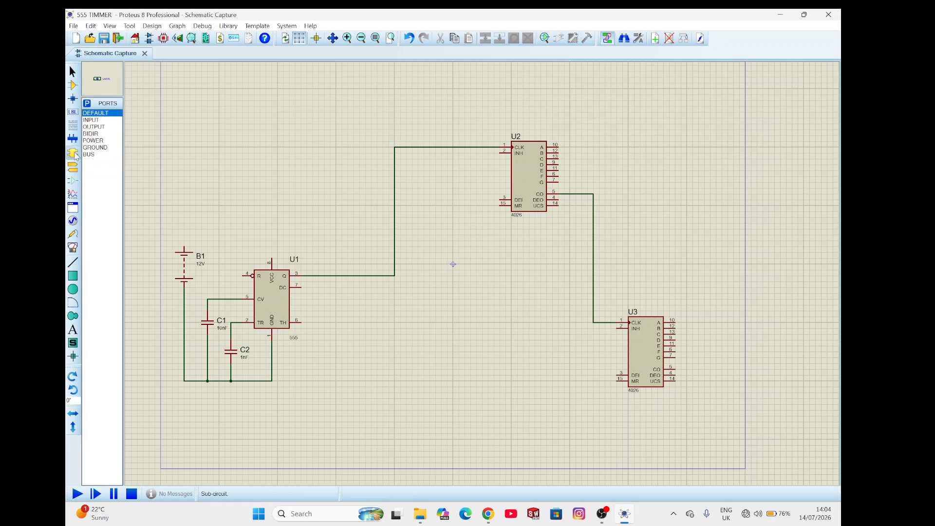
double_click(96, 148)
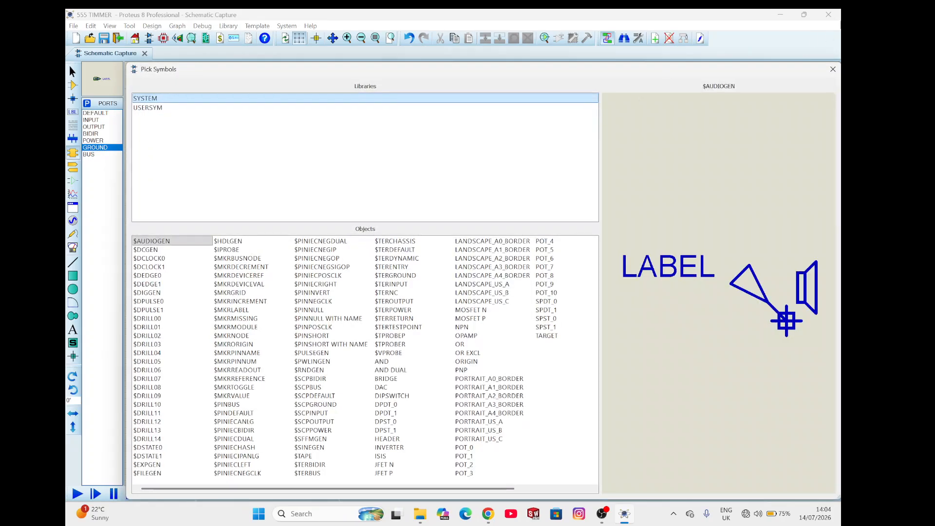
click(833, 69)
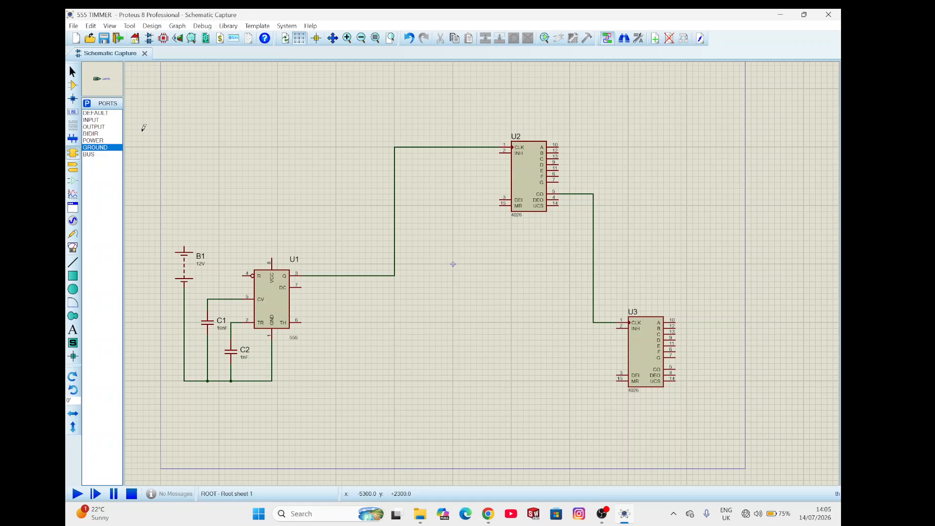
Place a GROUND terminal below capacitor C2 and wire it to the ground wire above it
click(72, 167)
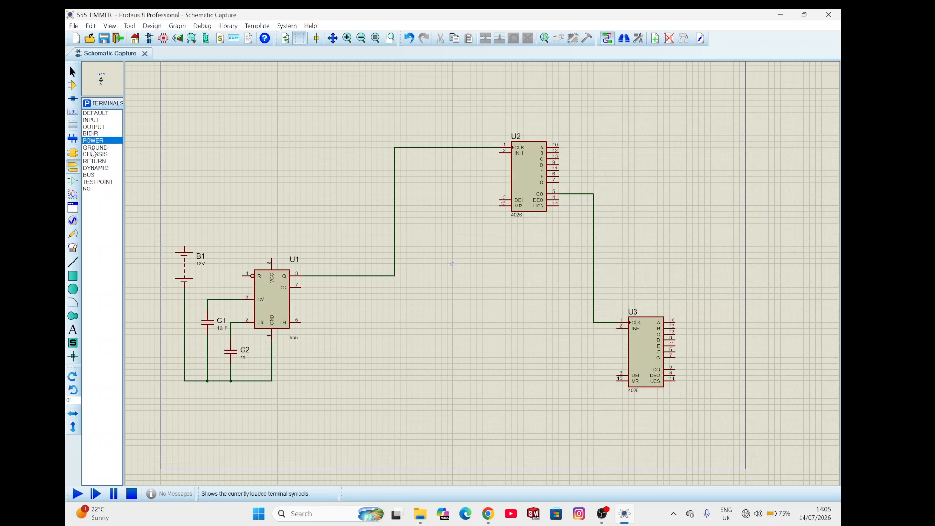
click(95, 148)
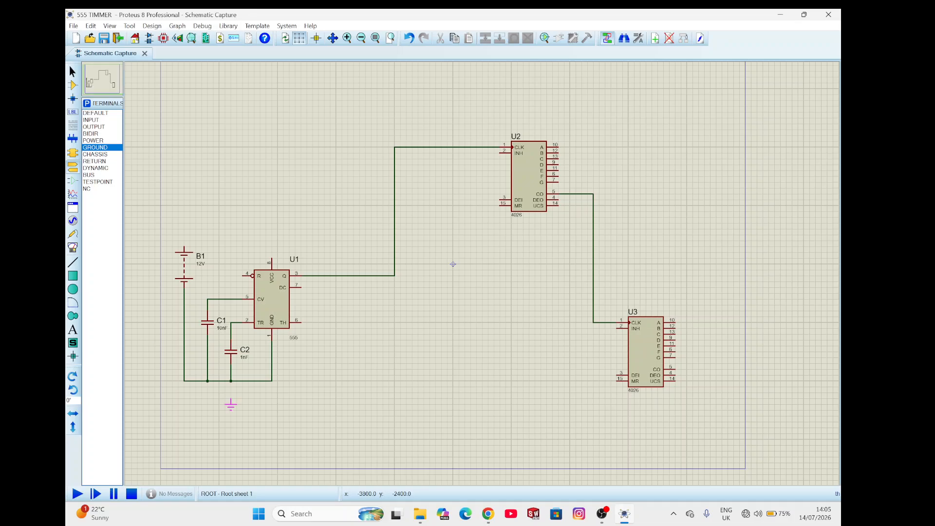
click(231, 405)
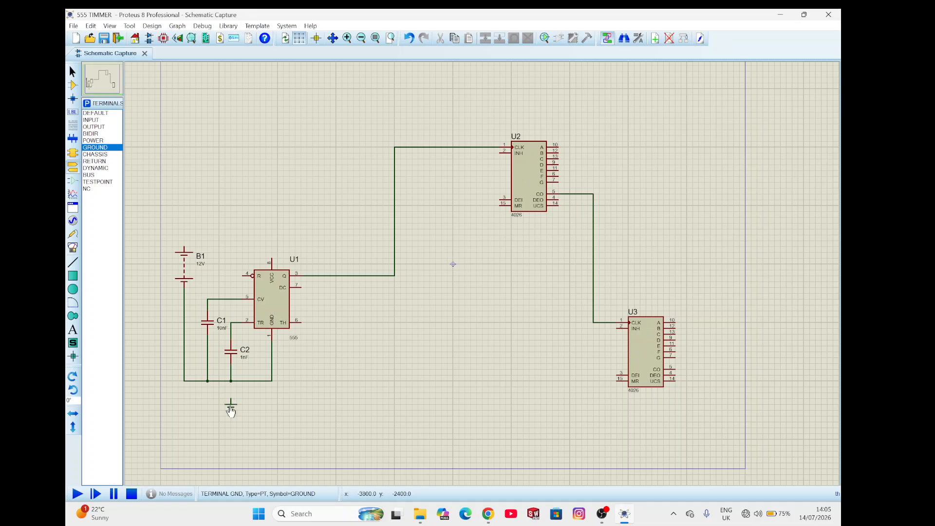
click(232, 381)
click(231, 396)
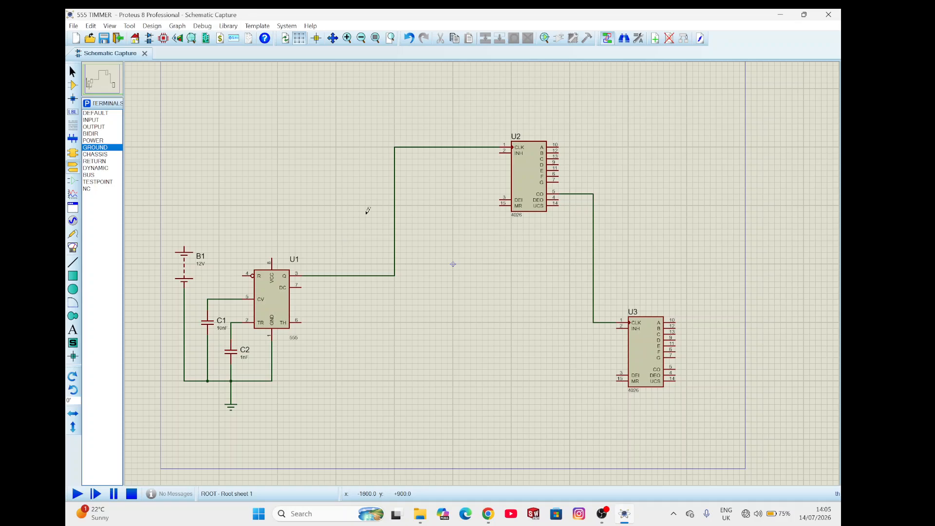
Wire the 555 timer's VCC pin to the upper terminal of battery B1, routing the wire above both parts
click(271, 308)
scroll(335, 178, up, 6)
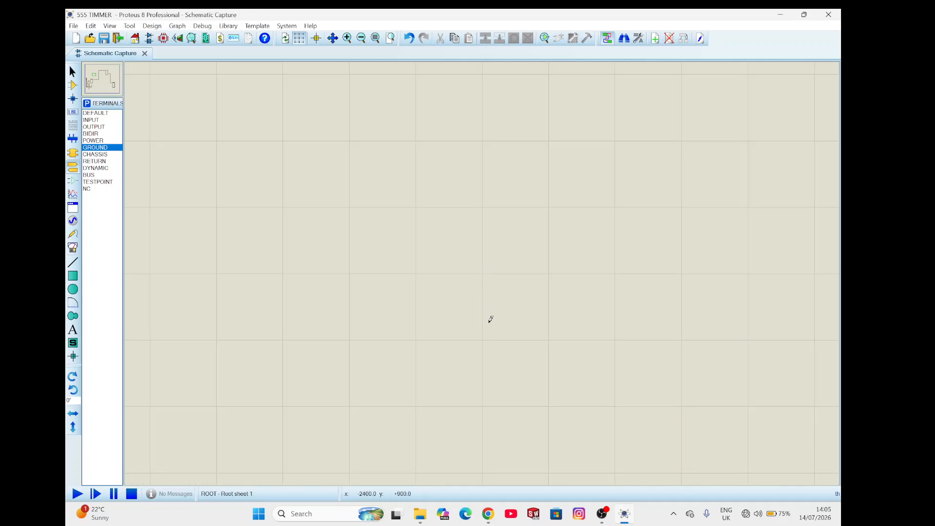
click(104, 84)
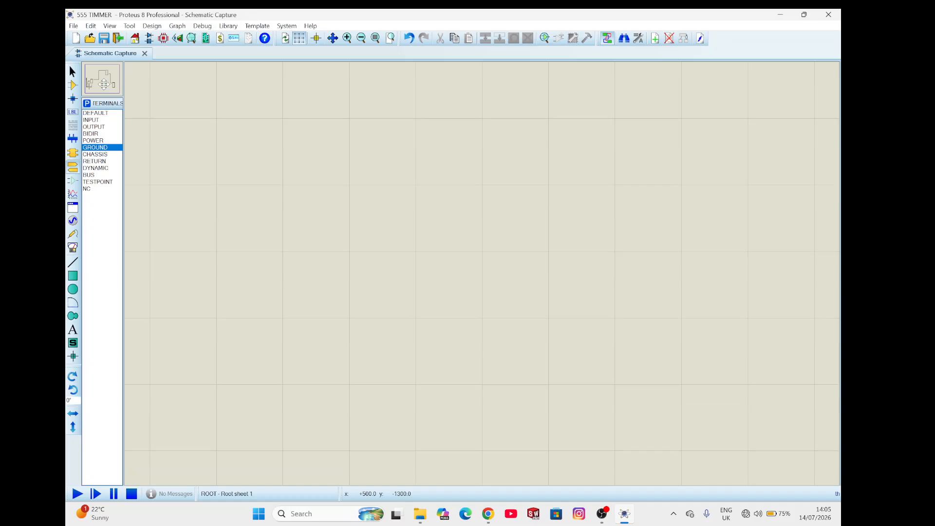
scroll(104, 84, down, 1)
scroll(104, 84, down, 8)
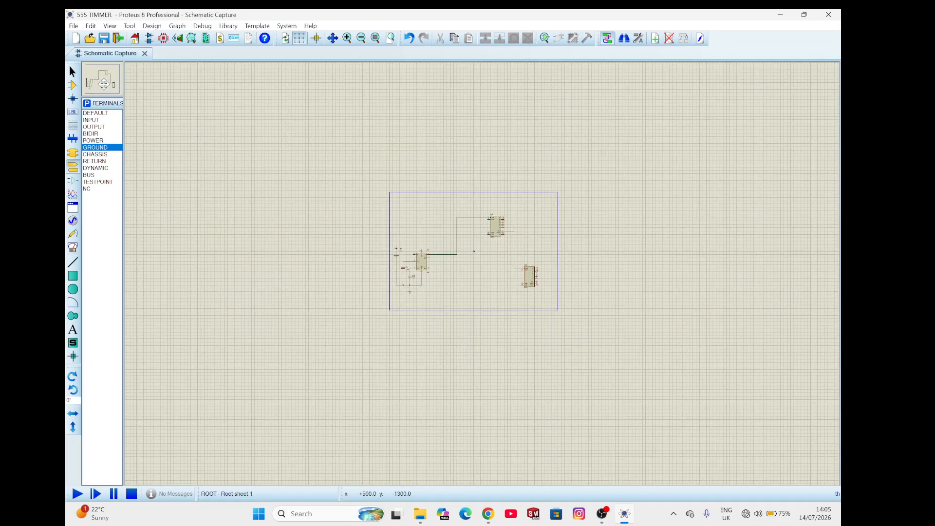
scroll(104, 84, up, 3)
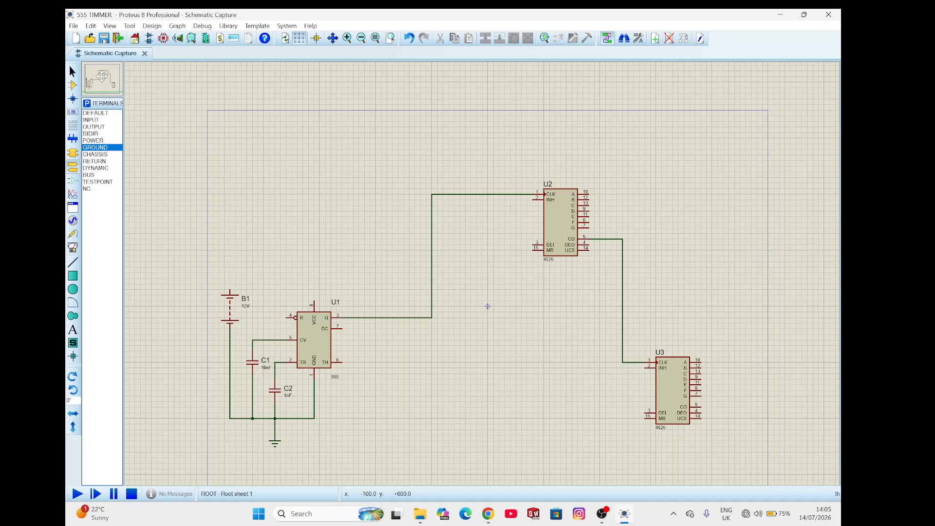
click(102, 76)
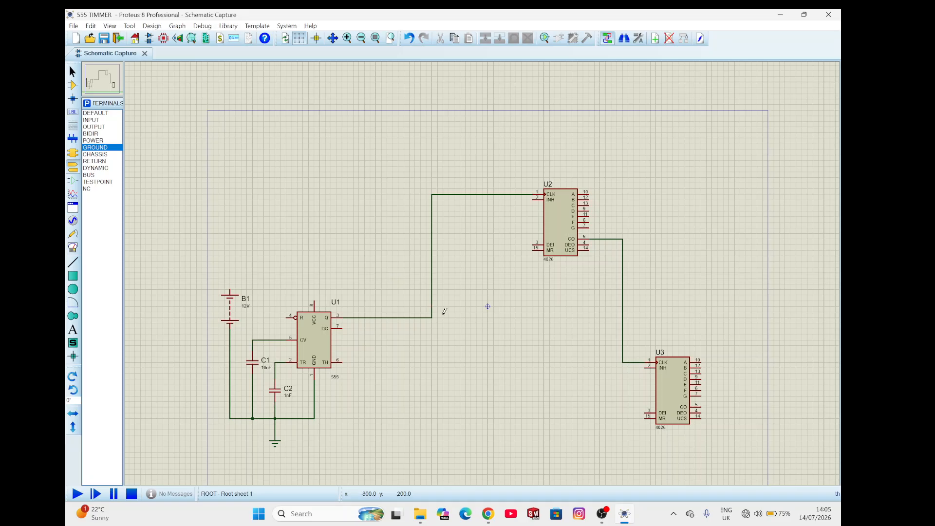
click(316, 298)
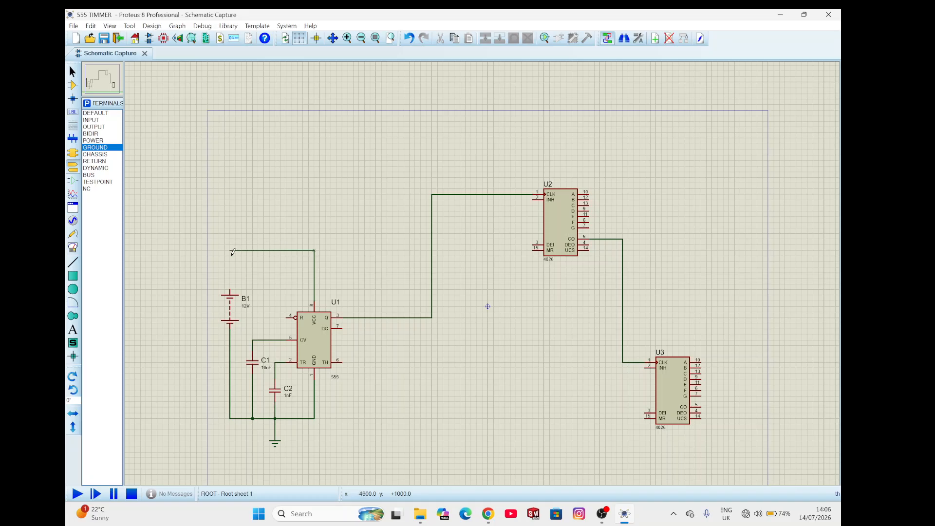
click(230, 290)
Wire the 555 timer's R pin up to the supply wire between the battery and VCC
click(286, 316)
click(264, 250)
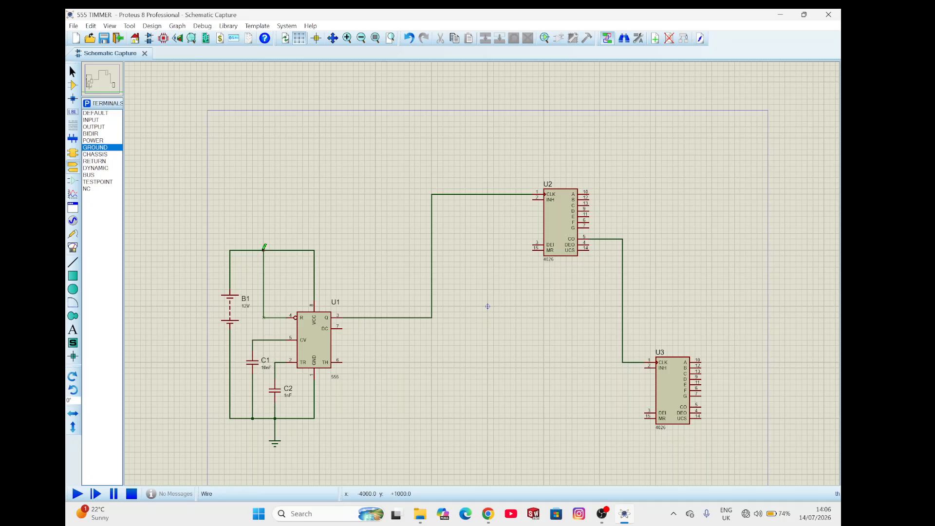
click(264, 250)
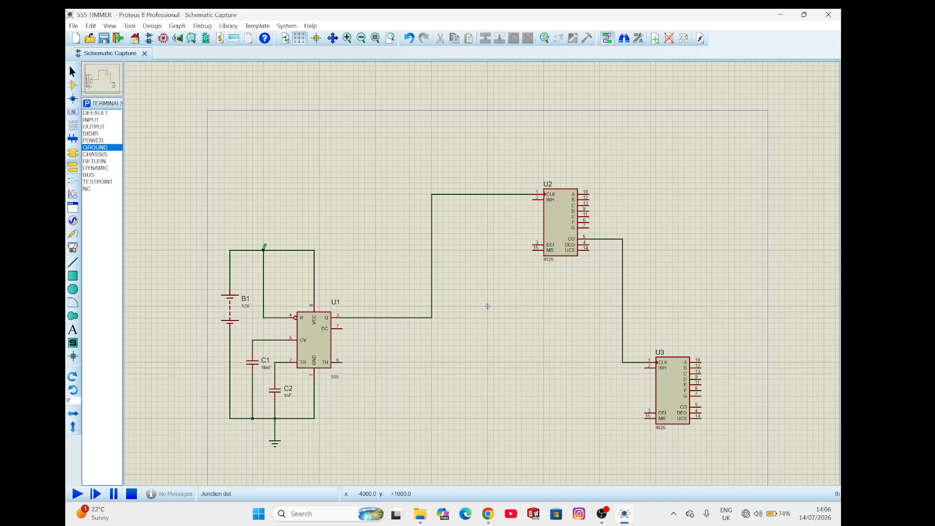
Place a POWER terminal above the supply wire and wire it to the junction leading to the 555 timer's R pin
click(90, 134)
click(93, 141)
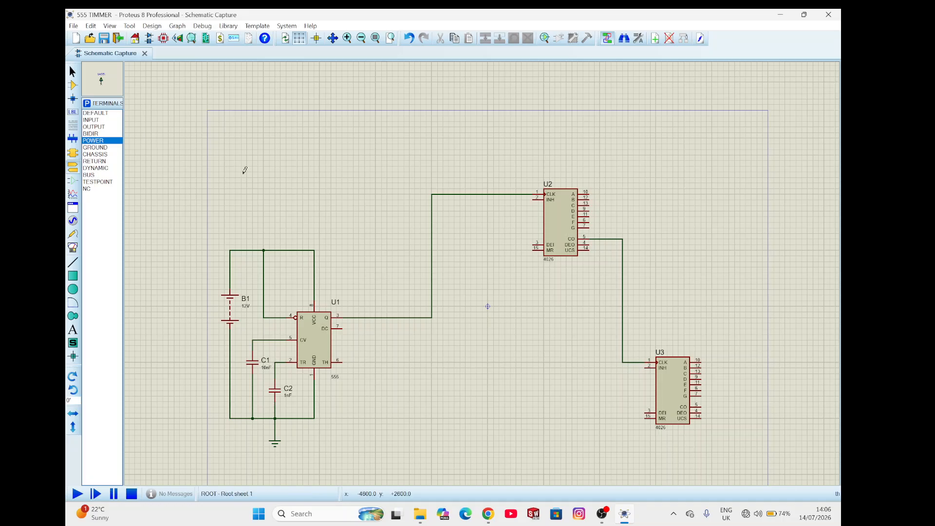
click(263, 229)
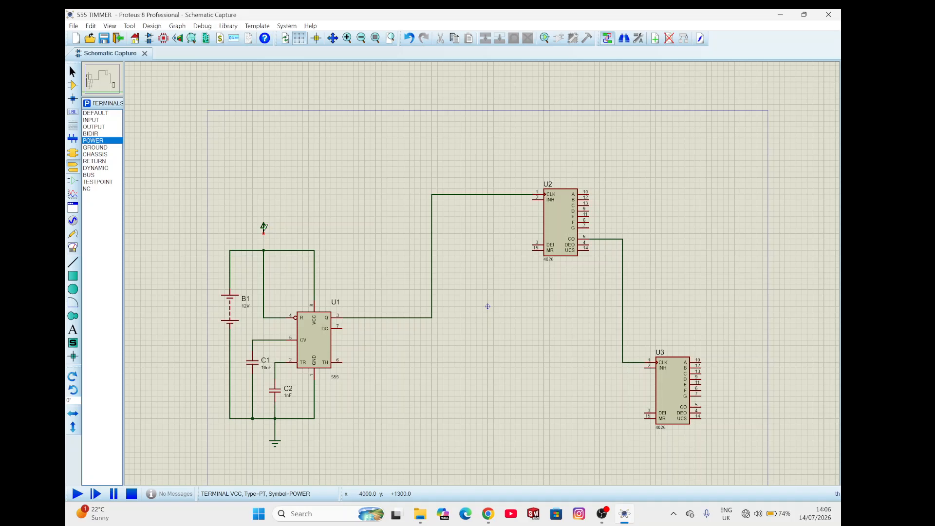
click(263, 229)
click(264, 251)
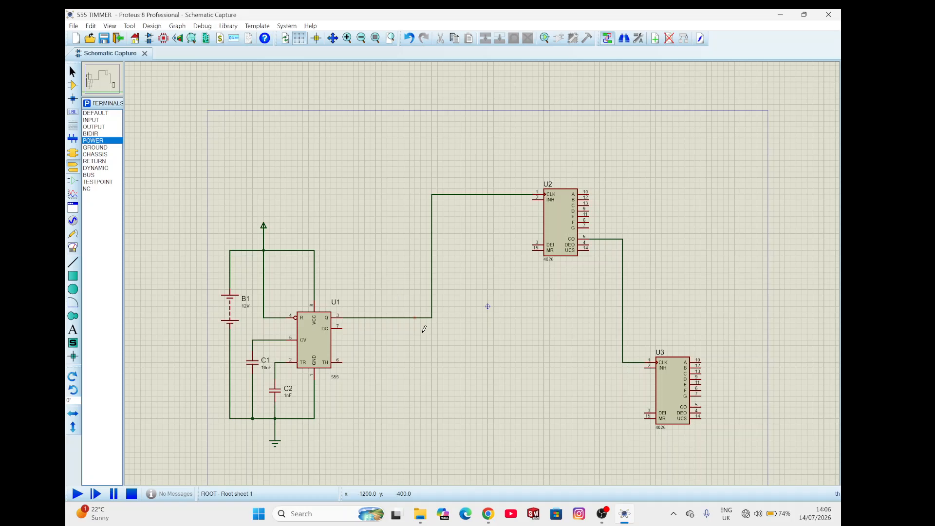
Place a RES resistor to the upper right of the 555 timer, rotate it anti-clockwise and move it slightly down
click(74, 86)
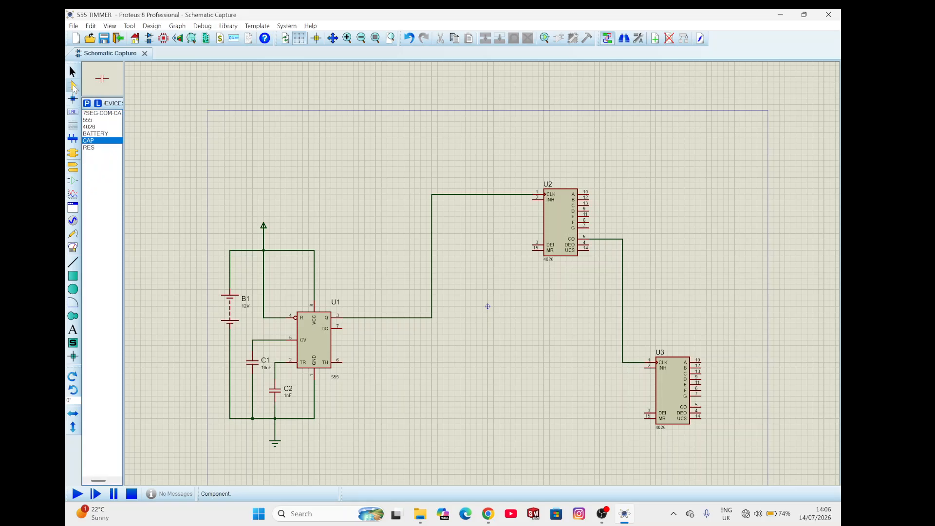
click(93, 147)
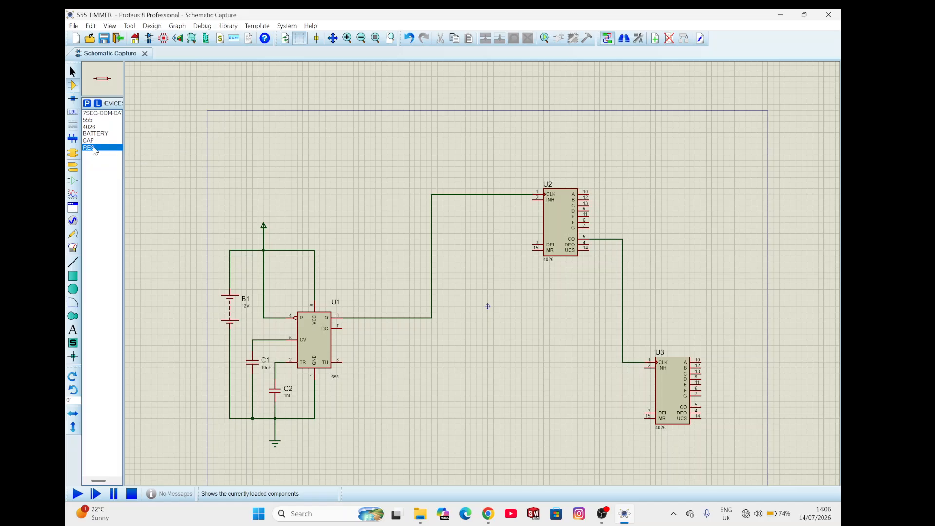
click(374, 253)
click(375, 258)
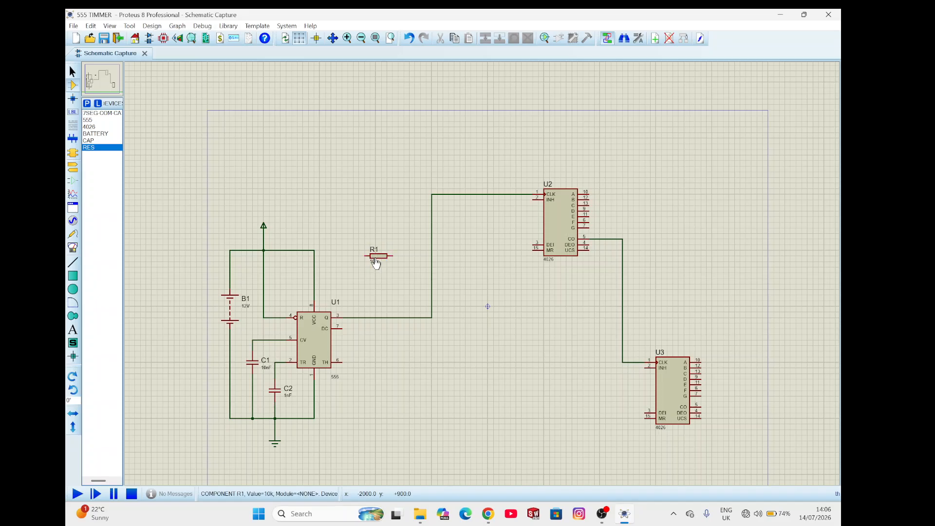
click(376, 263)
right_click(378, 261)
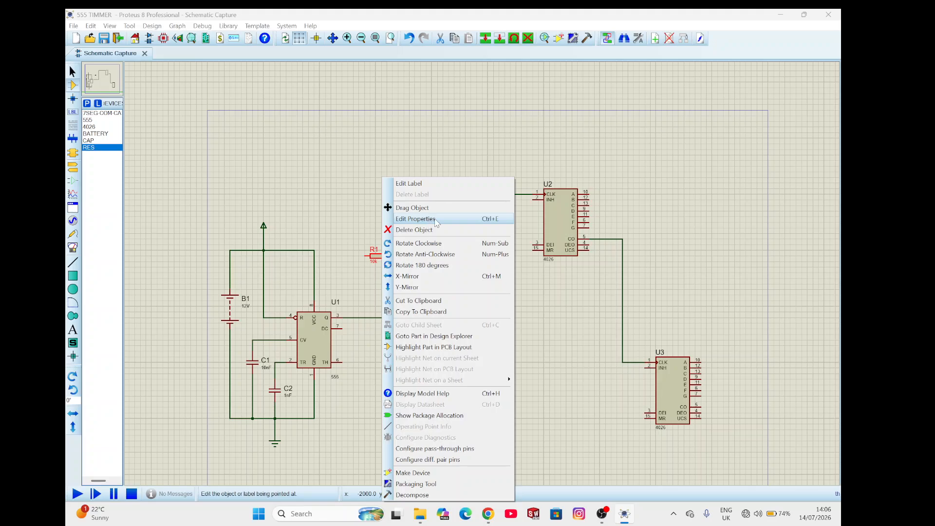
click(427, 254)
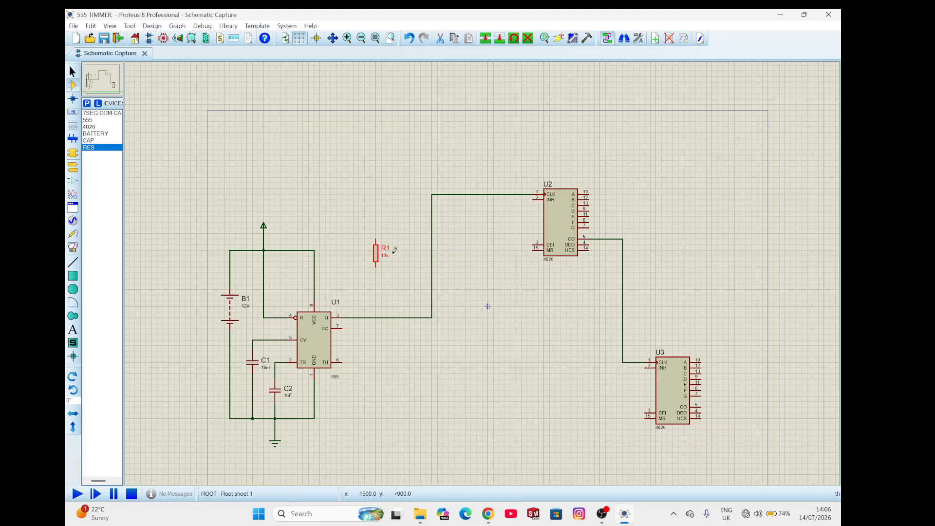
drag(375, 262, 376, 279)
double_click(375, 270)
click(415, 257)
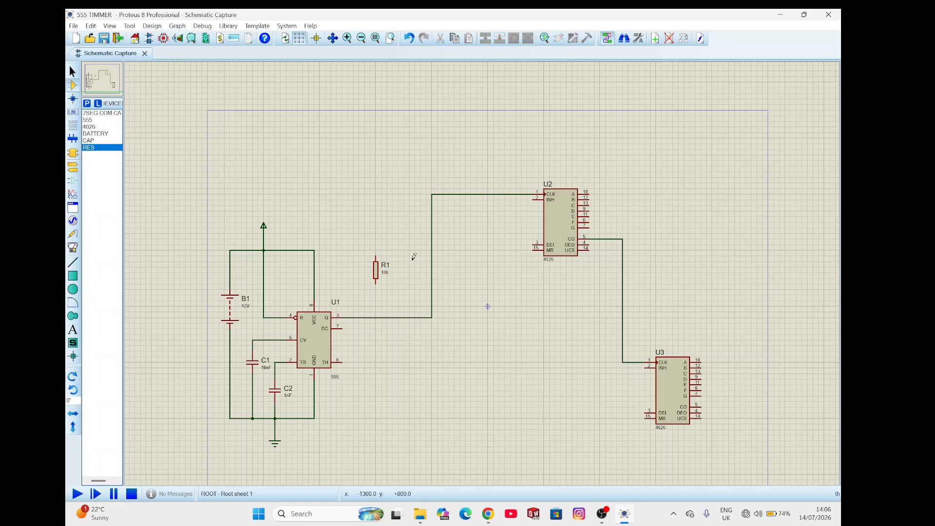
Place a second RES resistor directly below R1, rotate it anti-clockwise and move it below the 555 timer's output wire
click(377, 337)
click(378, 337)
right_click(377, 339)
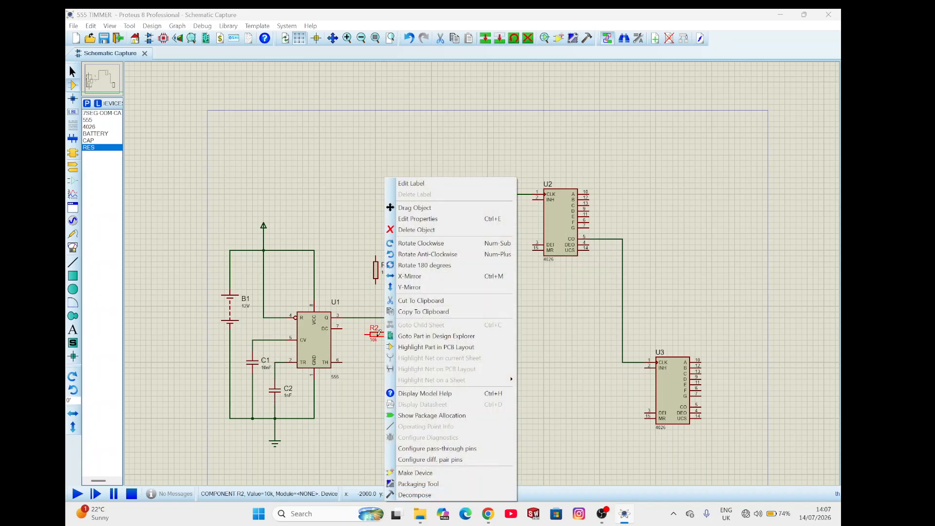
click(408, 255)
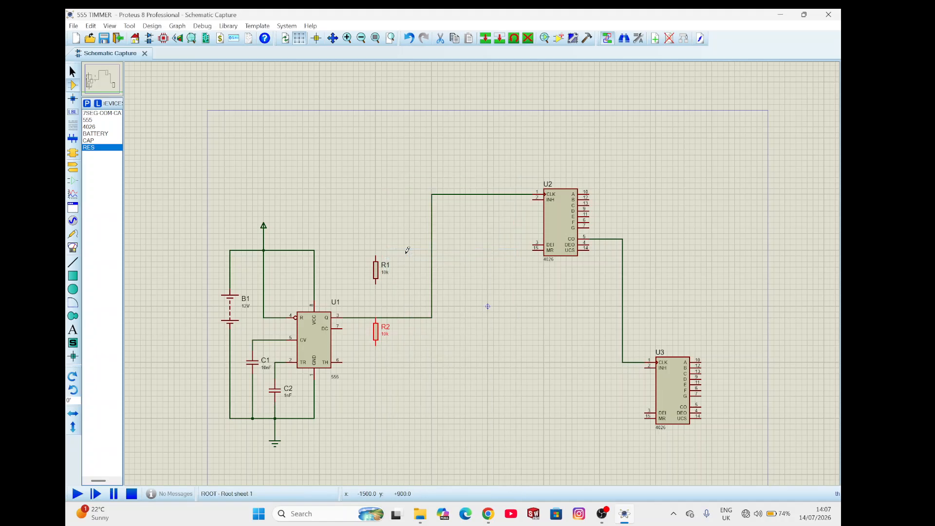
drag(378, 337, 378, 349)
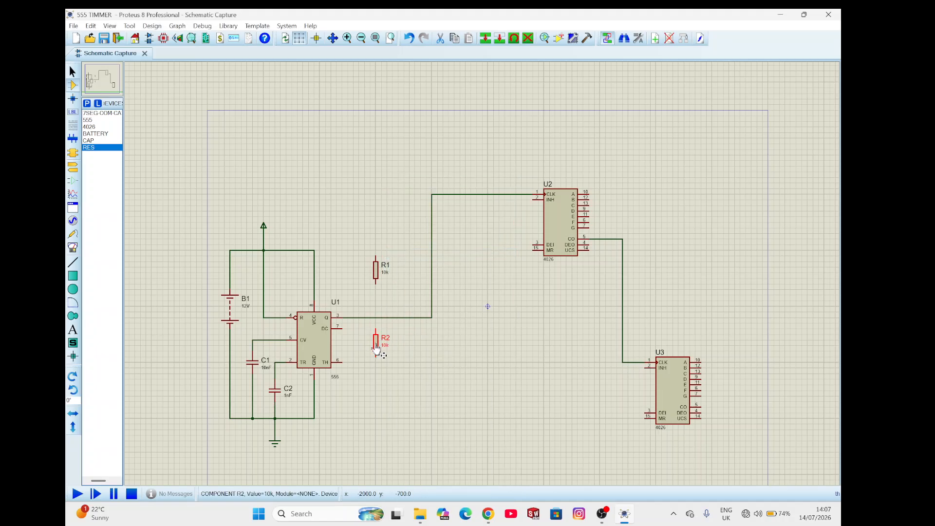
click(431, 380)
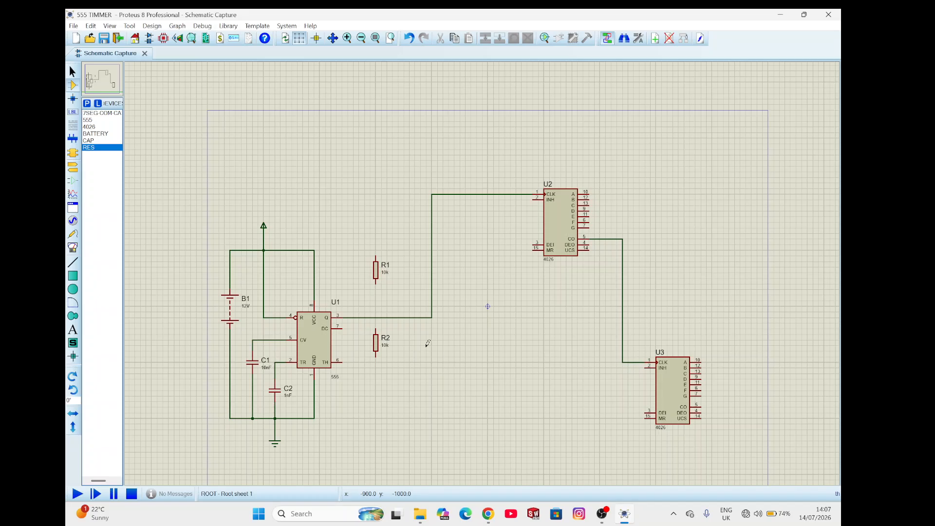
Wire the supply line above the 555 timer to R1's upper end, and R1's lower end to R2's upper end
click(315, 248)
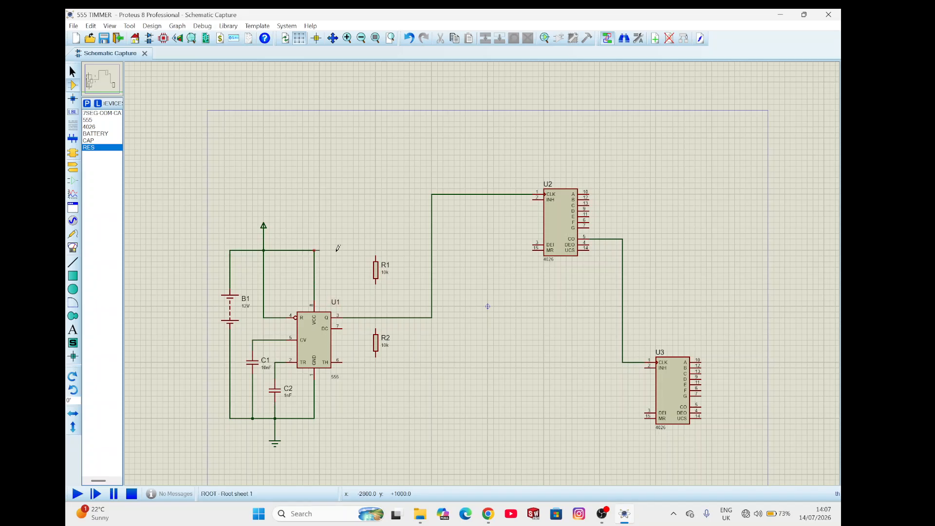
click(376, 250)
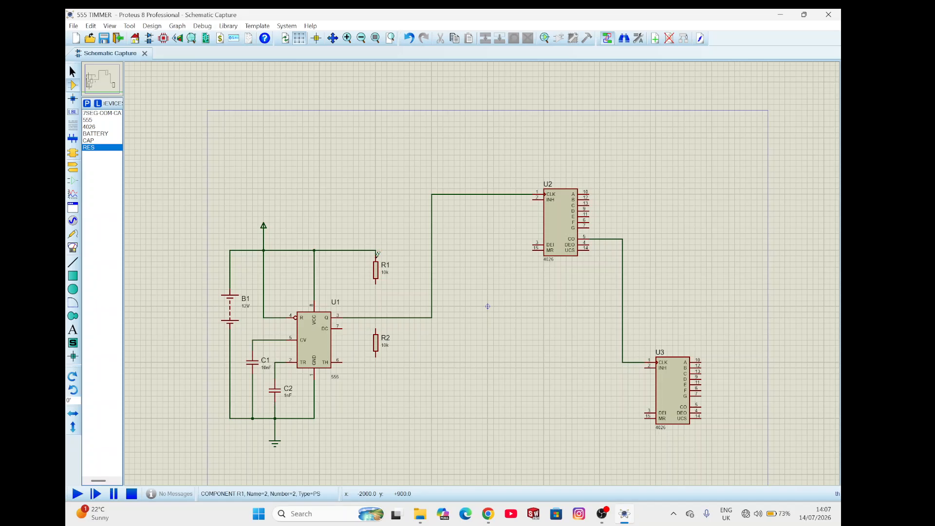
click(376, 281)
click(379, 326)
Wire the 555 timer's DC pin to the junction of R1 and R2, and its TH pin to R2's lower end
click(377, 328)
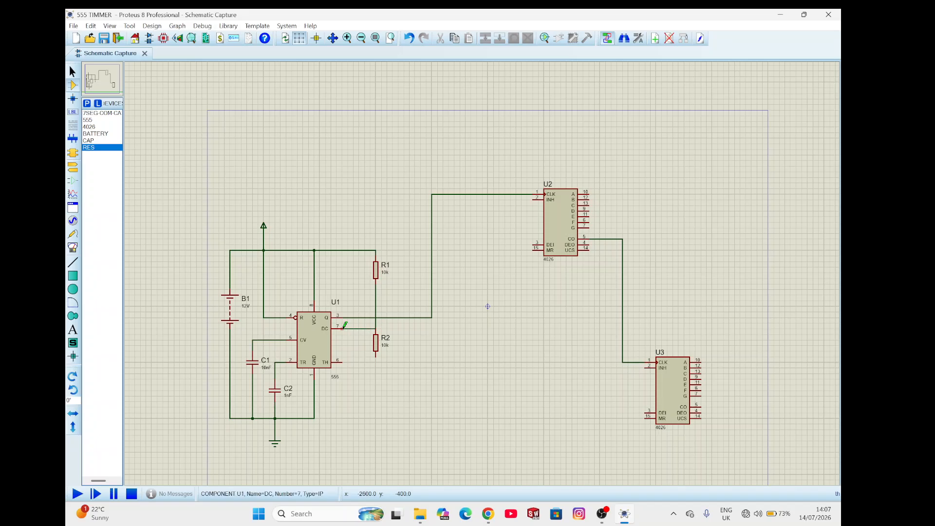
click(344, 328)
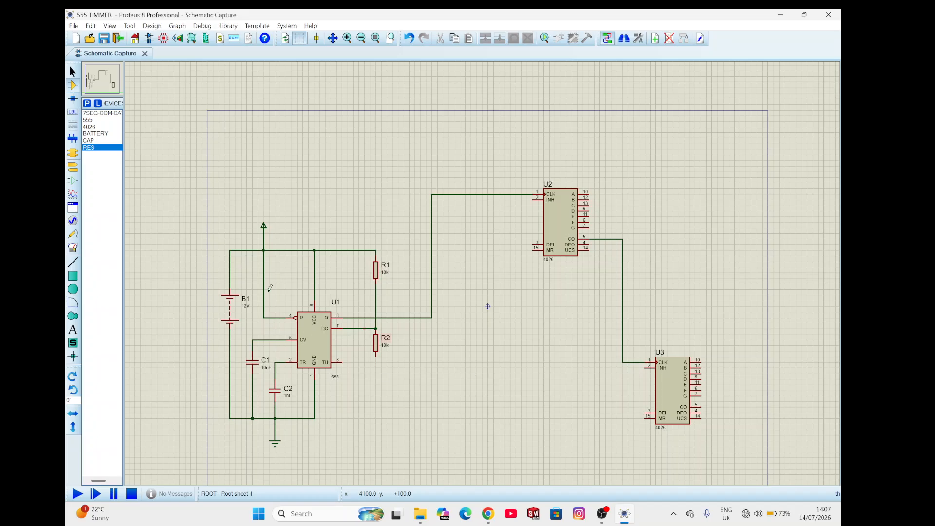
click(376, 361)
click(343, 362)
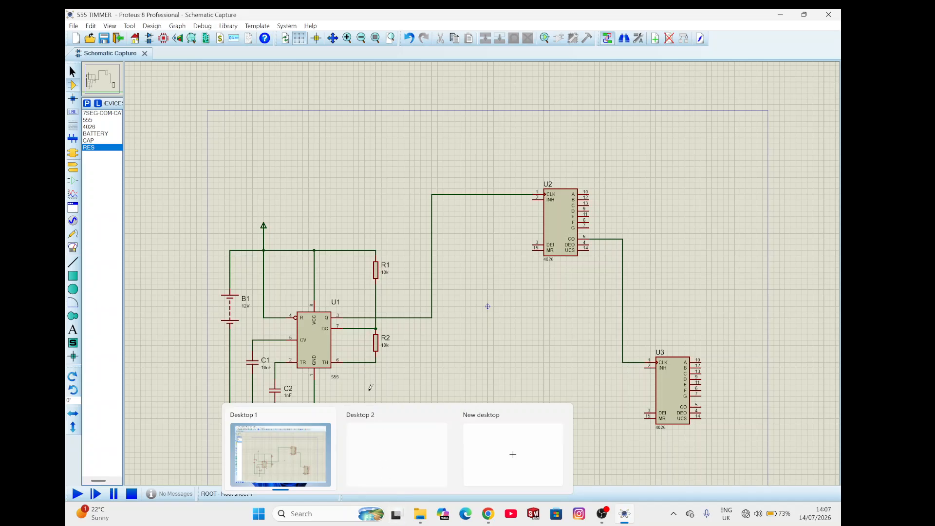
Move C2's labels to the capacitor's left side and wire the line between TR and C2 to the 555 timer's TH line
click(287, 361)
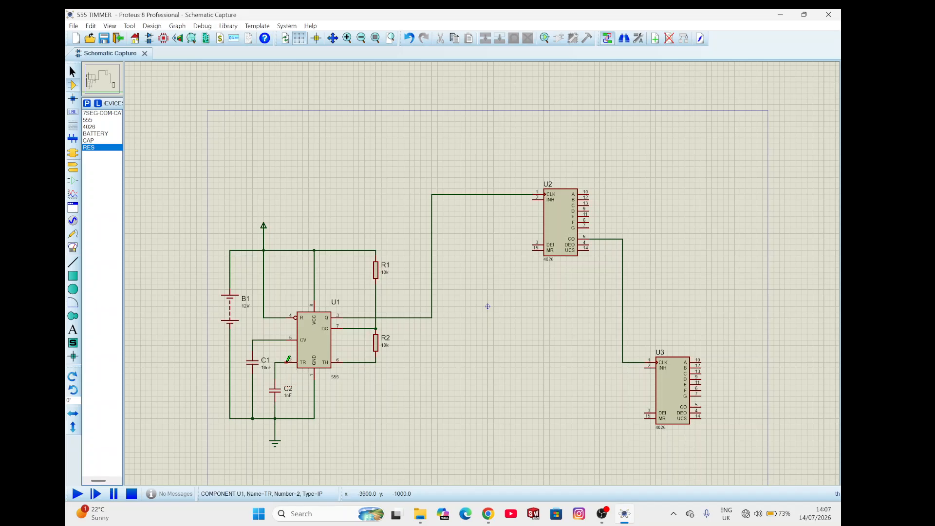
click(276, 376)
click(289, 397)
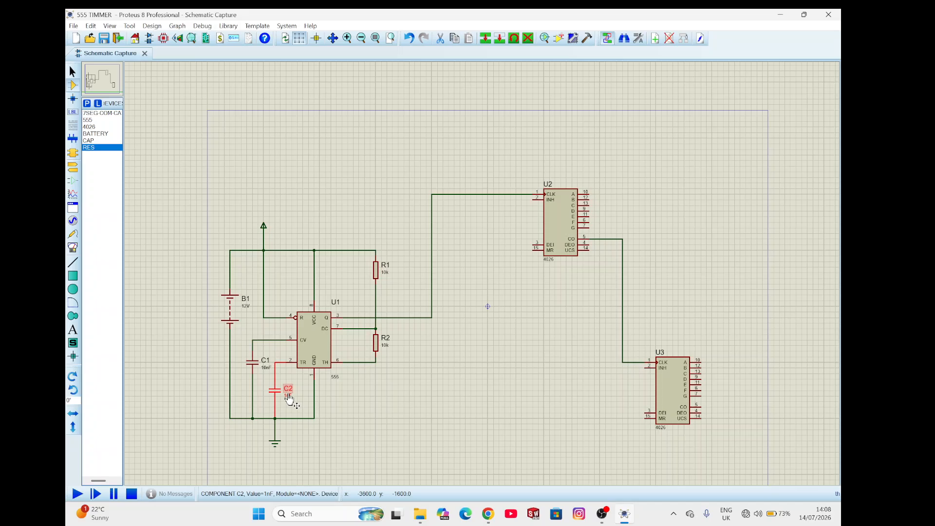
drag(289, 397, 267, 391)
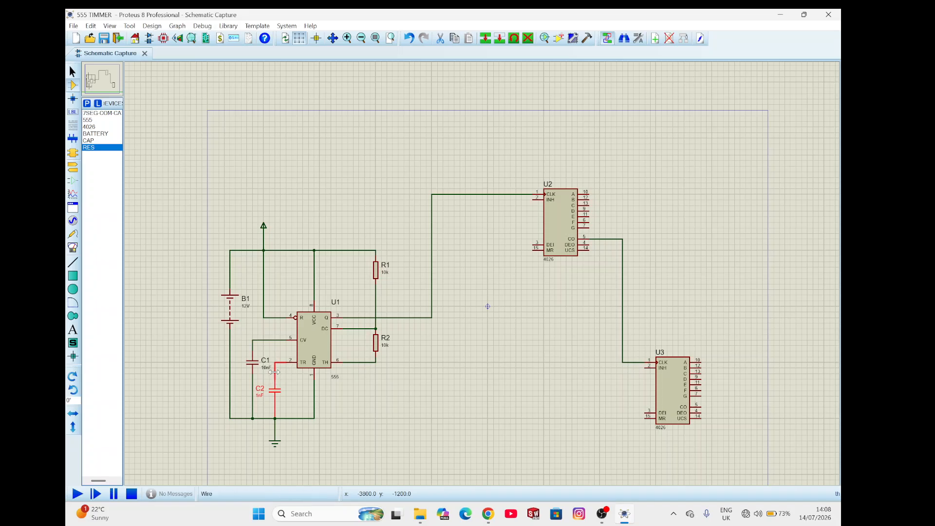
click(303, 379)
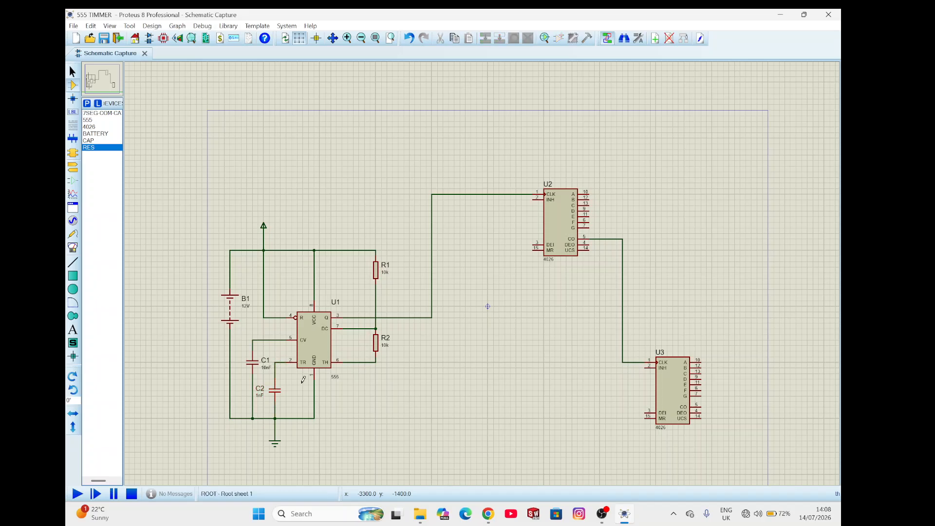
click(277, 376)
click(360, 362)
Wire U2's MR pin to its INH pin and attach a ground terminal below that connection
click(534, 249)
click(534, 200)
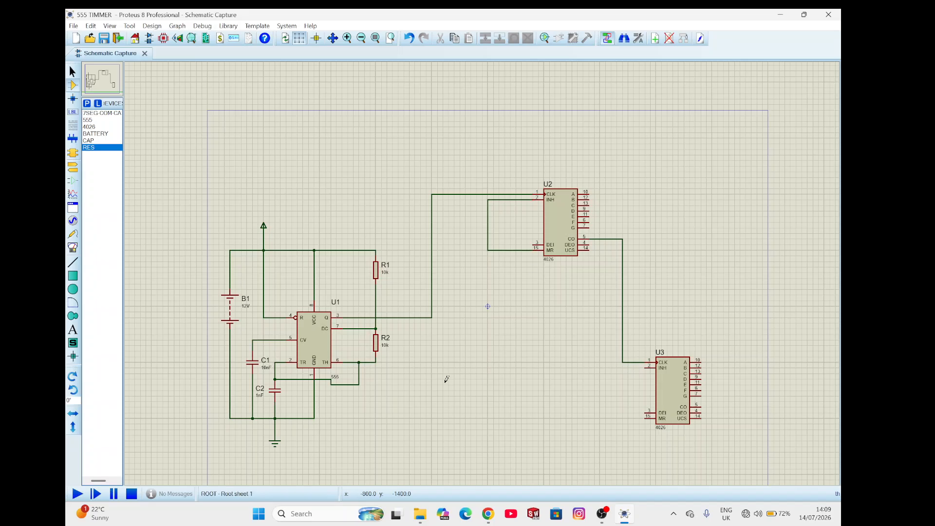
click(74, 167)
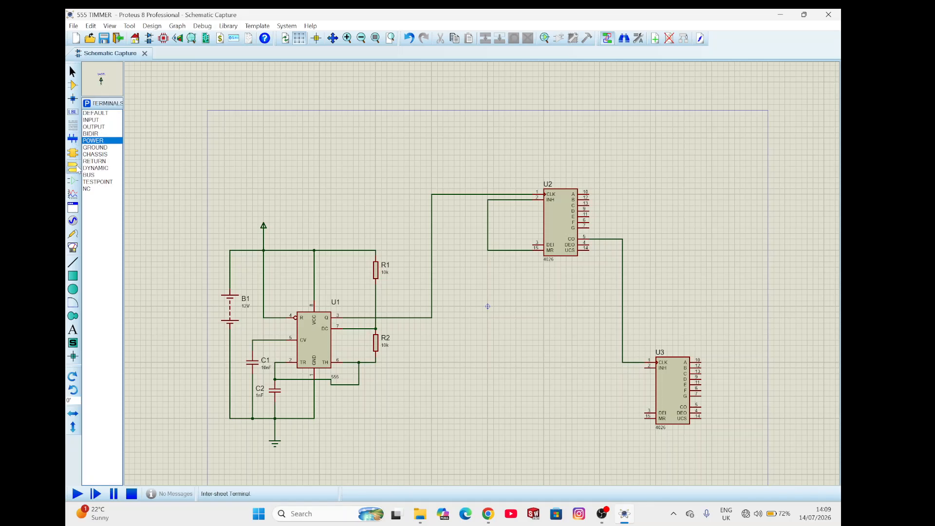
click(100, 147)
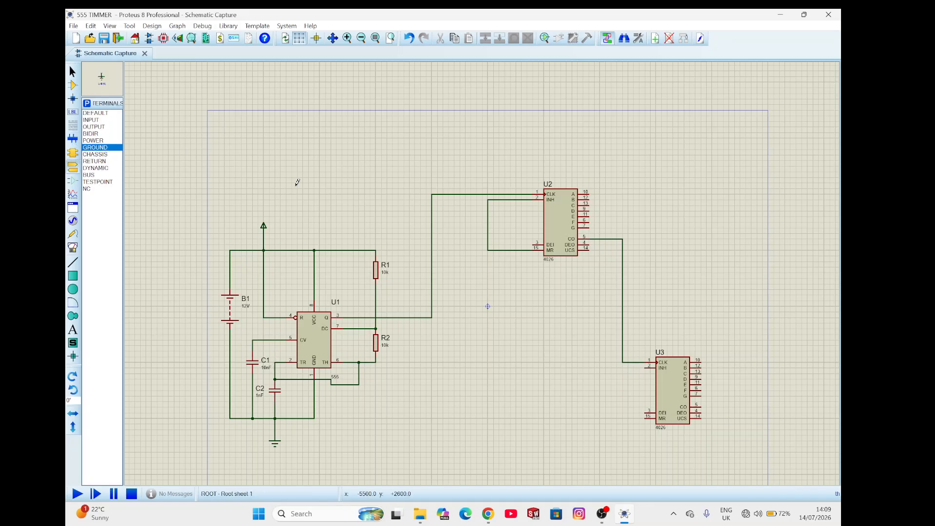
click(488, 272)
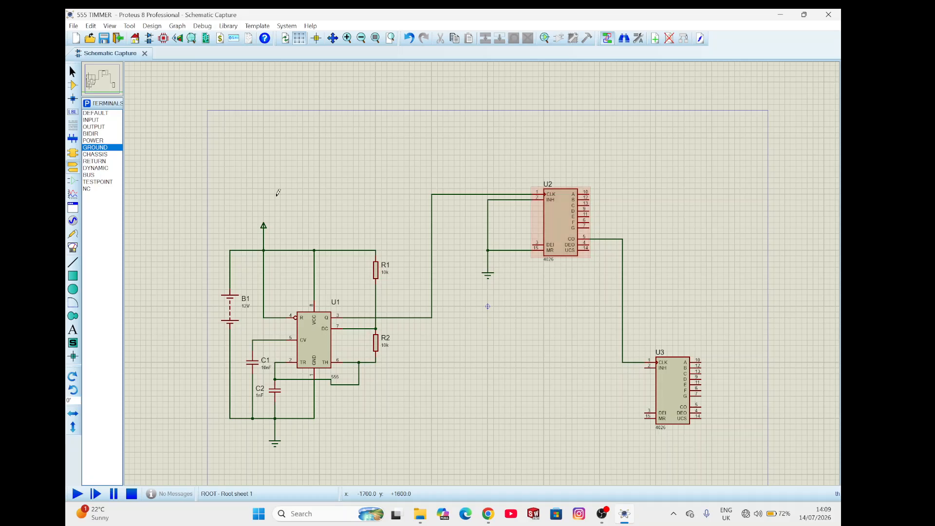
Place a power terminal to the left of U2 and wire it to U2's DEI pin
click(96, 141)
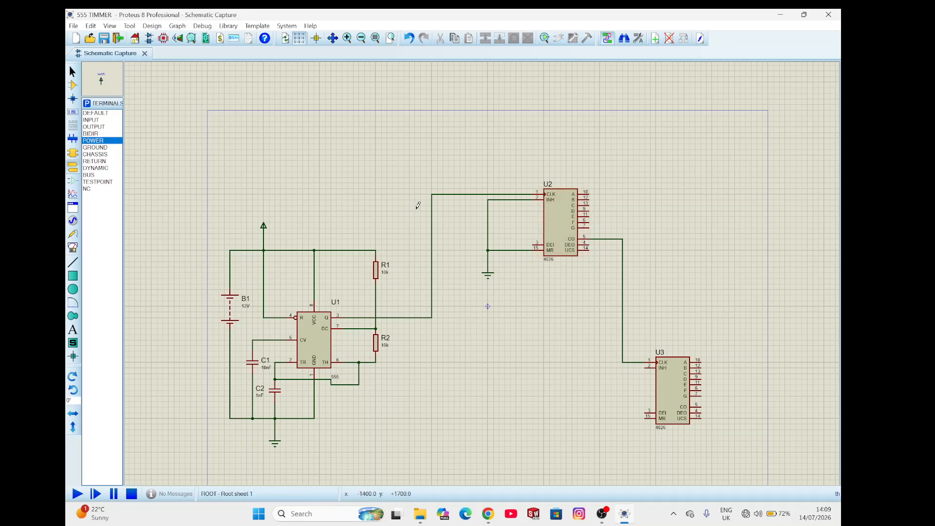
click(511, 216)
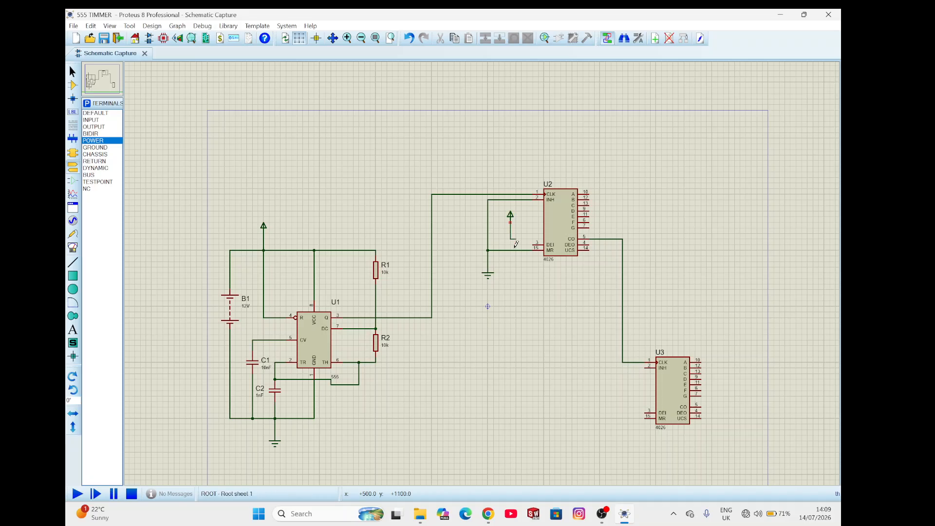
click(510, 220)
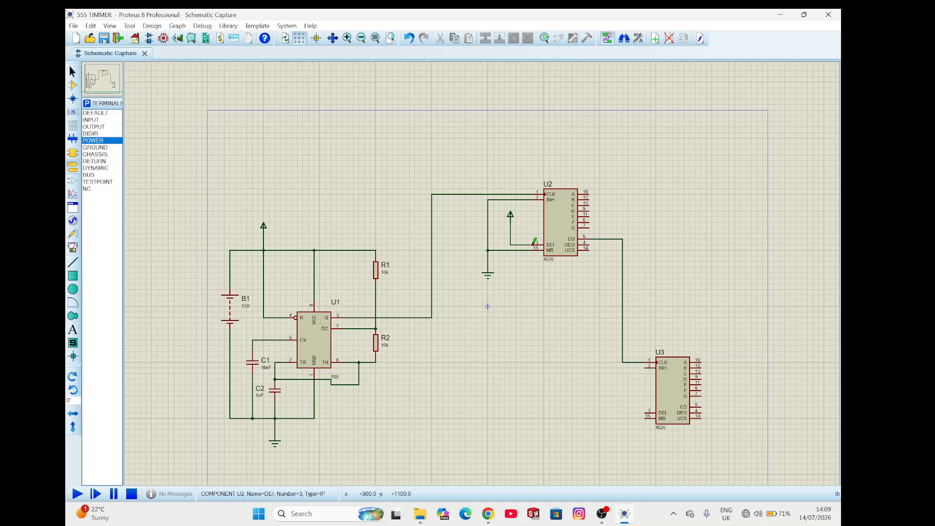
click(534, 242)
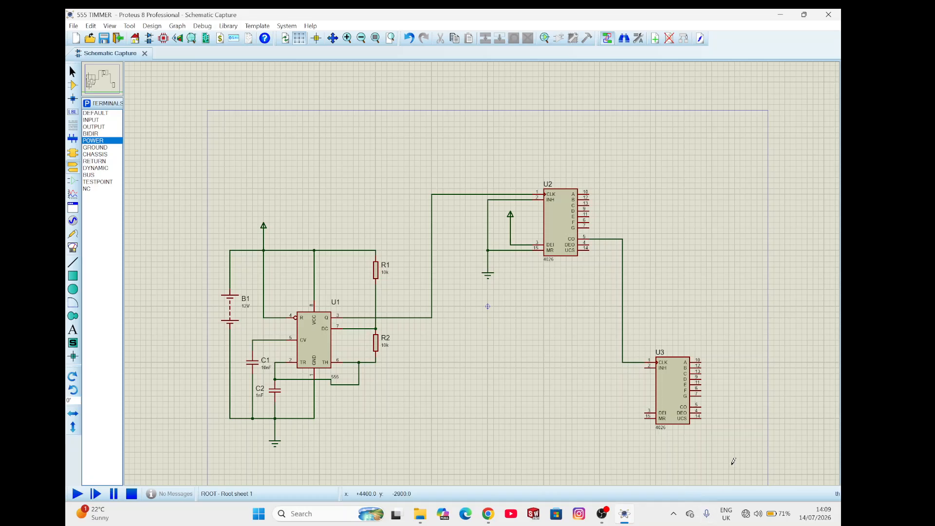
Wire U3's INH pin to its MR pin and connect a ground terminal placed below that wire
click(646, 365)
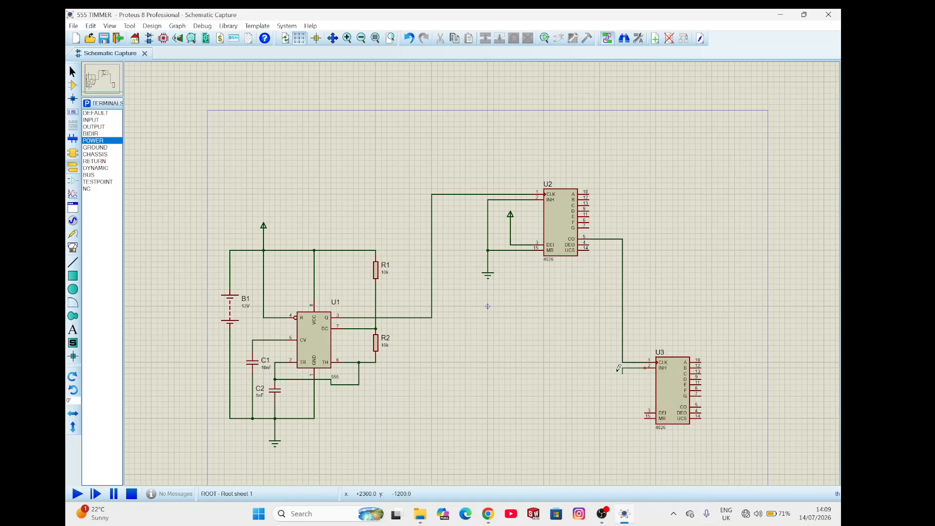
click(647, 417)
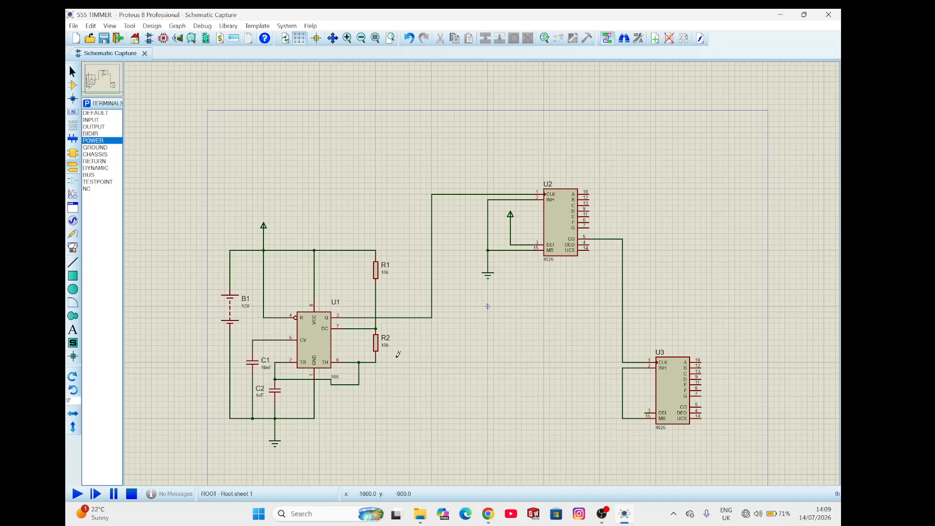
click(95, 147)
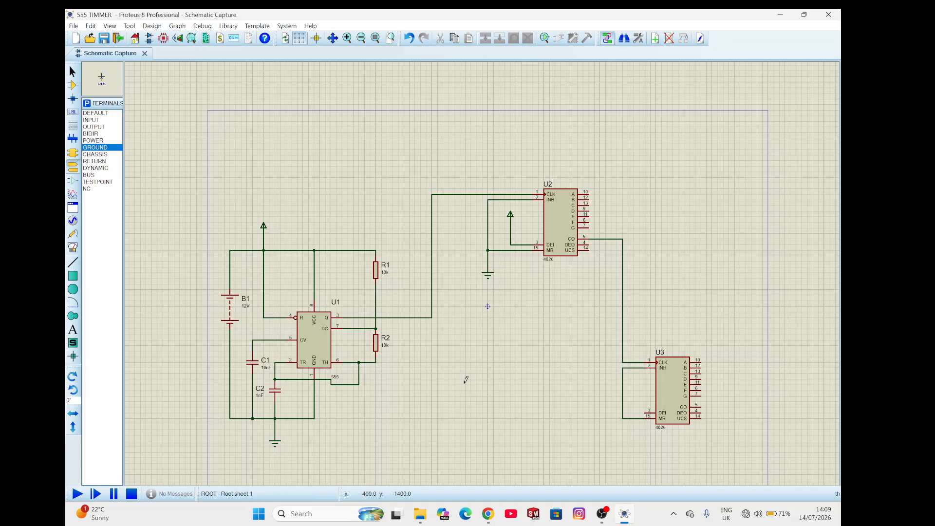
click(622, 441)
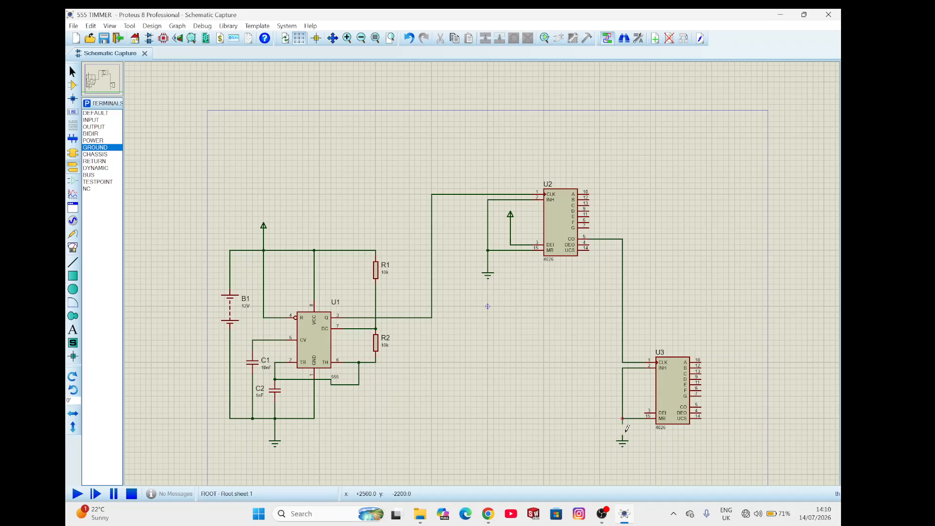
click(625, 432)
click(622, 419)
Place a power terminal to the left of U3 and wire it to U3's DEI pin
click(97, 141)
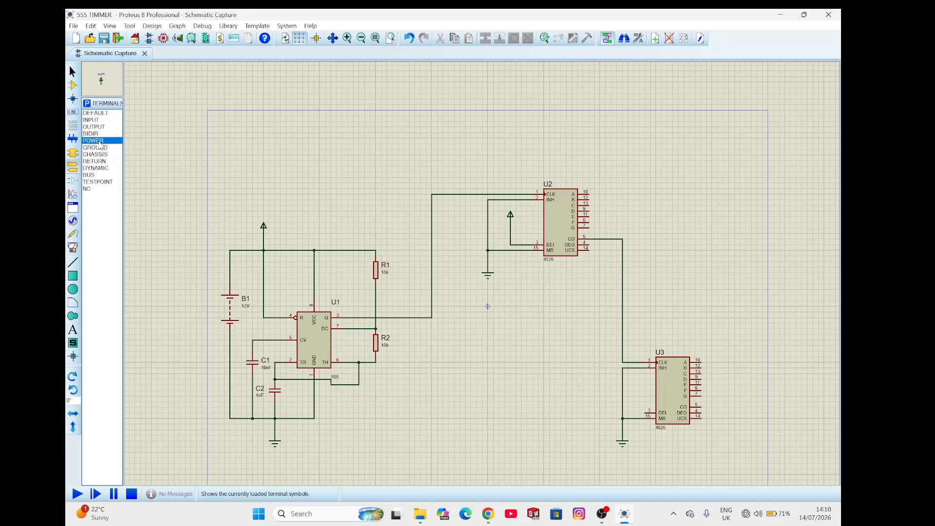
click(635, 388)
click(633, 391)
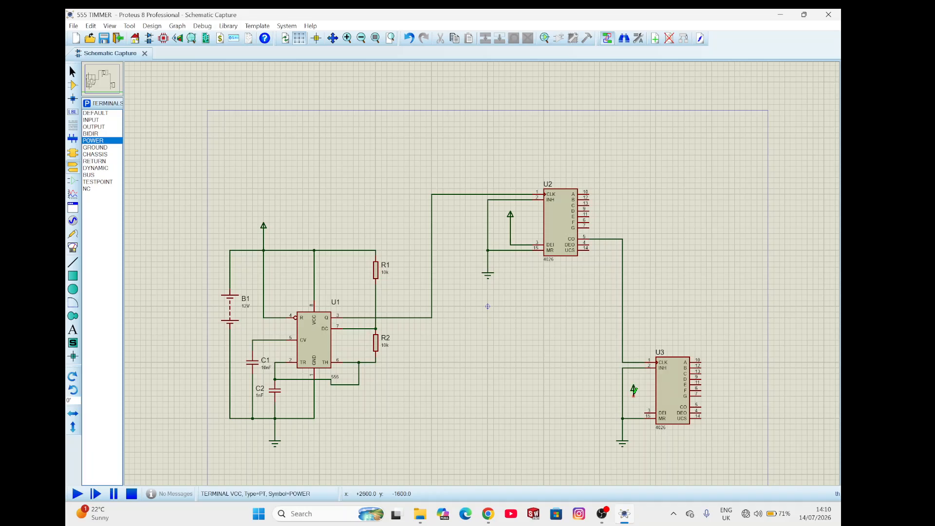
click(634, 396)
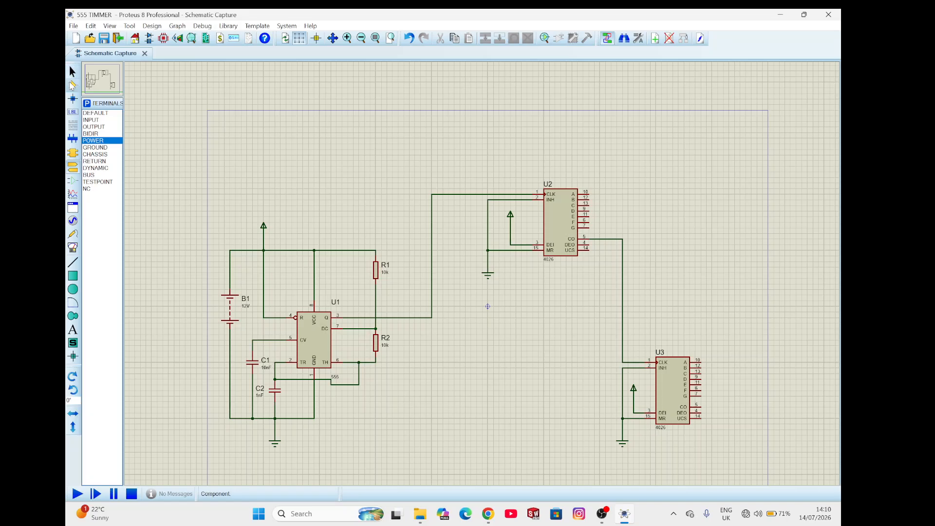
Place two 7-segment displays, one to the right of U2 and one to the right of U3
click(72, 85)
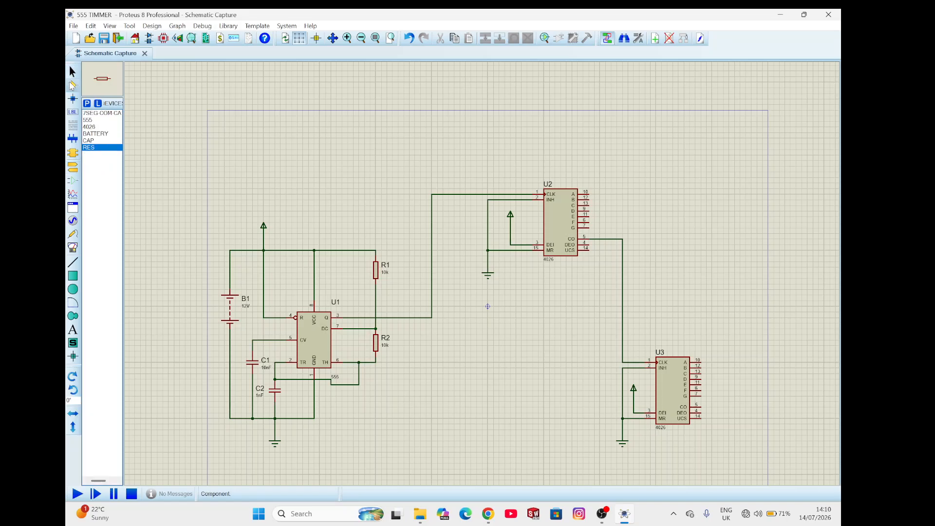
click(107, 113)
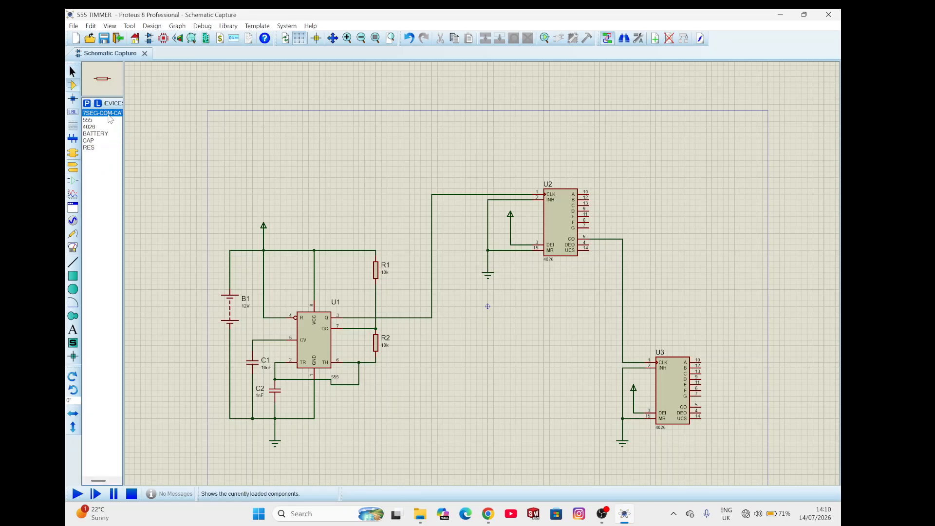
click(689, 205)
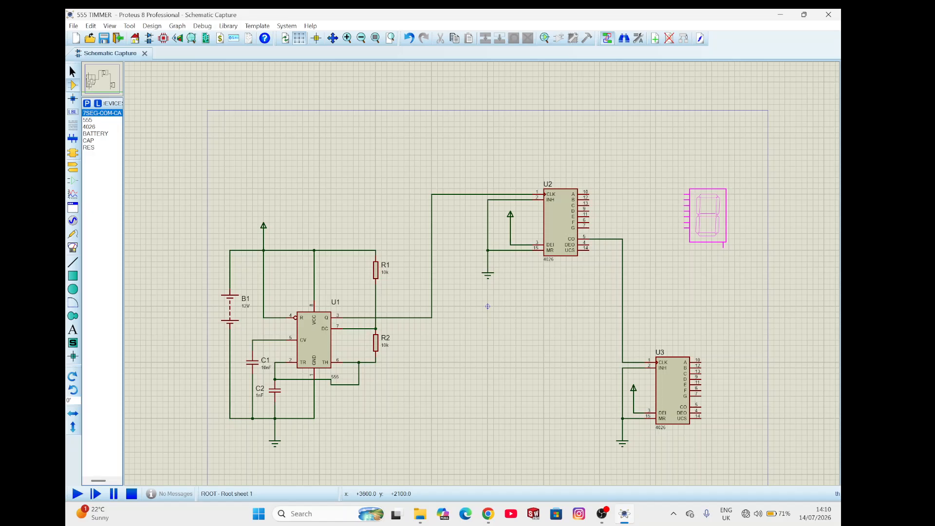
click(707, 215)
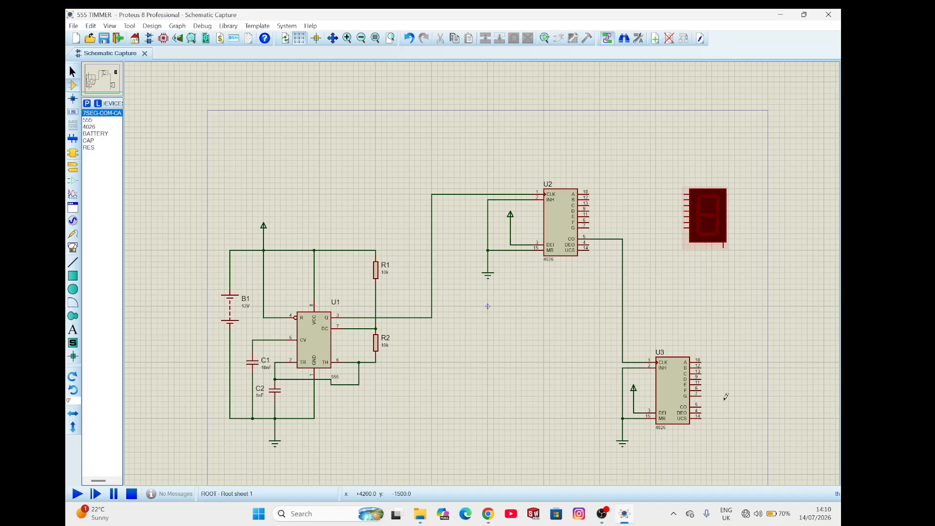
click(759, 406)
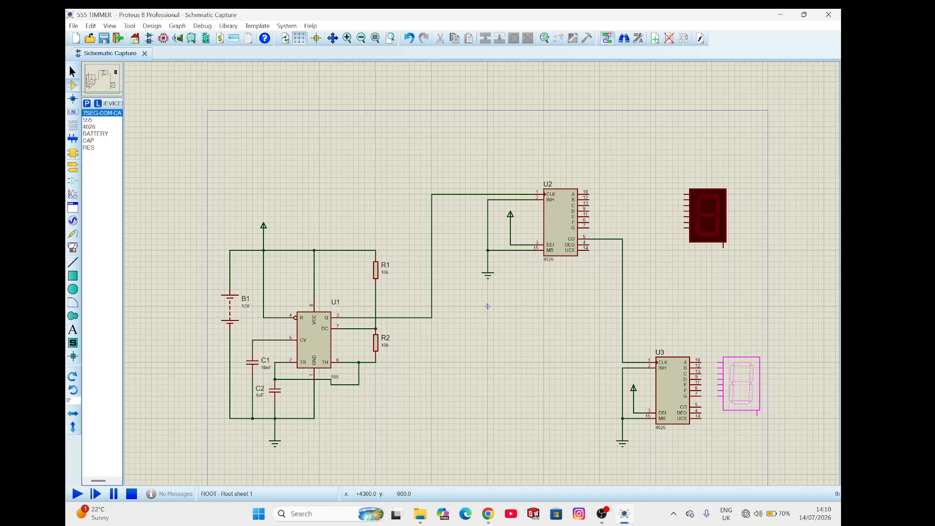
click(733, 351)
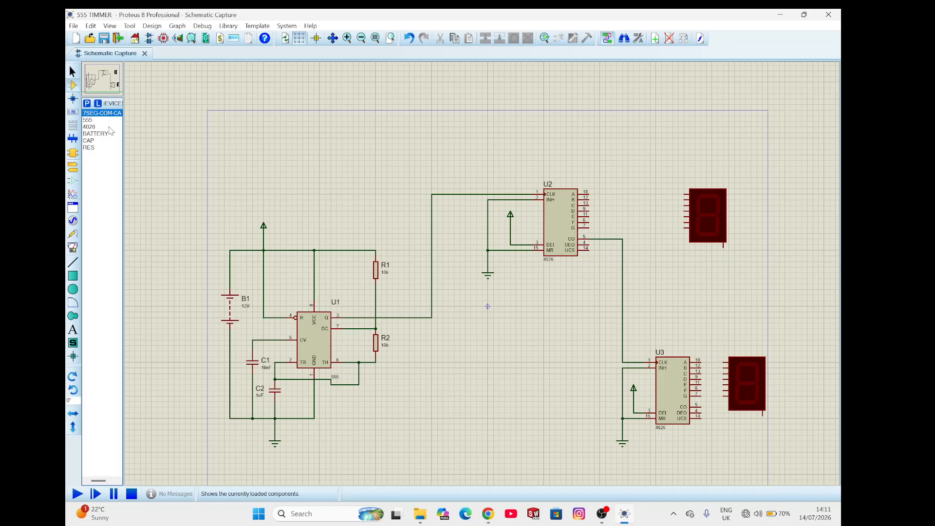
Place a ground terminal below each 7-segment display and wire it to that display's COM pin
click(73, 154)
click(72, 167)
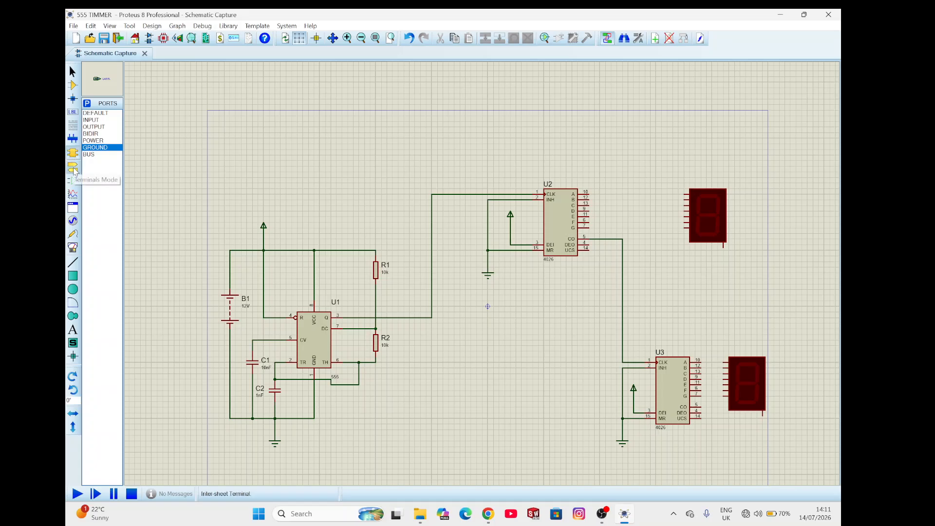
click(95, 140)
click(100, 147)
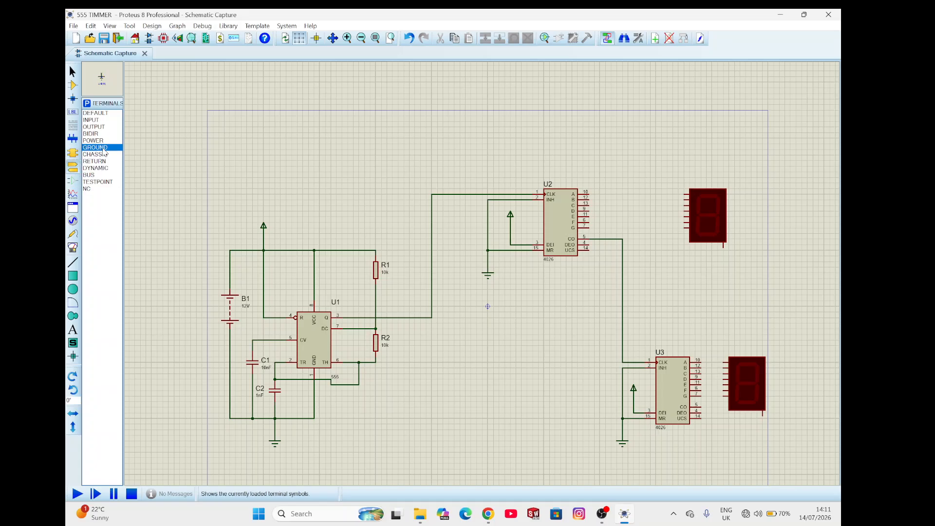
click(724, 272)
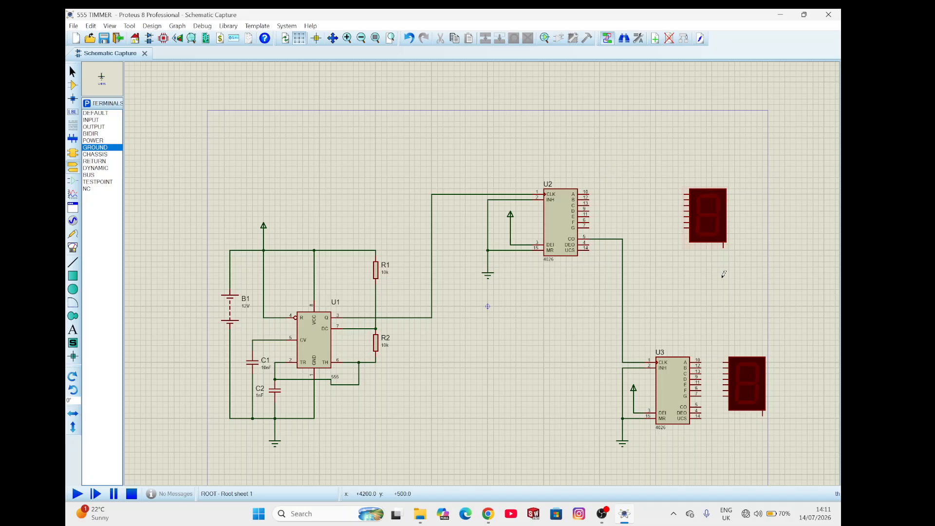
click(723, 276)
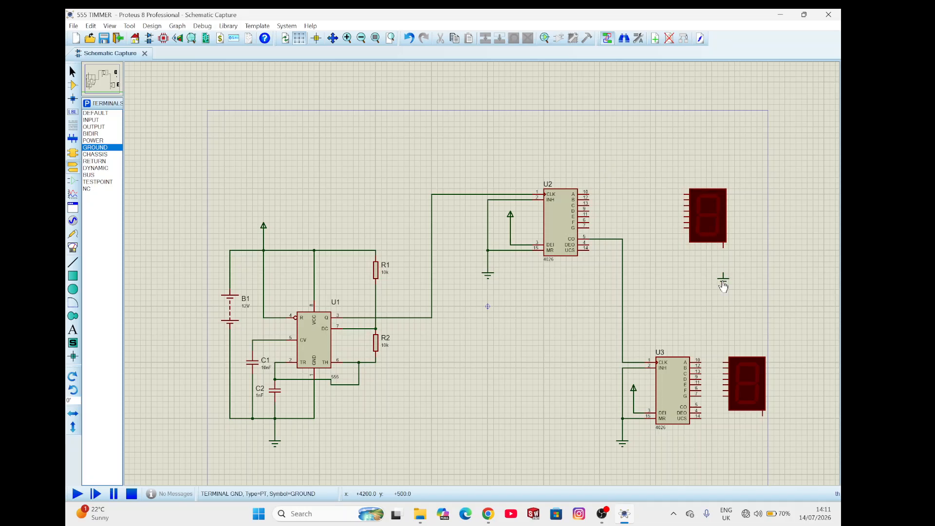
click(724, 272)
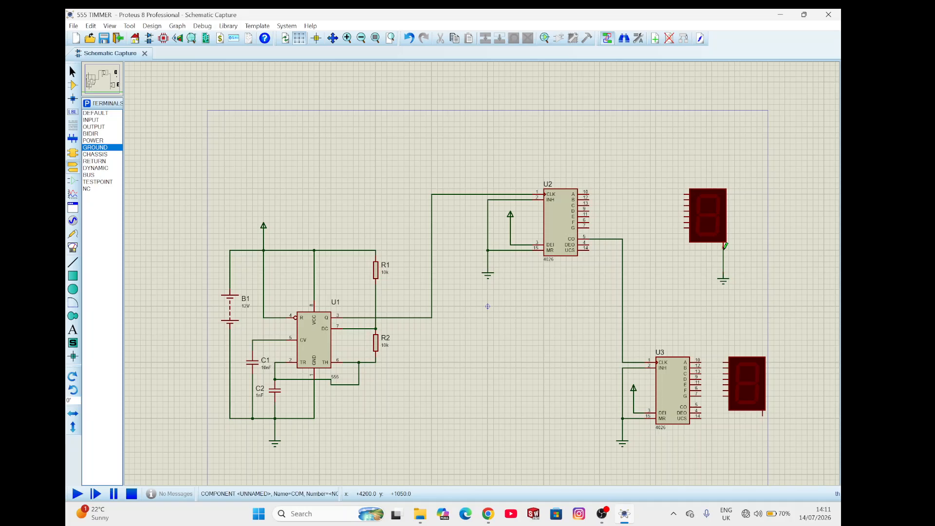
click(723, 247)
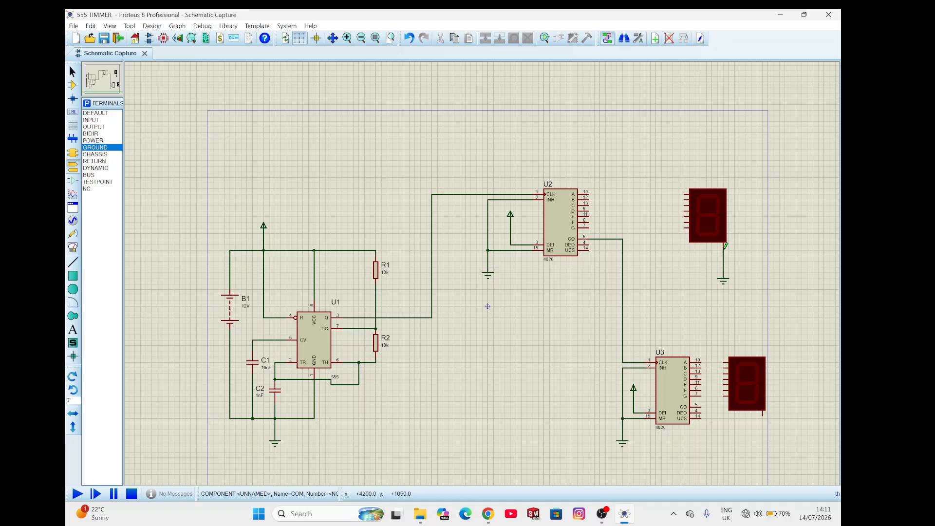
click(764, 448)
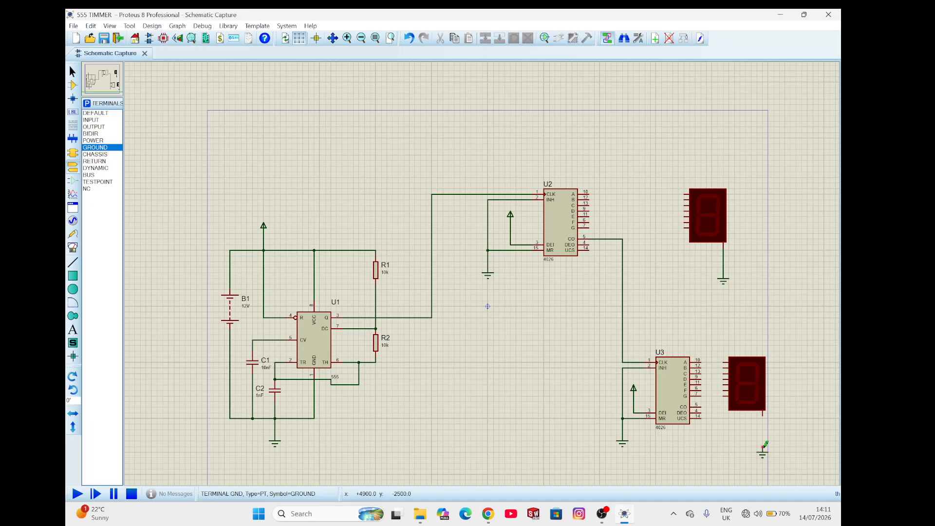
click(763, 447)
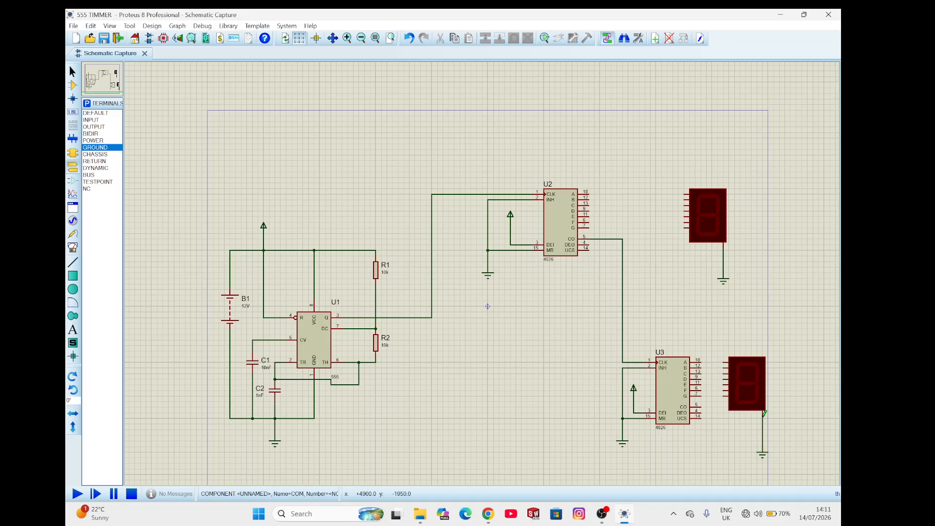
Wire U2's outputs A through G to the matching segment pins of the 7-segment display beside U2
click(591, 191)
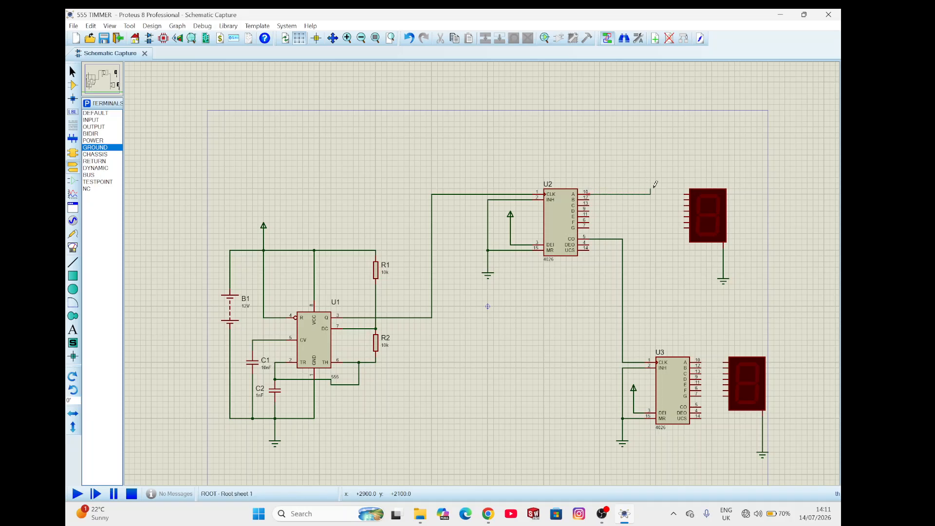
click(685, 192)
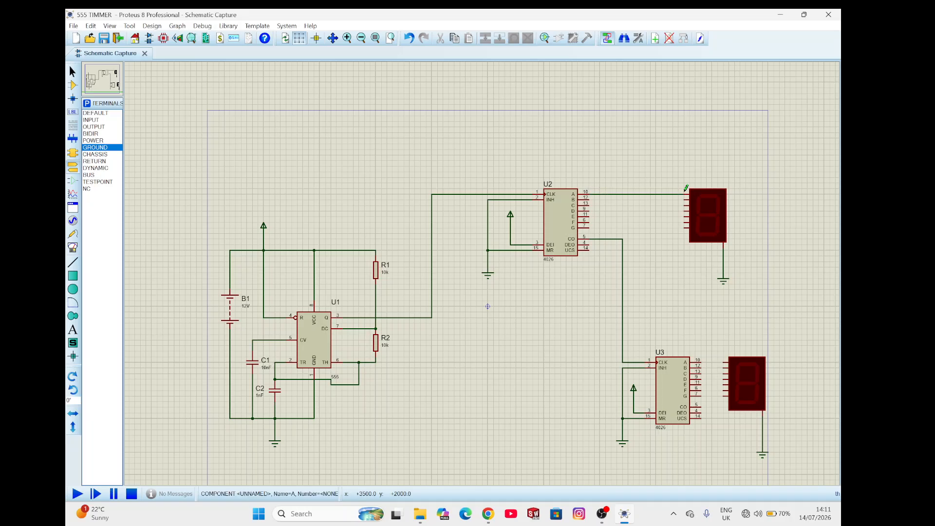
click(590, 196)
click(686, 199)
click(591, 202)
click(686, 205)
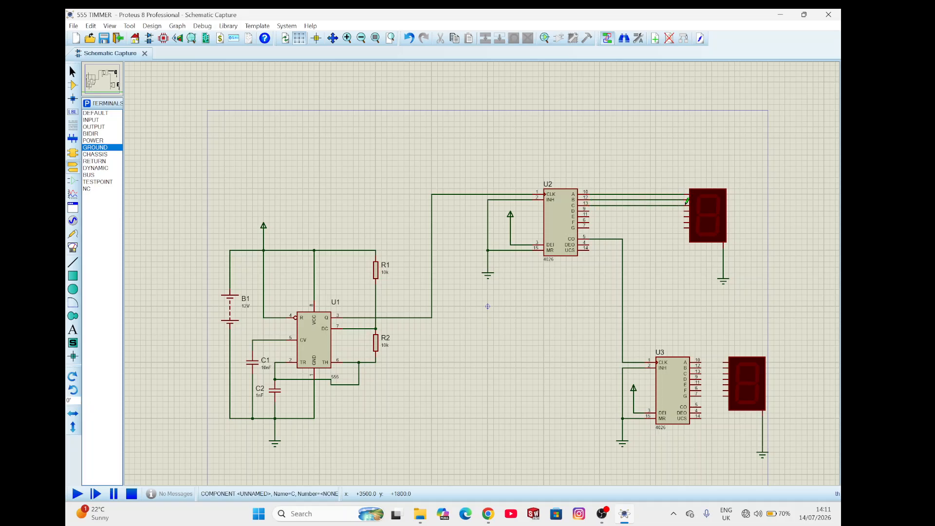
click(591, 209)
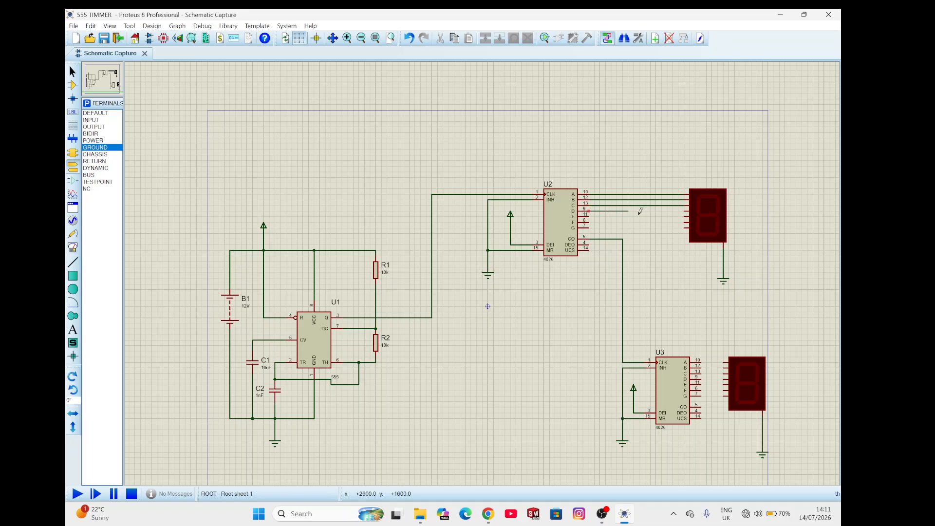
click(685, 209)
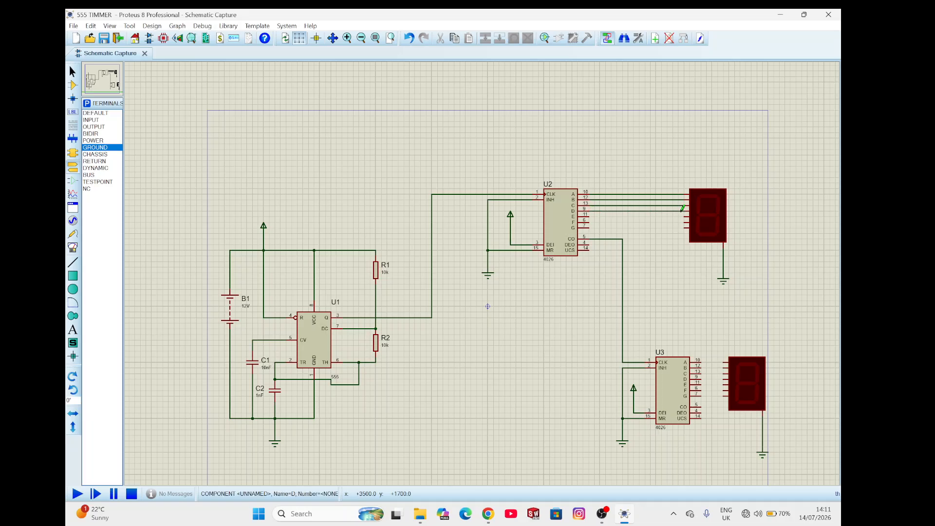
click(592, 215)
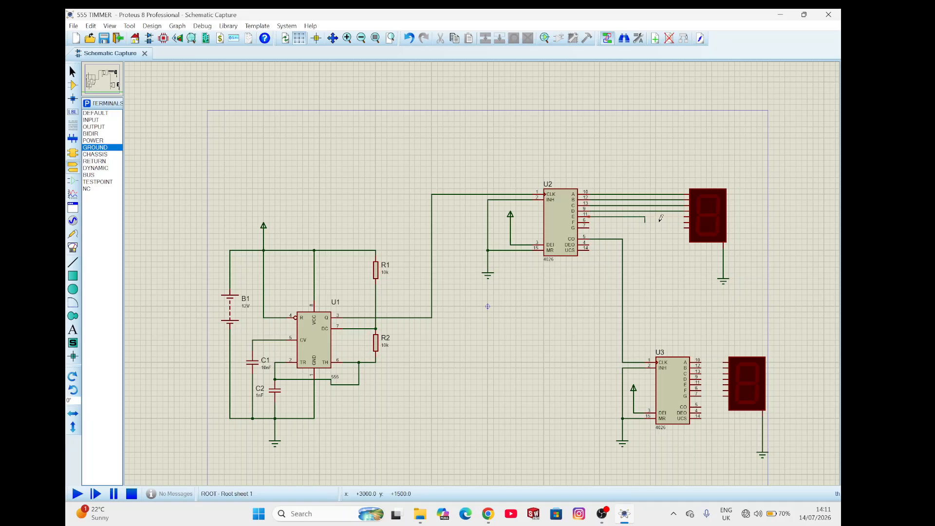
click(686, 214)
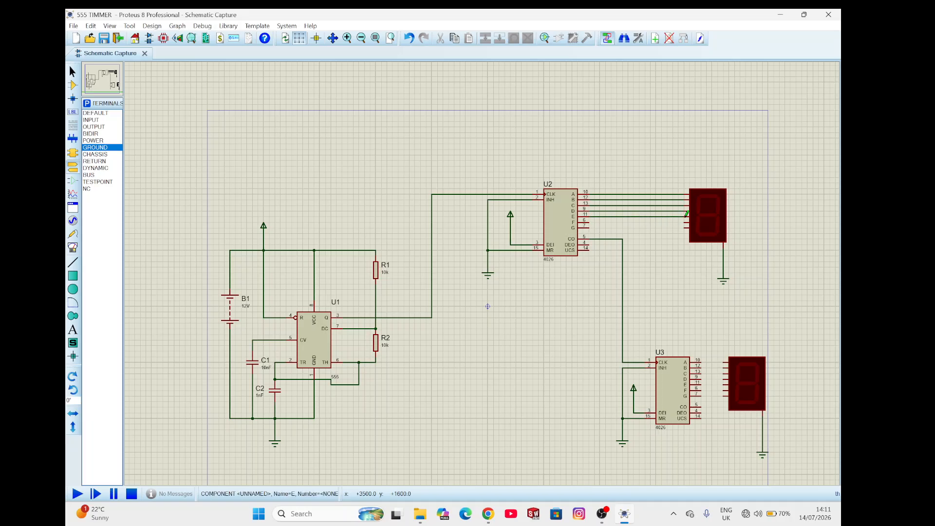
click(591, 221)
click(685, 221)
click(591, 225)
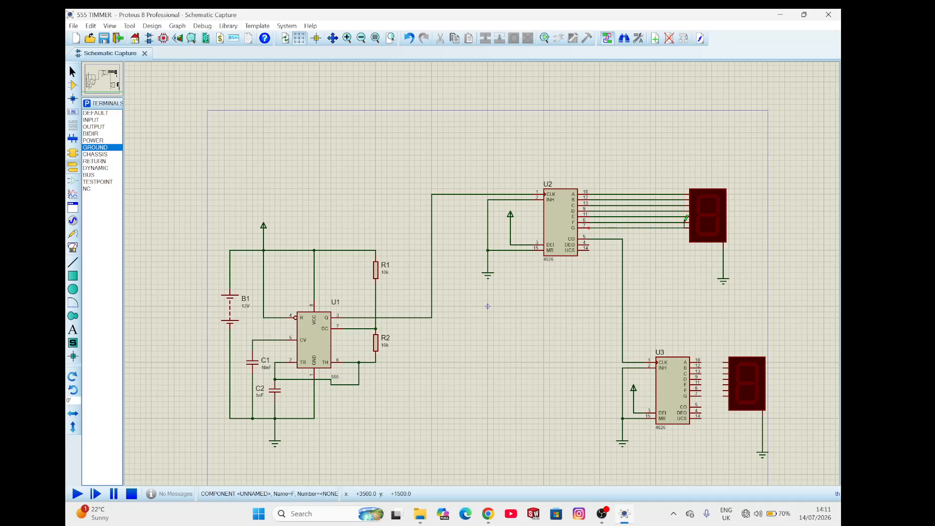
click(686, 227)
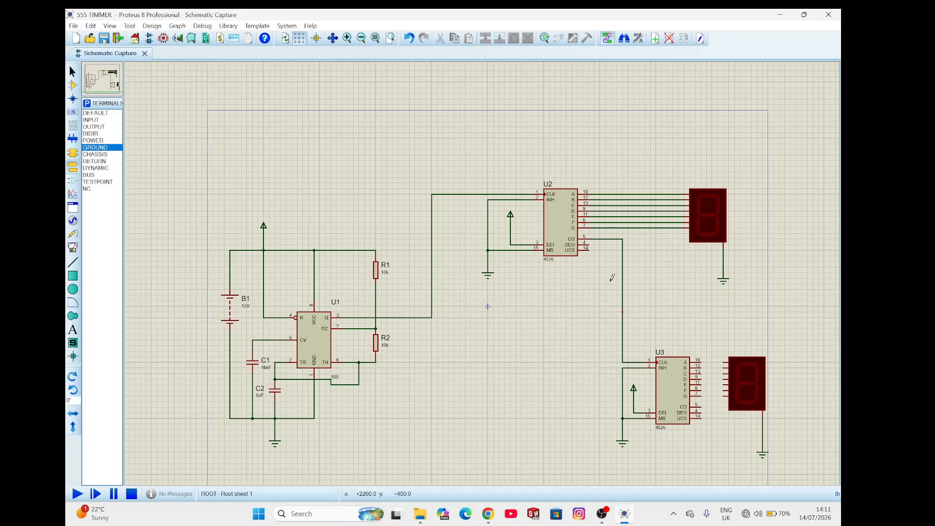
Wire U3's outputs A through G to the matching segment pins of the 7-segment display beside U3
click(703, 360)
click(725, 362)
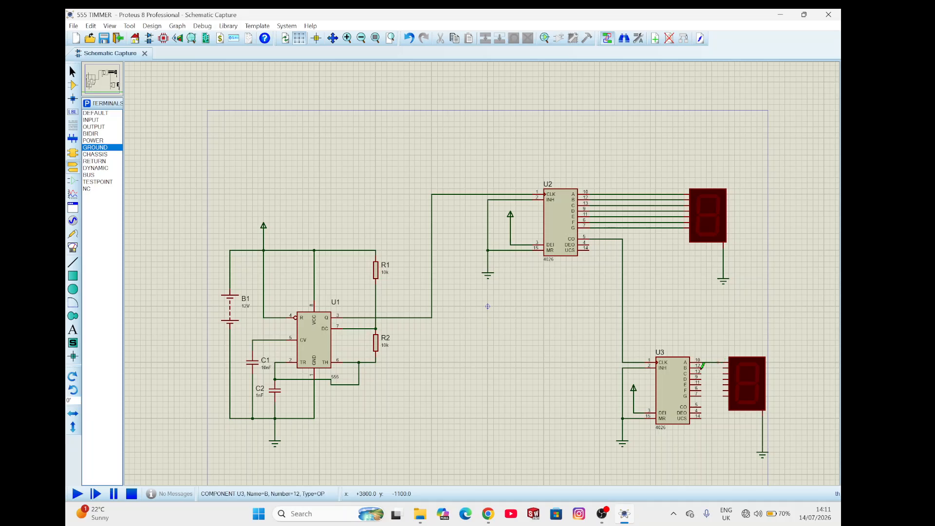
click(704, 365)
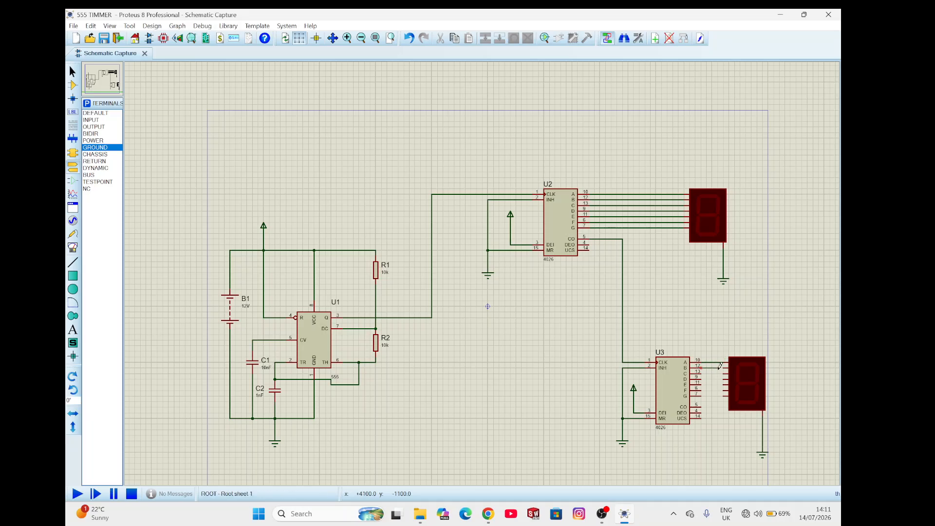
click(724, 365)
click(704, 371)
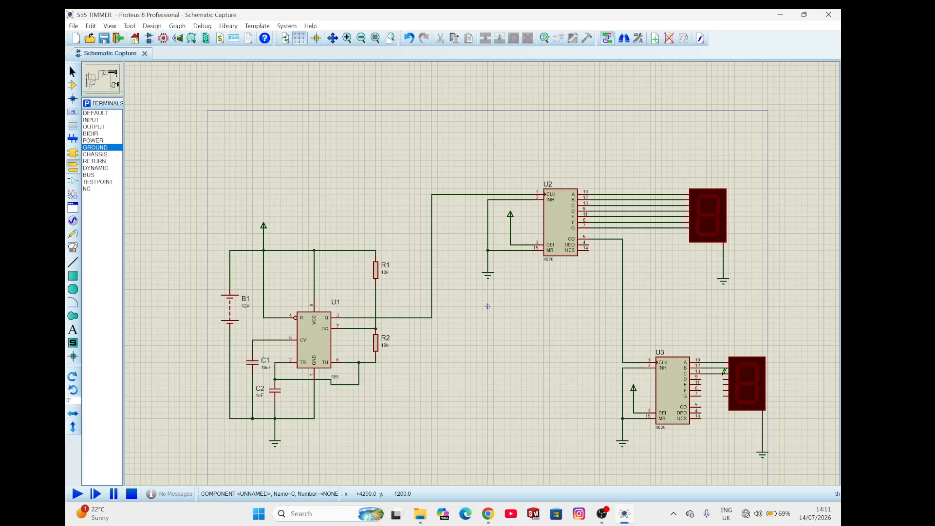
click(724, 373)
click(704, 377)
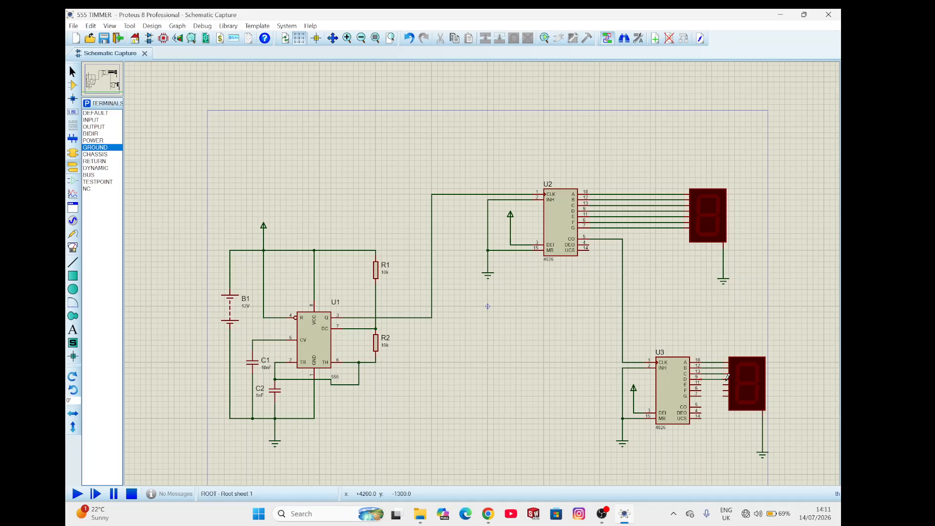
click(727, 378)
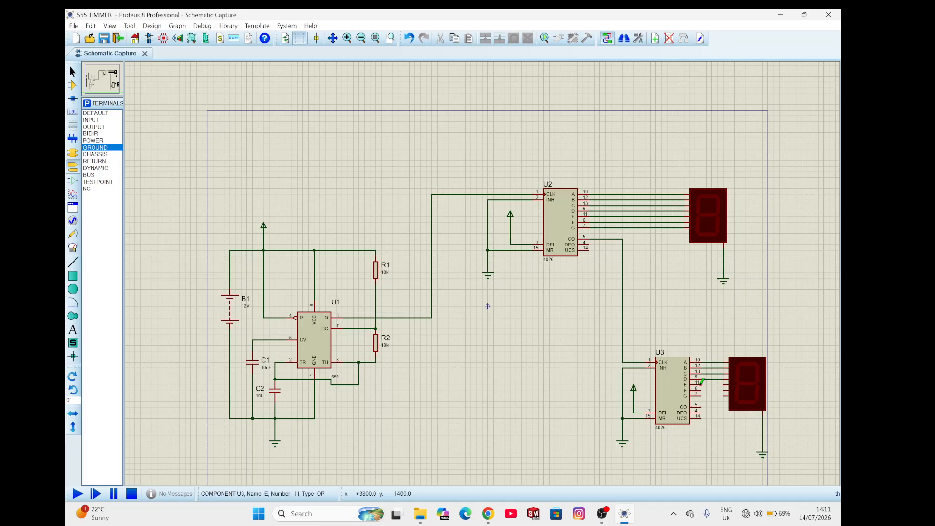
click(702, 382)
click(725, 382)
click(702, 390)
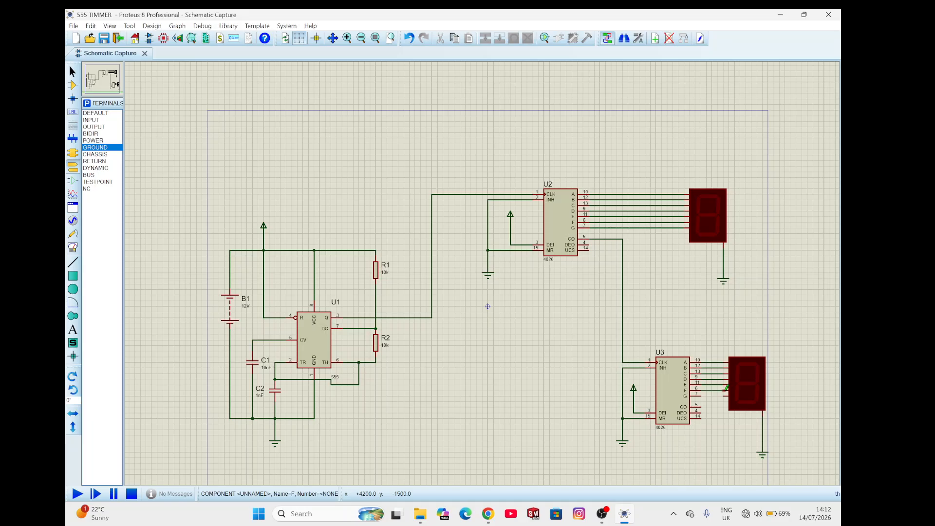
click(726, 388)
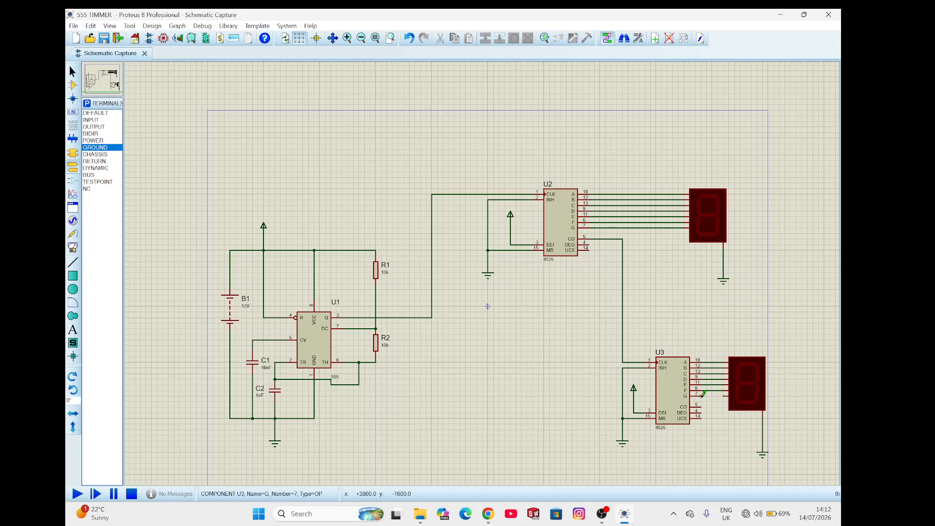
click(704, 394)
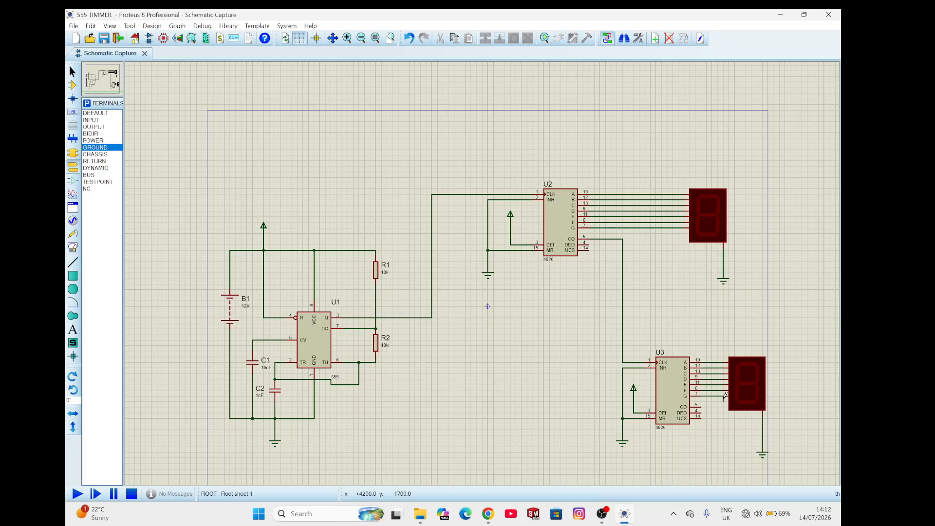
click(726, 396)
Set the resistance of R2 to 100k
click(386, 352)
click(386, 352)
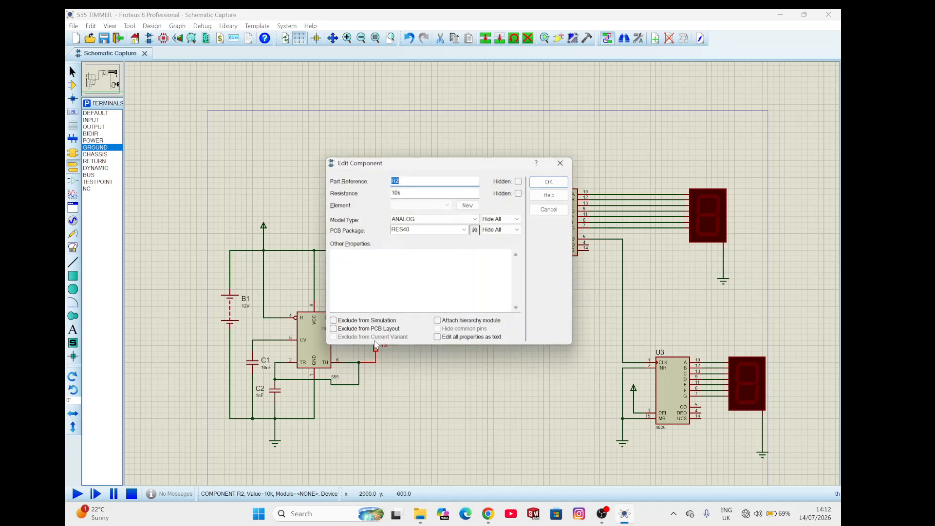
click(397, 193)
text(0)
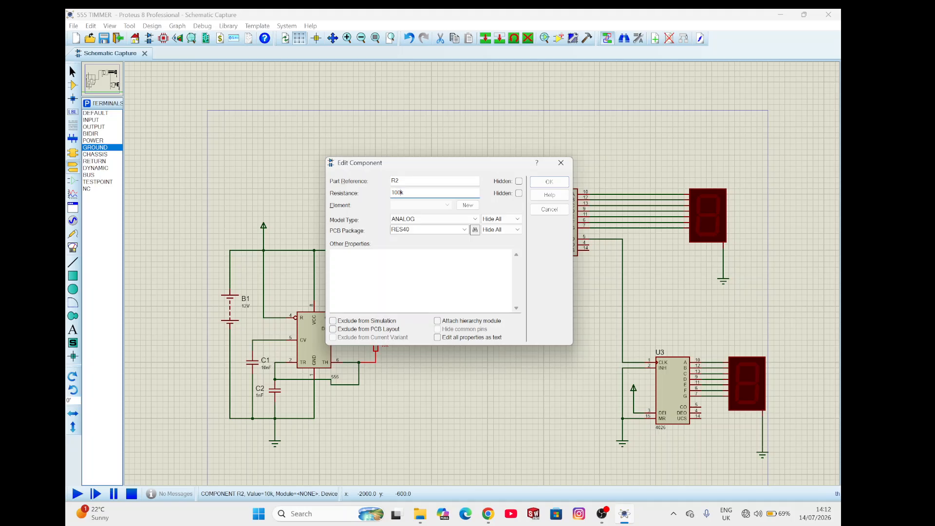
click(544, 183)
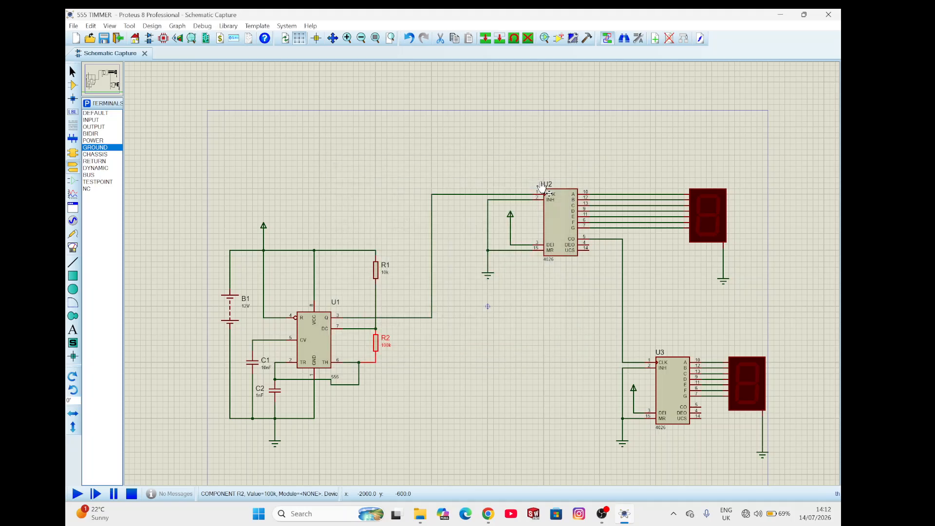
click(580, 319)
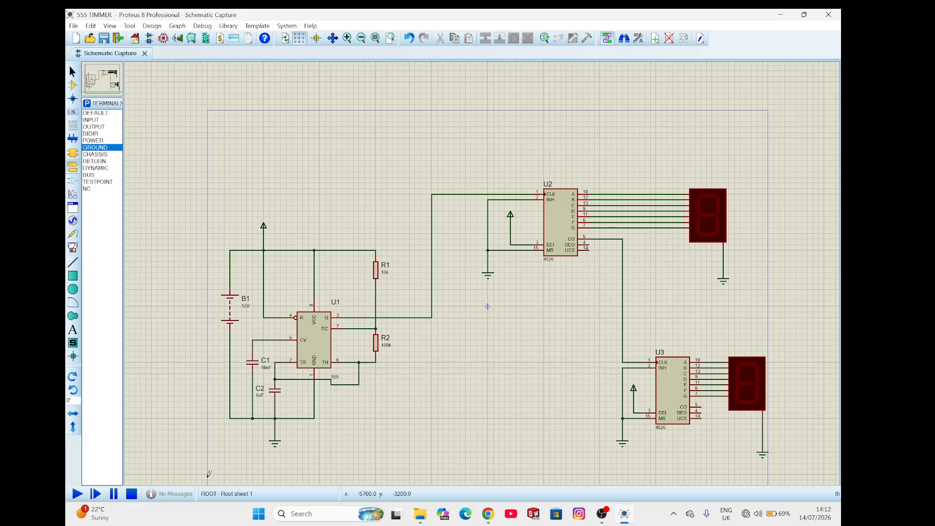
Set the capacitance of C2 to 1uF
double_click(276, 398)
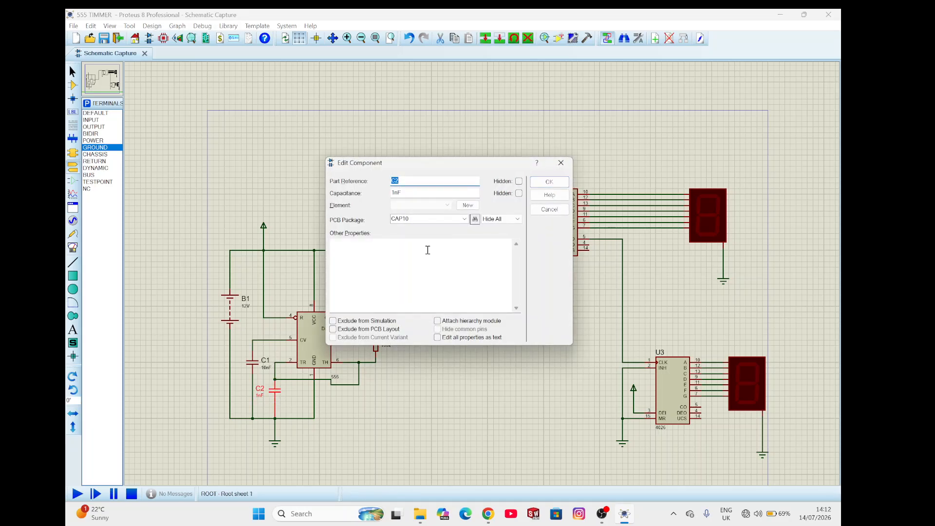
click(399, 193)
text(U)
text(u)
click(545, 181)
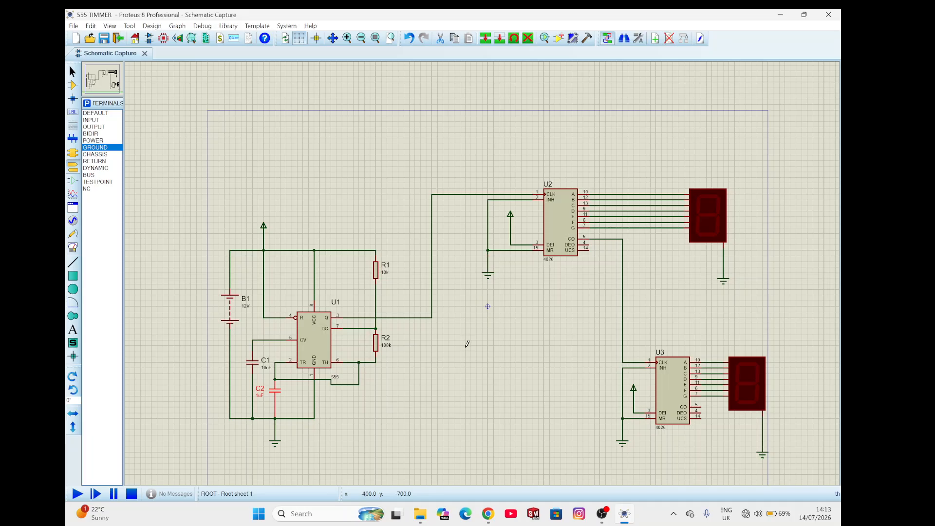
click(468, 344)
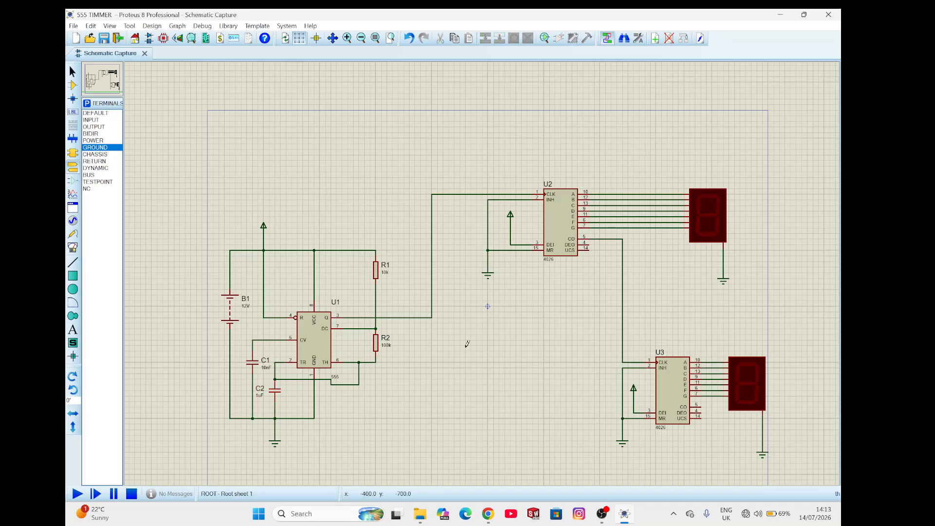
Run the simulation of the 555 timer counter circuit
click(79, 493)
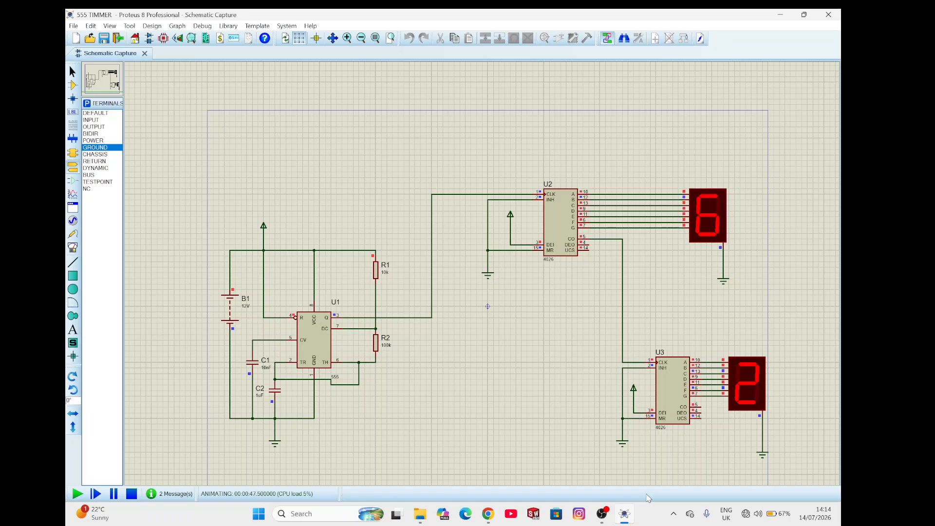
mouse_move(625, 513)
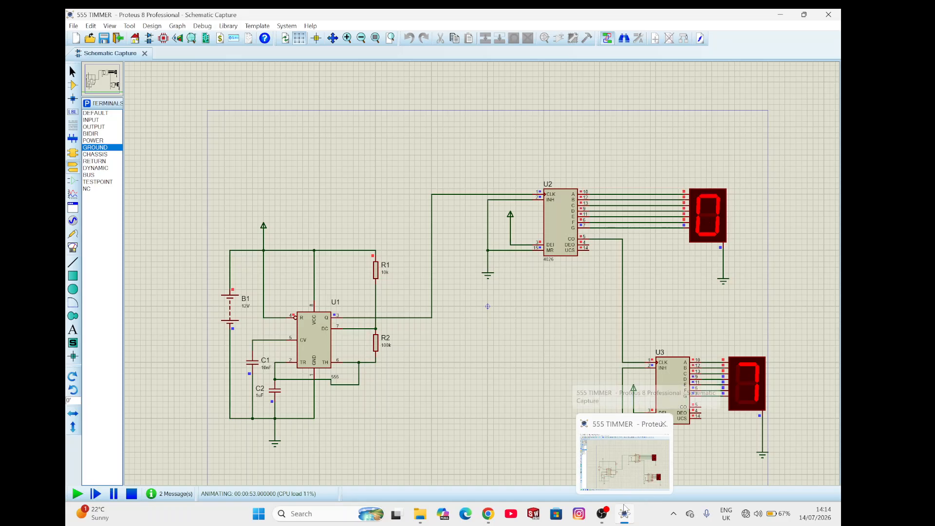
click(603, 514)
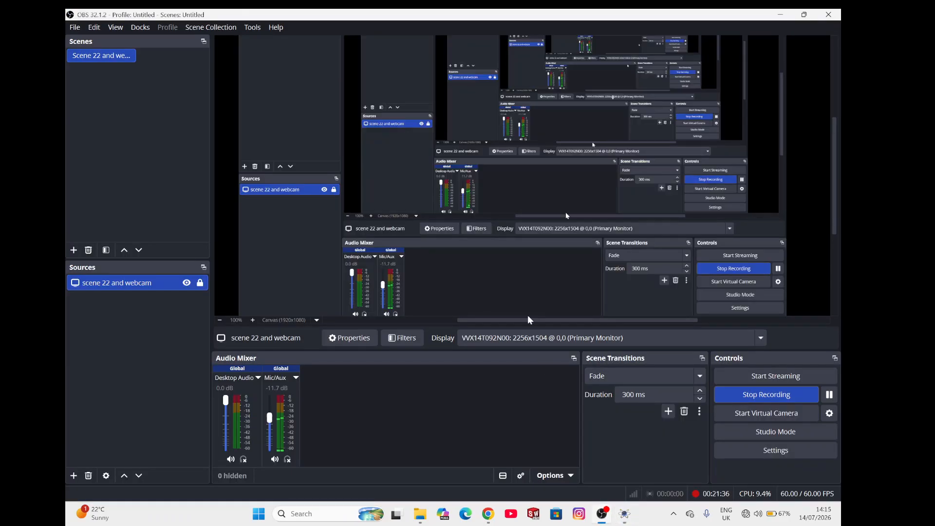